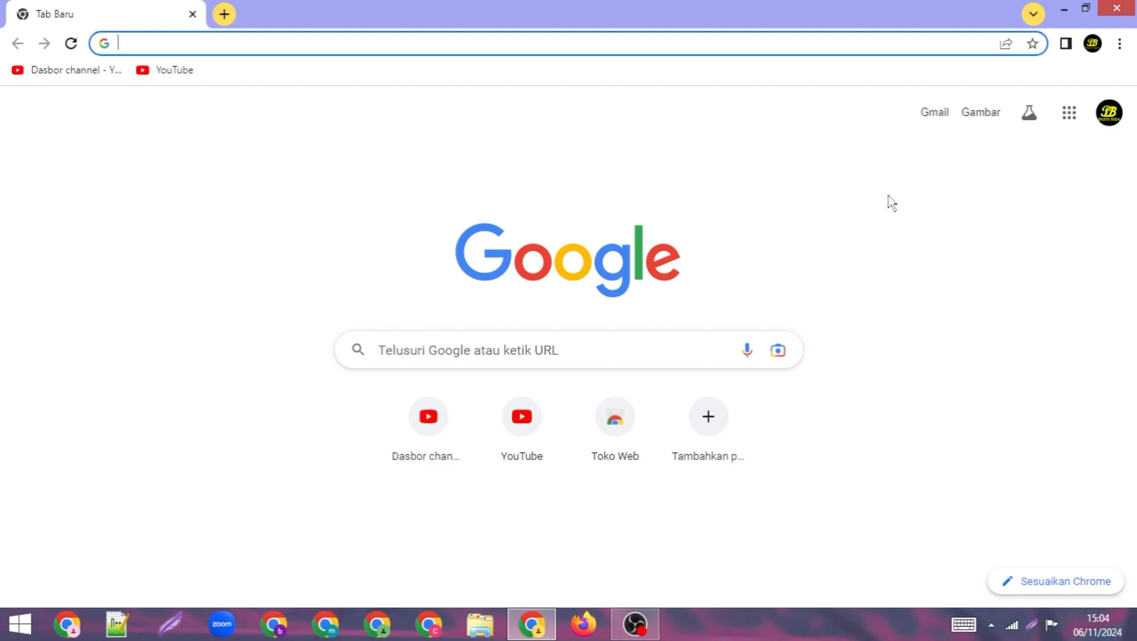
Step: Open Google Forms (Formulir) from the Google apps grid in Chrome
click(1108, 119)
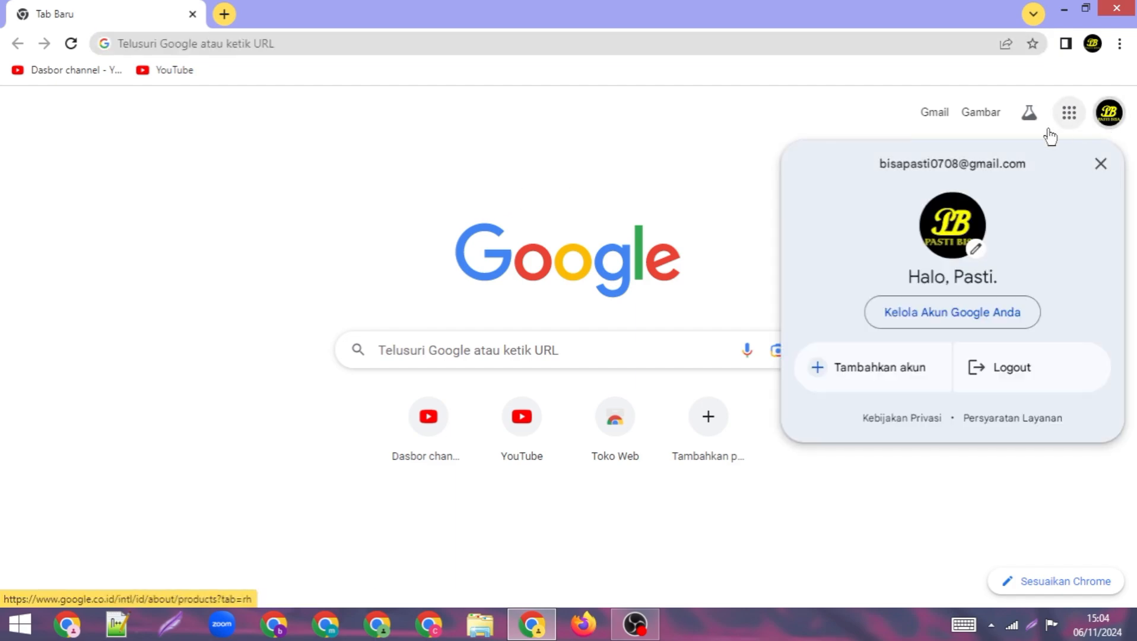
click(848, 116)
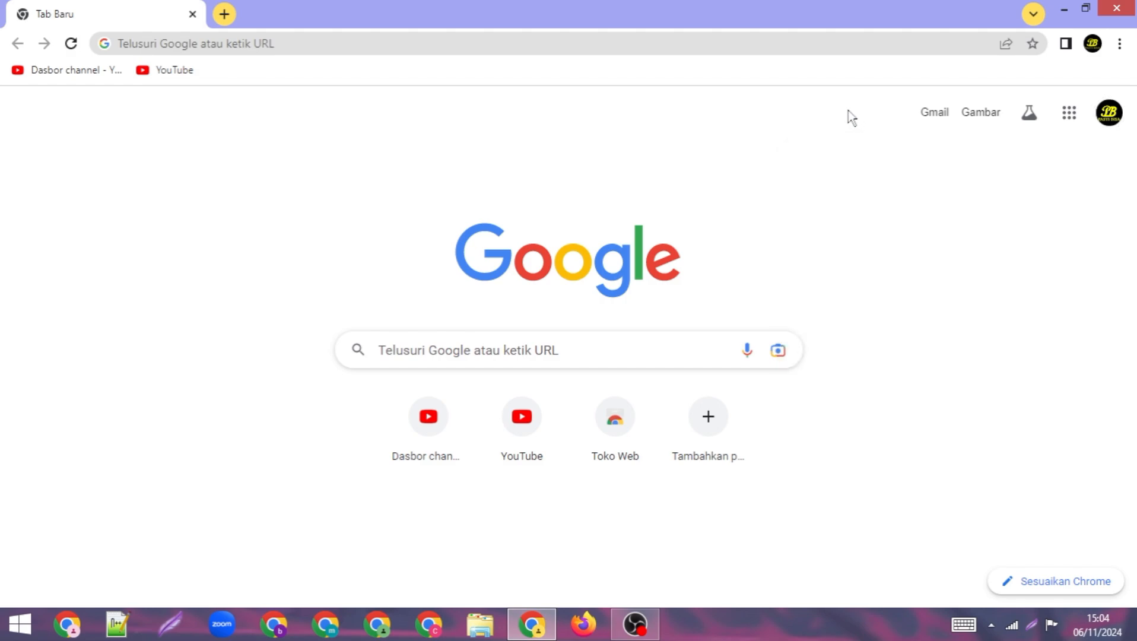
click(1070, 116)
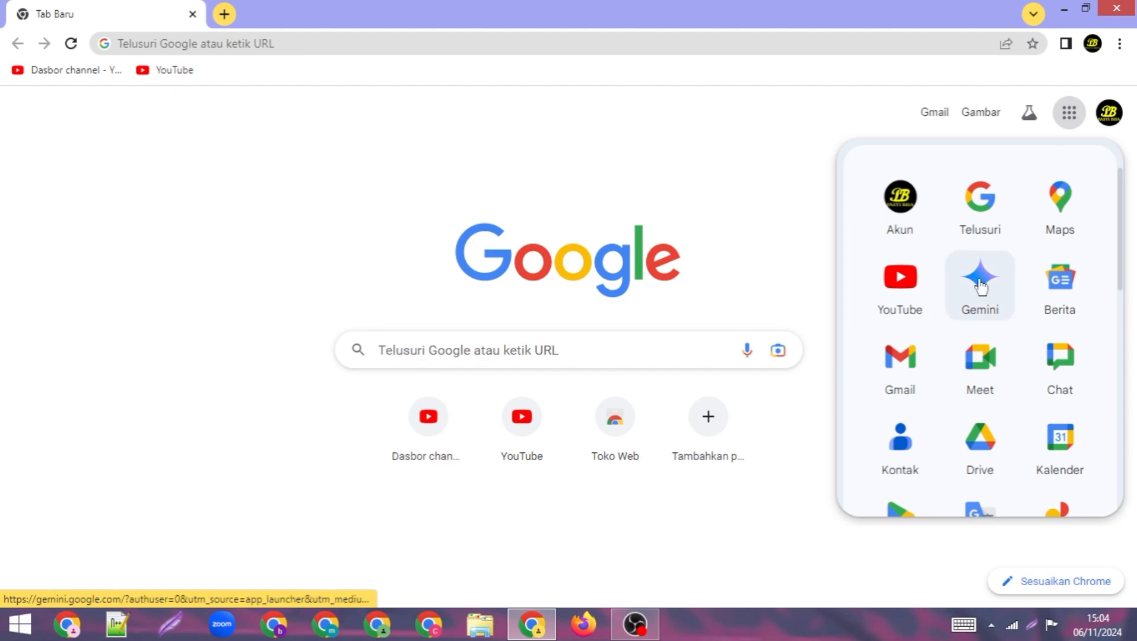
scroll(980, 287, down, 8)
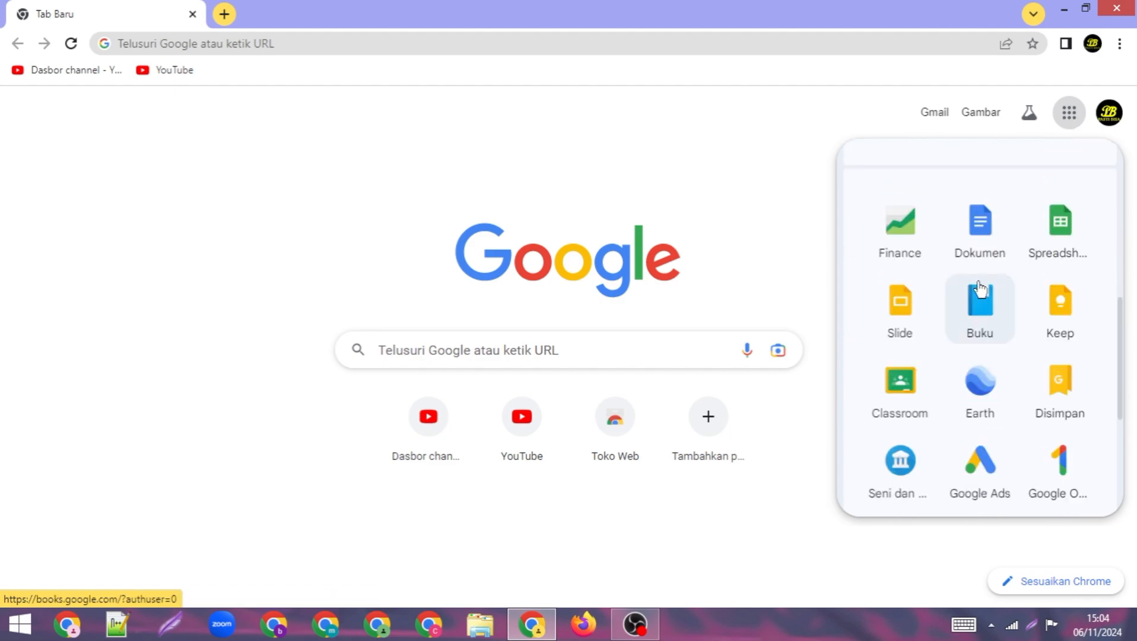
scroll(980, 286, down, 1)
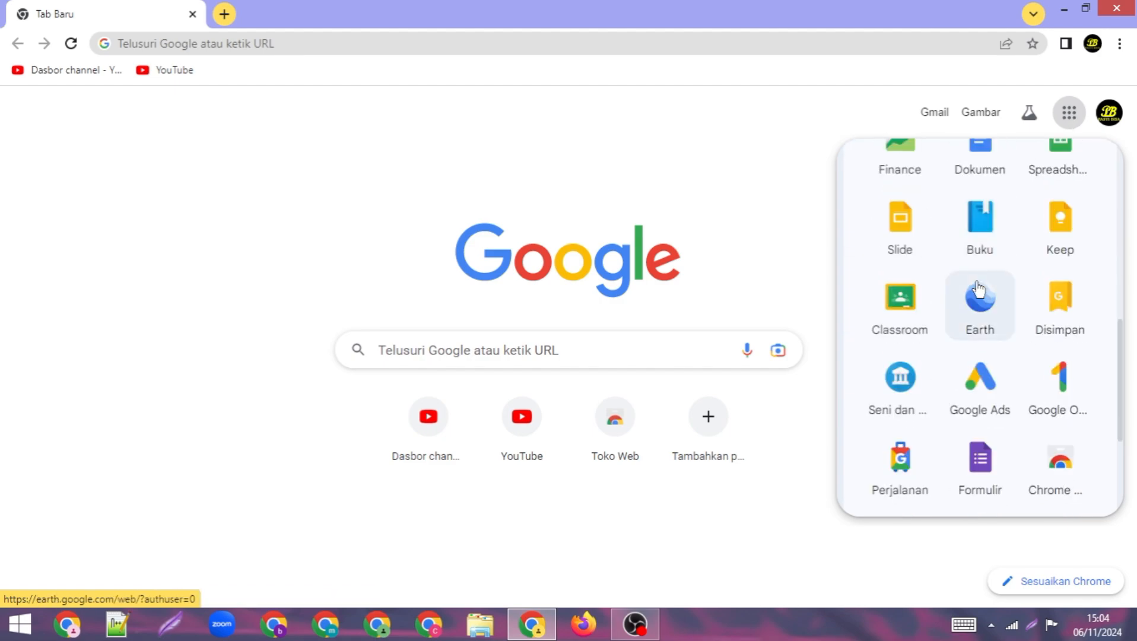
click(981, 472)
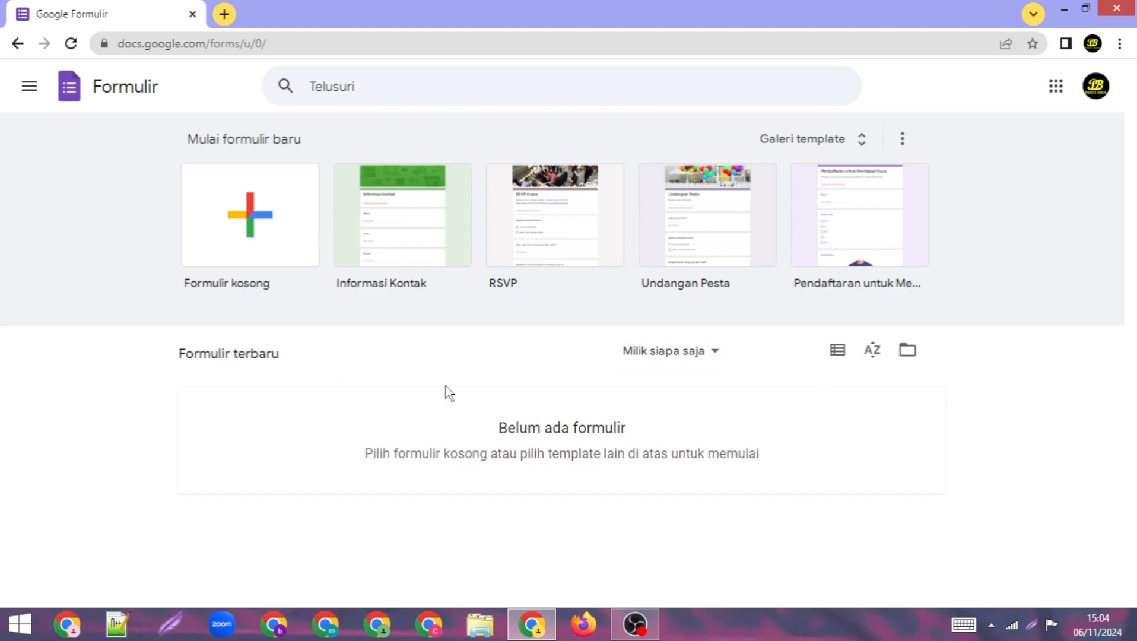
Step: Create a new blank form and dismiss the Forms introduction dialog
click(280, 227)
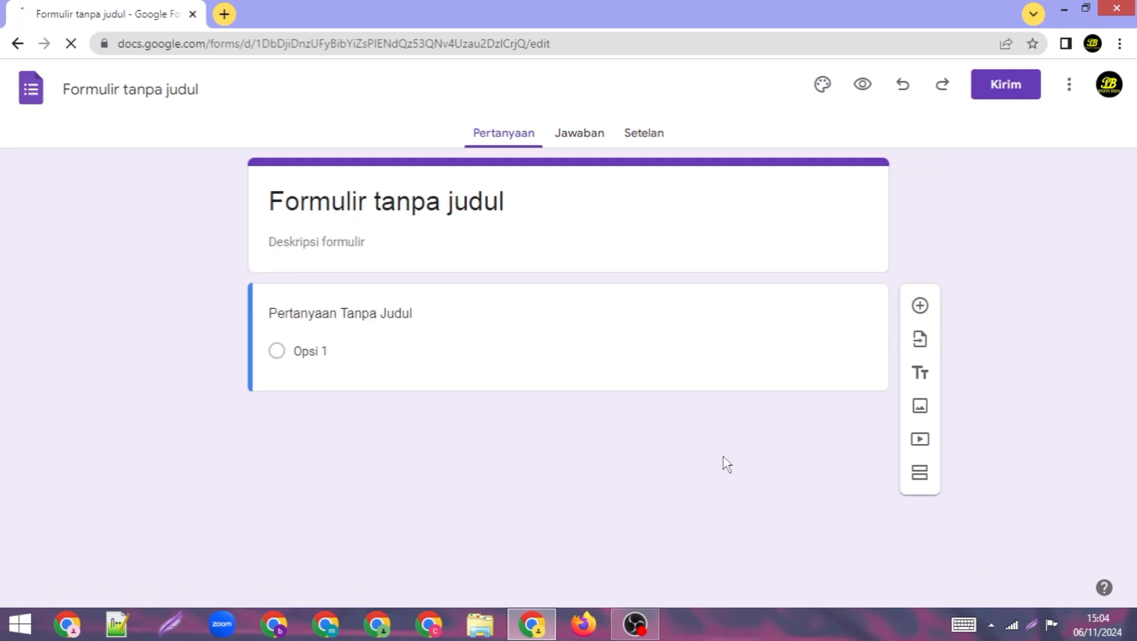
click(161, 89)
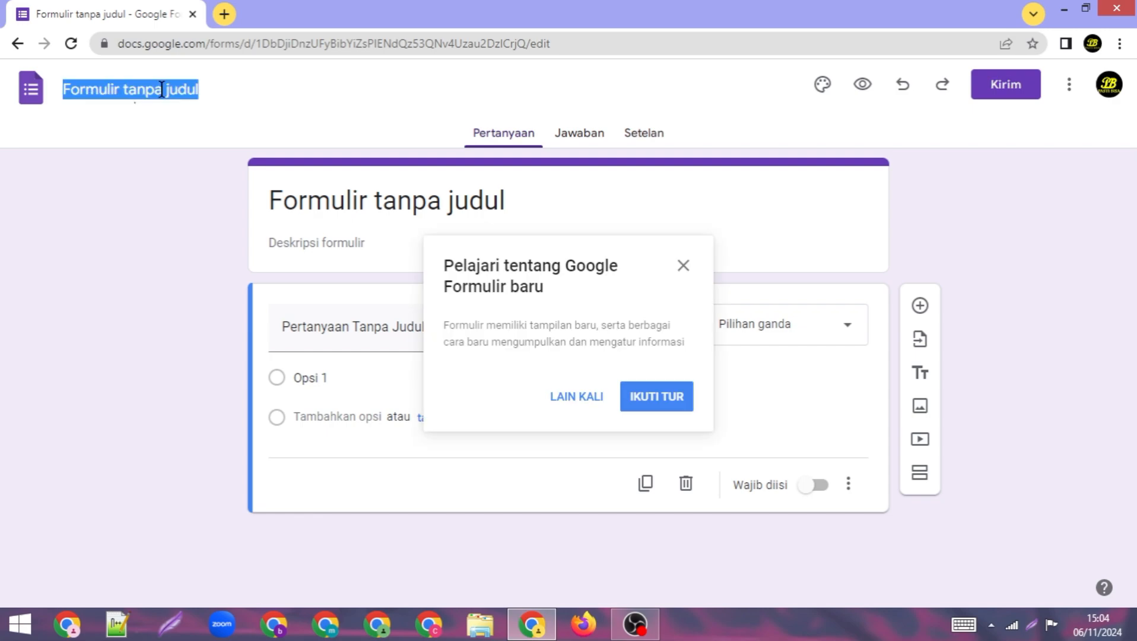
click(682, 266)
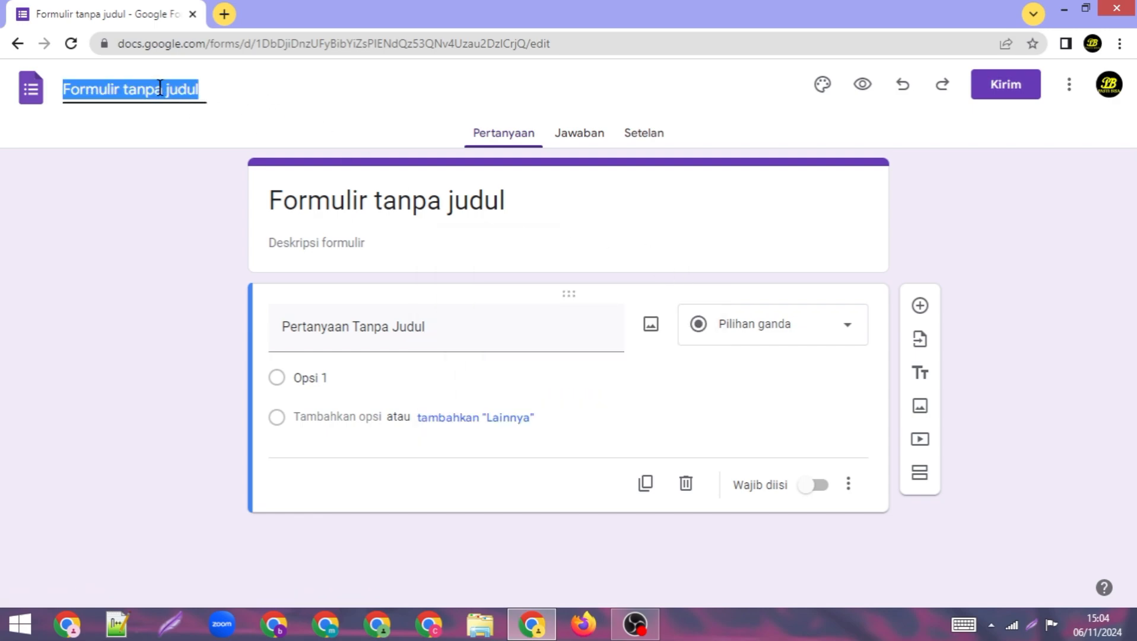
Step: Rename the form from 'Formulir tanpa judul' to 'Formulir Pendaftaran'
click(118, 89)
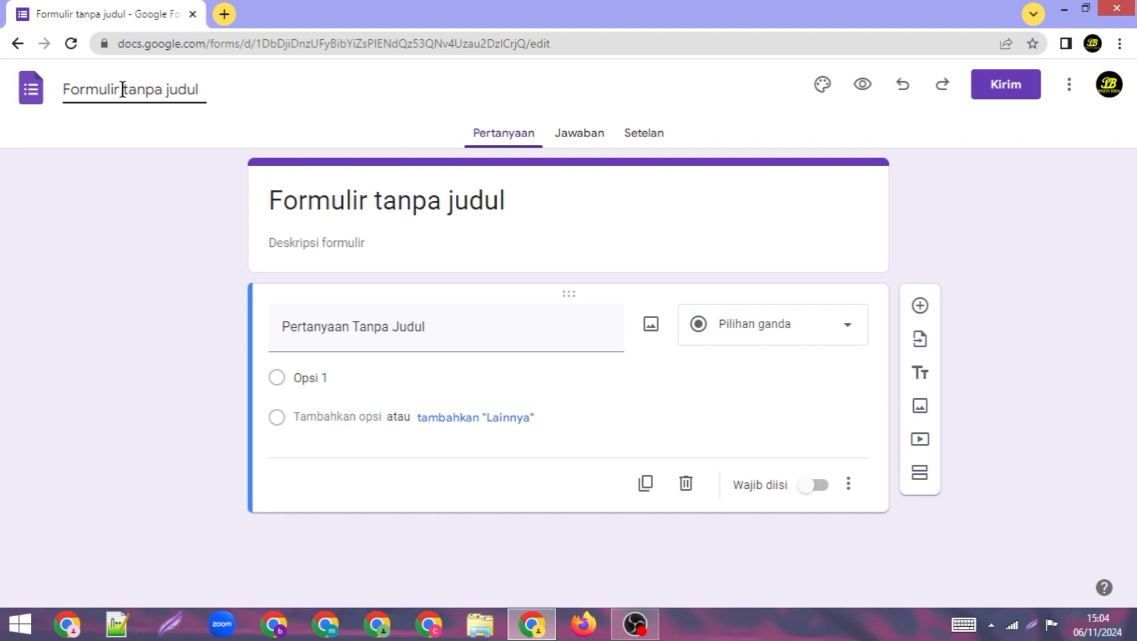
drag(123, 89, 220, 104)
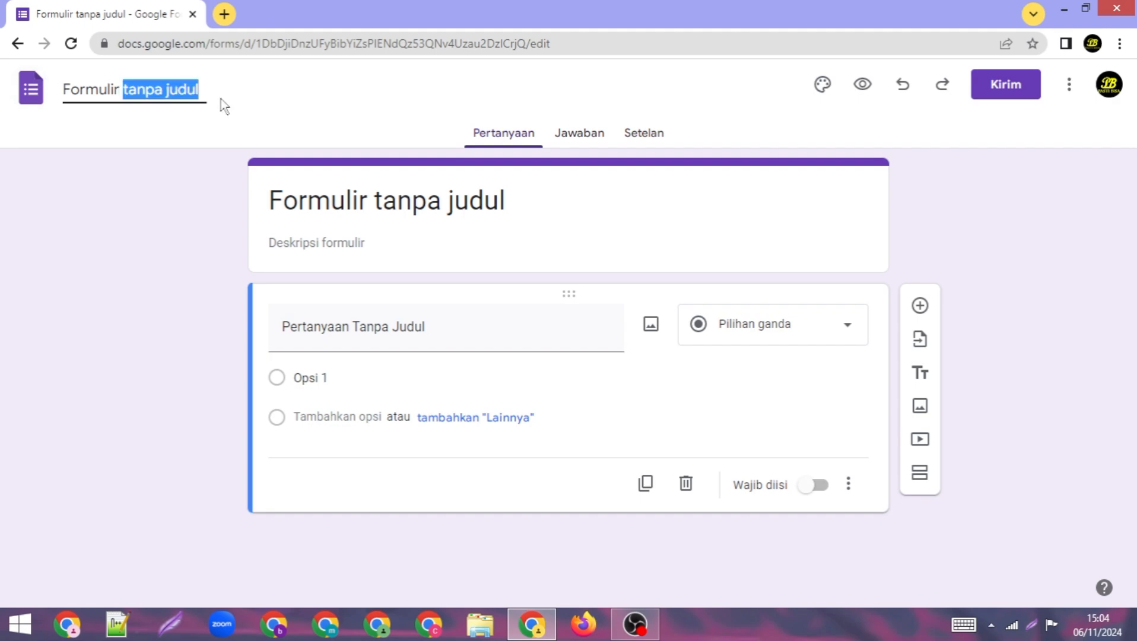
text(Per)
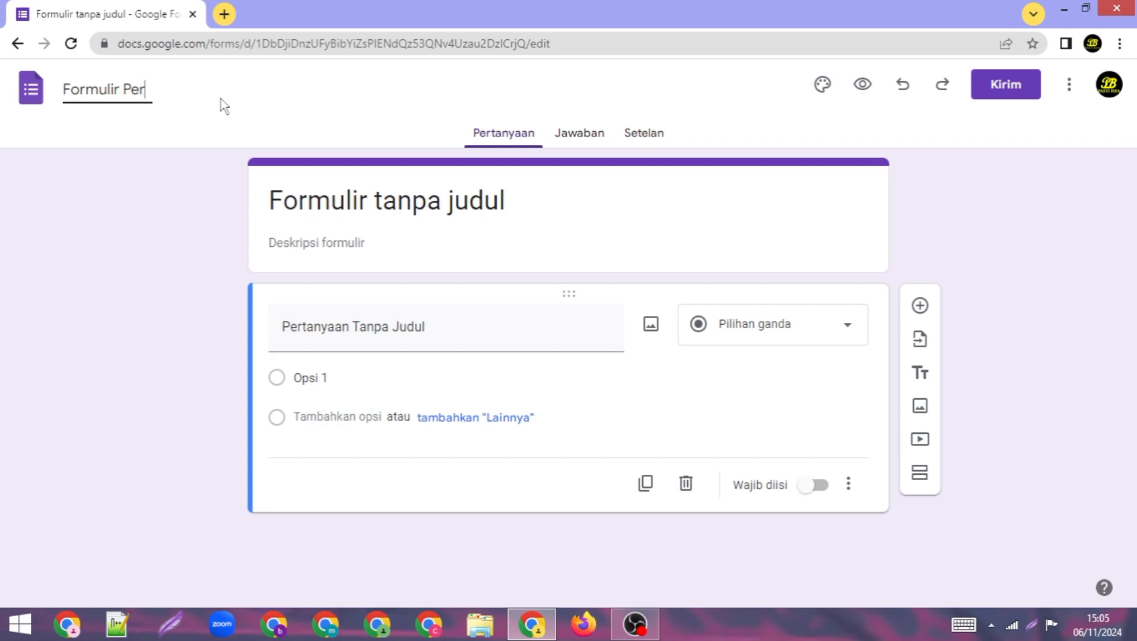
key(BackSpace)
text(ndaftaran)
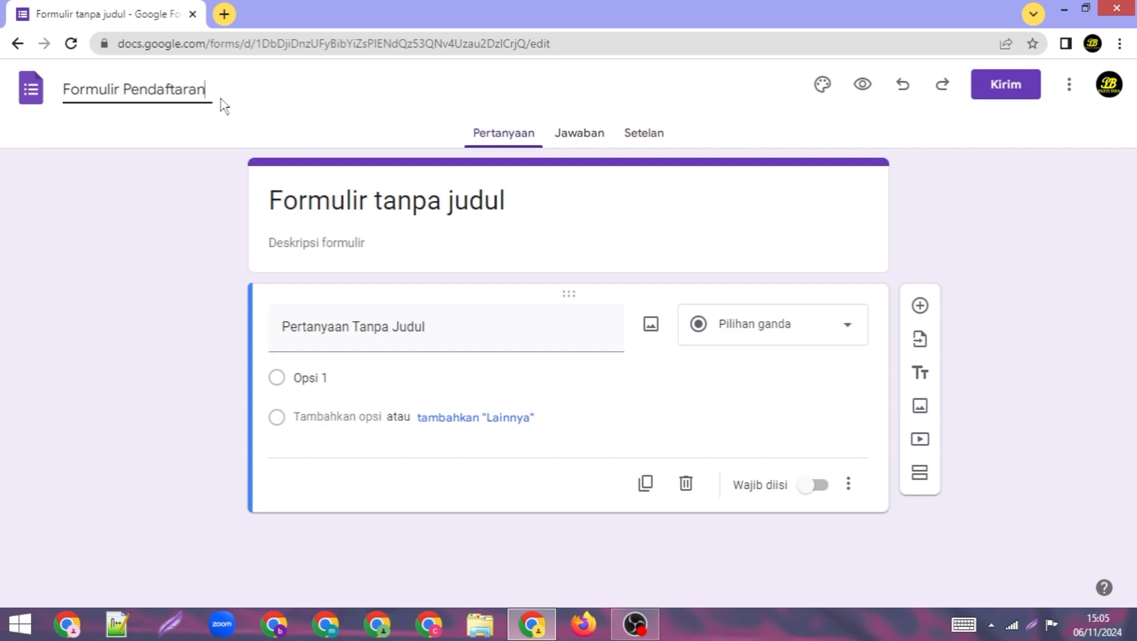
click(303, 101)
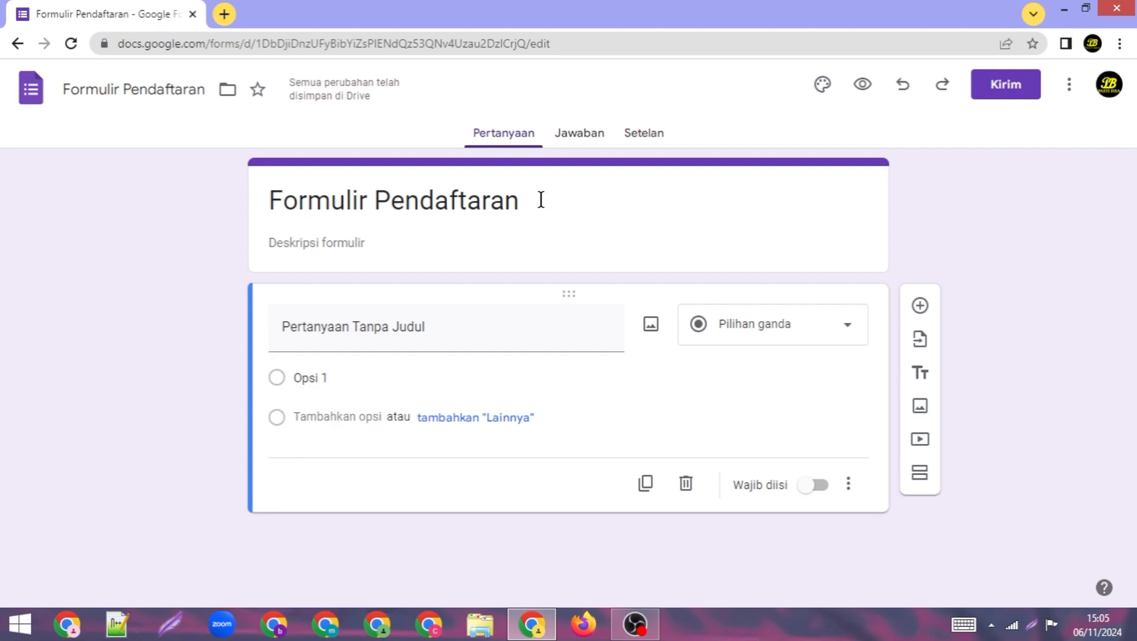
click(480, 200)
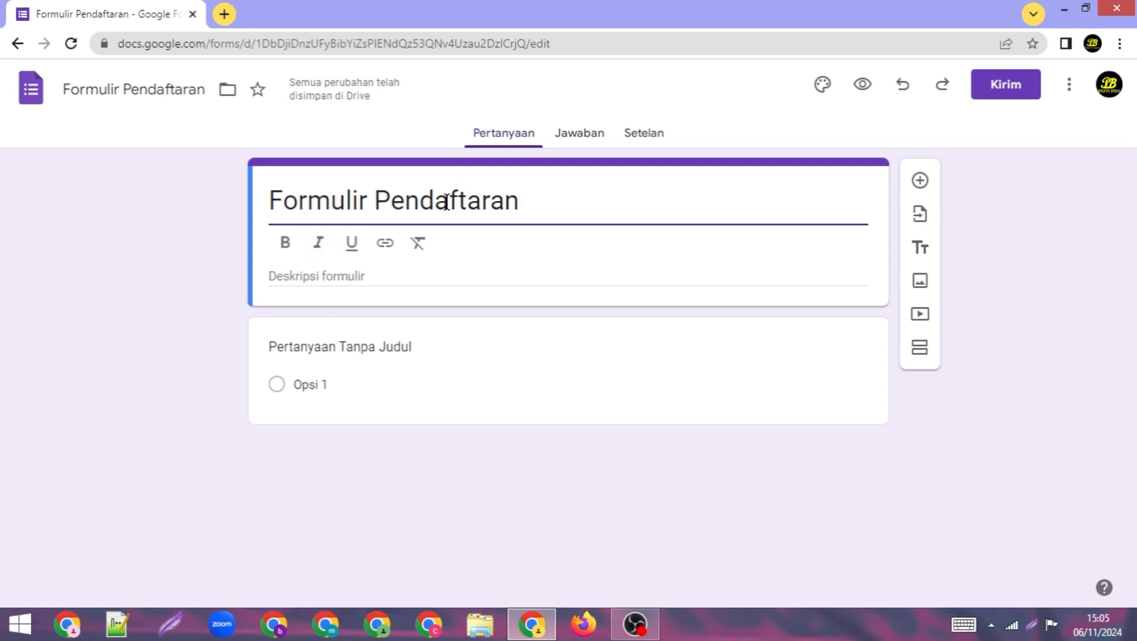
Step: Try bold, italic and underline on the heading, clear formatting, then leave it bold
drag(269, 200, 520, 201)
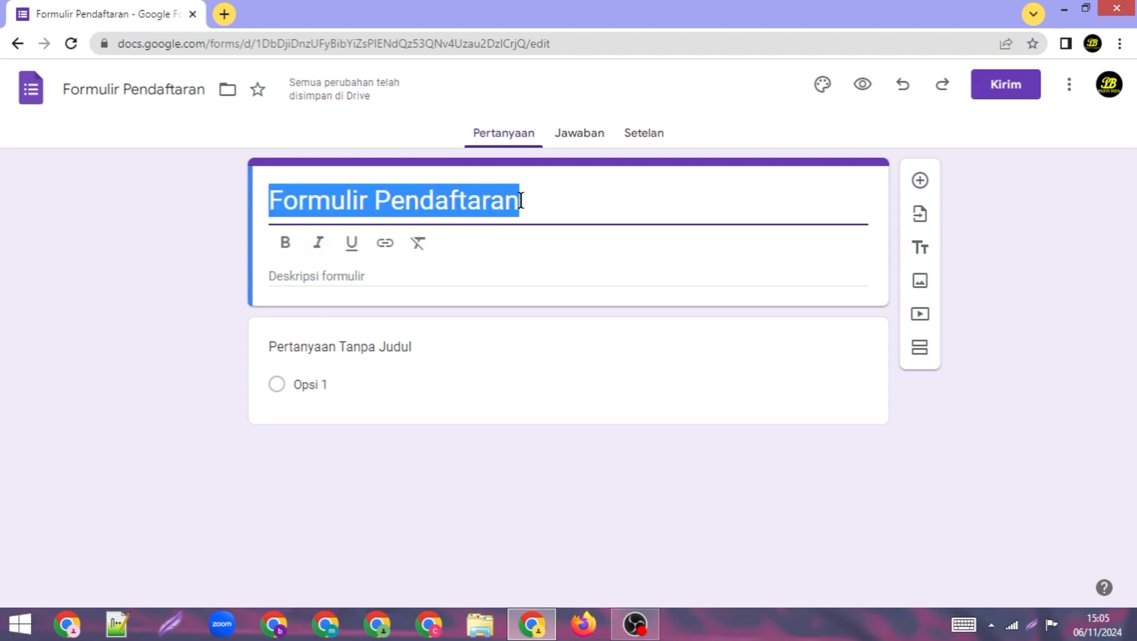
click(287, 244)
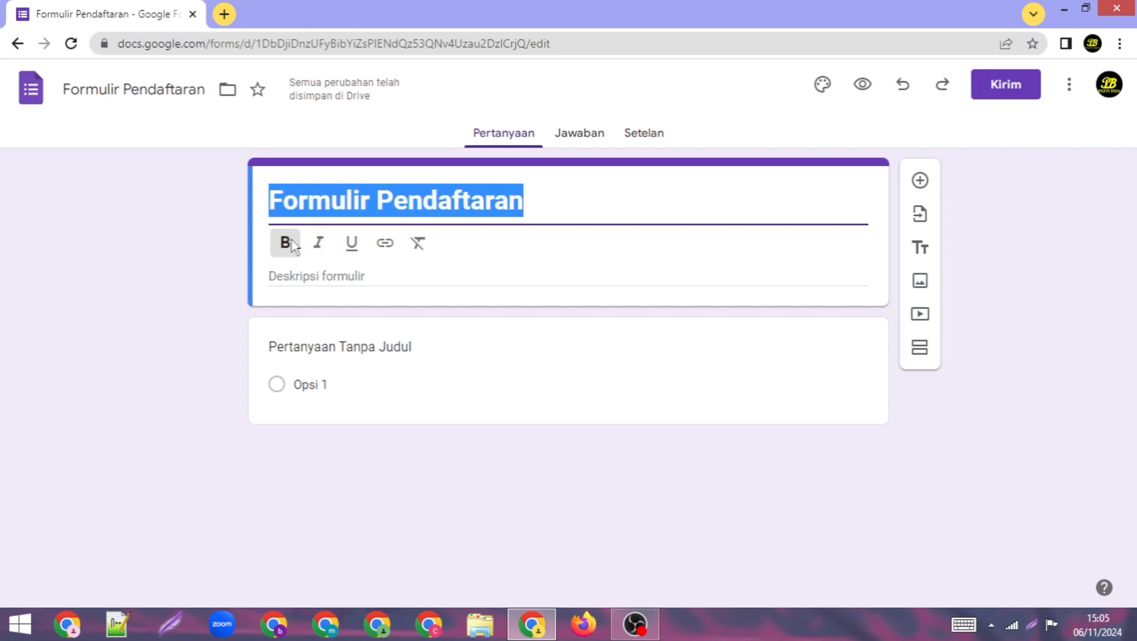
click(324, 249)
click(352, 250)
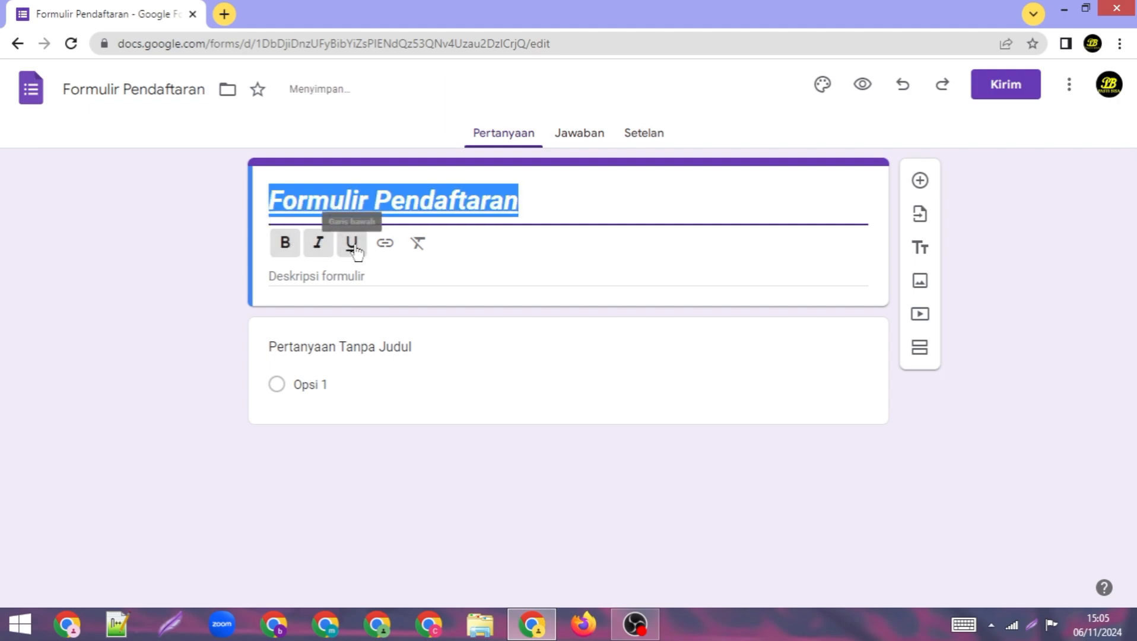
click(418, 251)
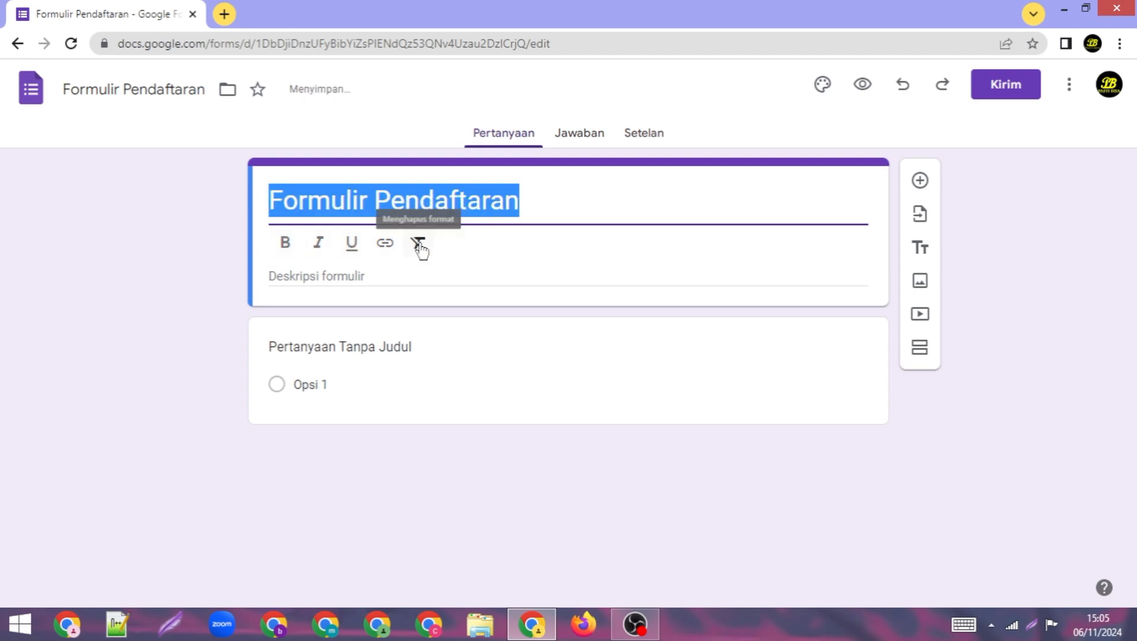
click(286, 244)
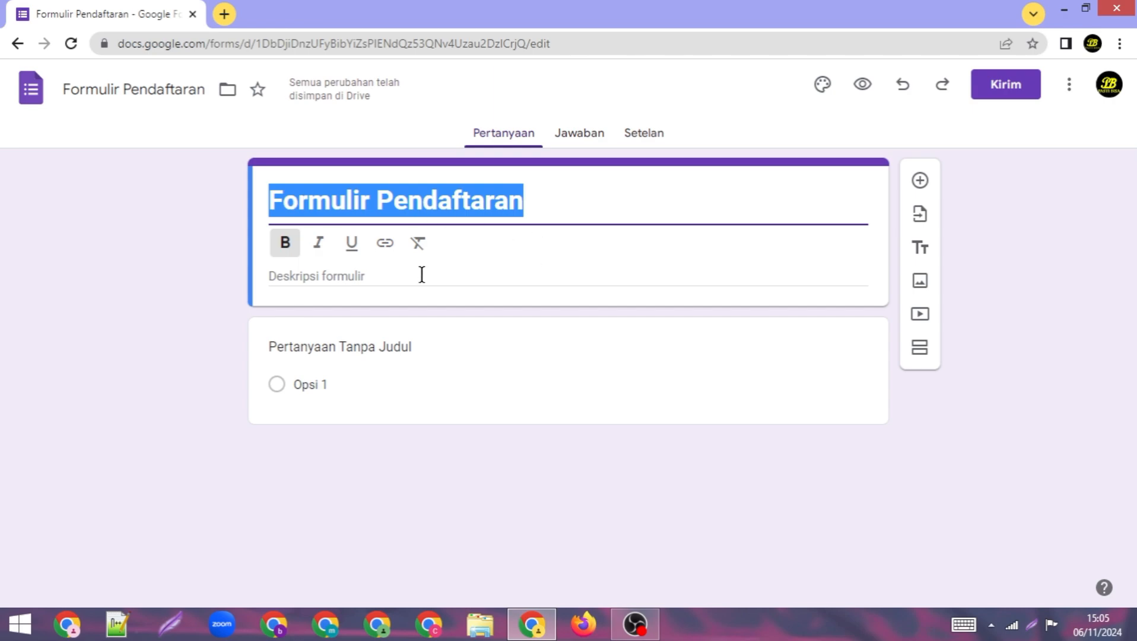
click(395, 275)
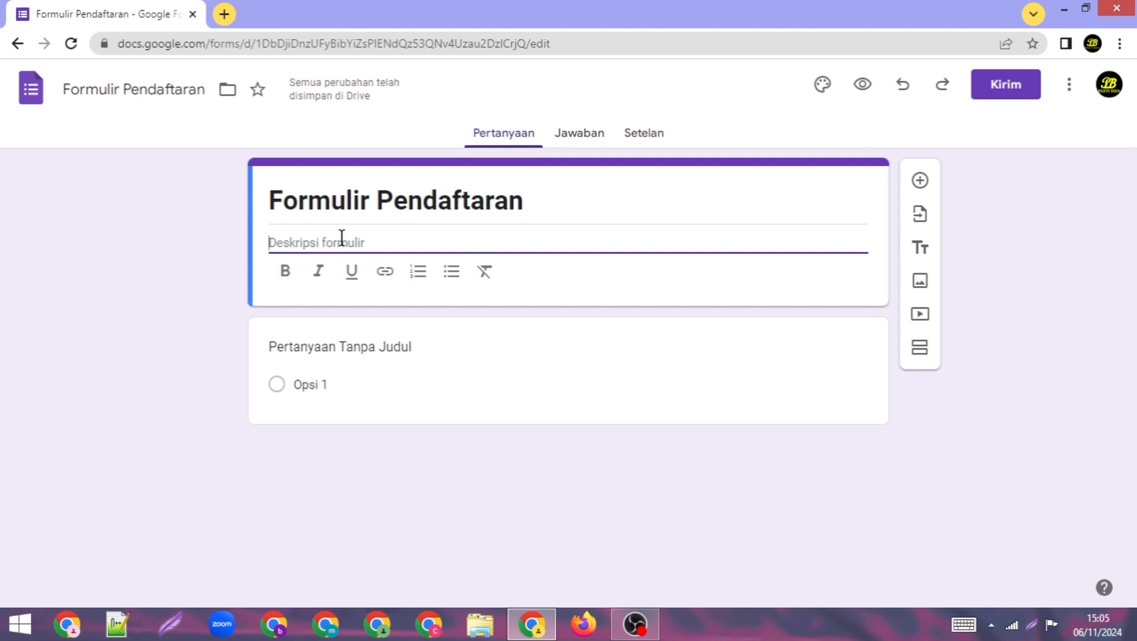
Step: Enter 'Formulir Pendaftaran Lomba Mancing' as the form description
text(Formul)
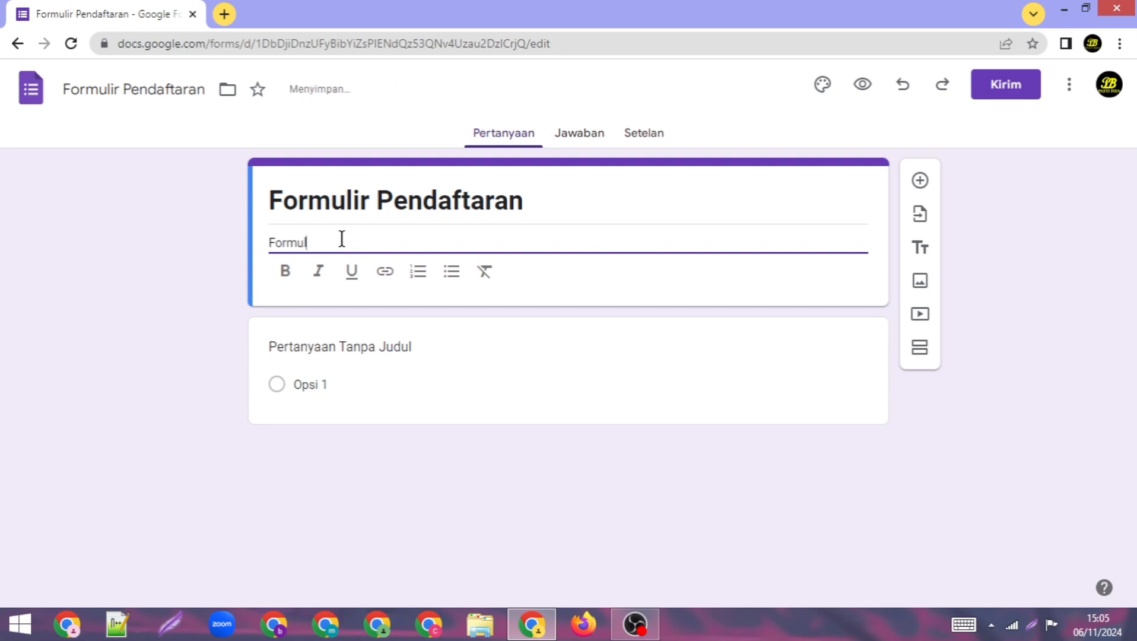
text(ir Pe)
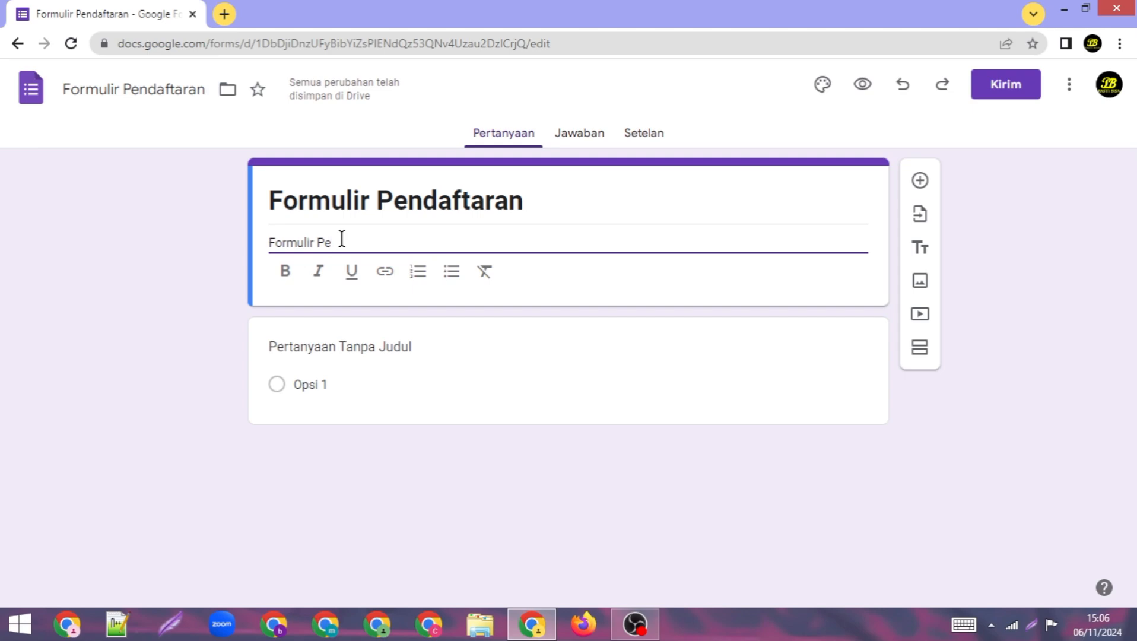
text(ndaftara)
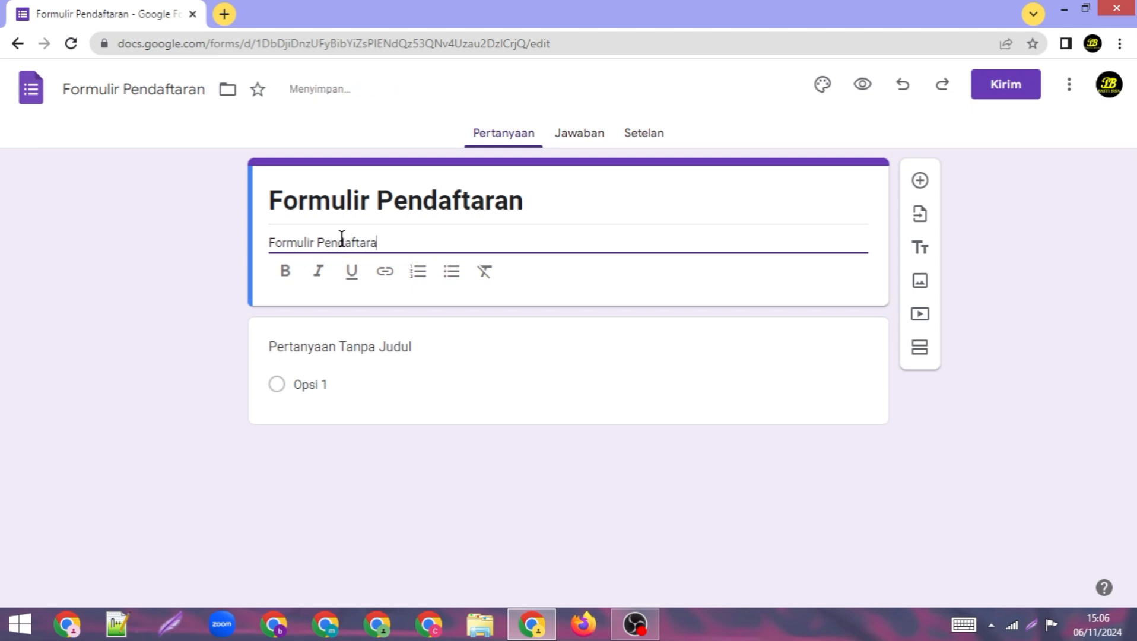
text(n Lomba)
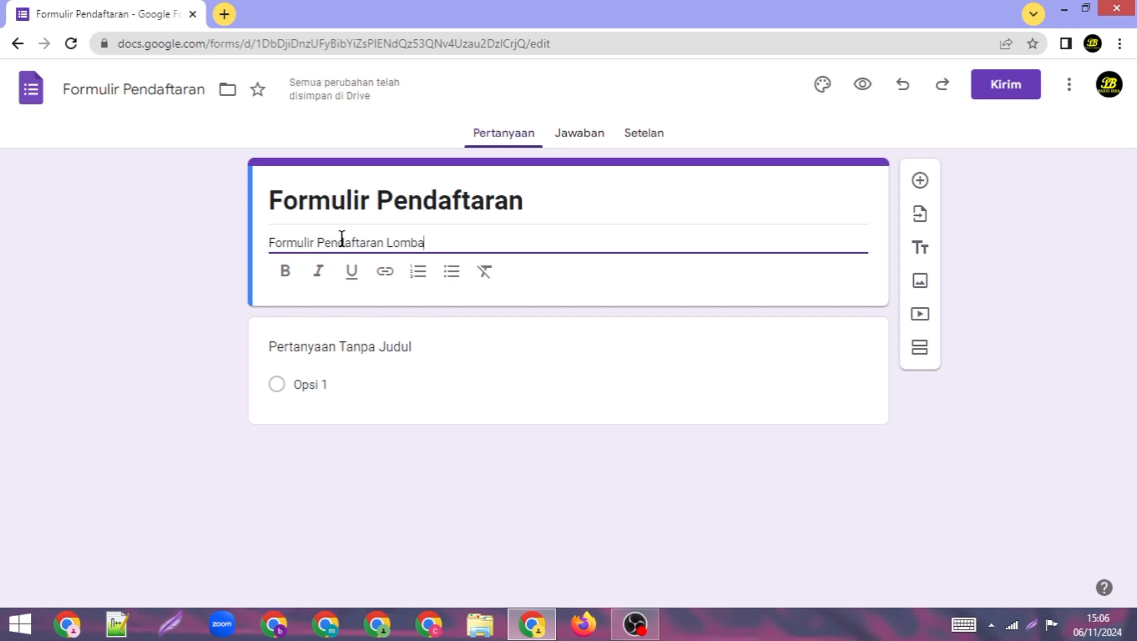
text( Ma)
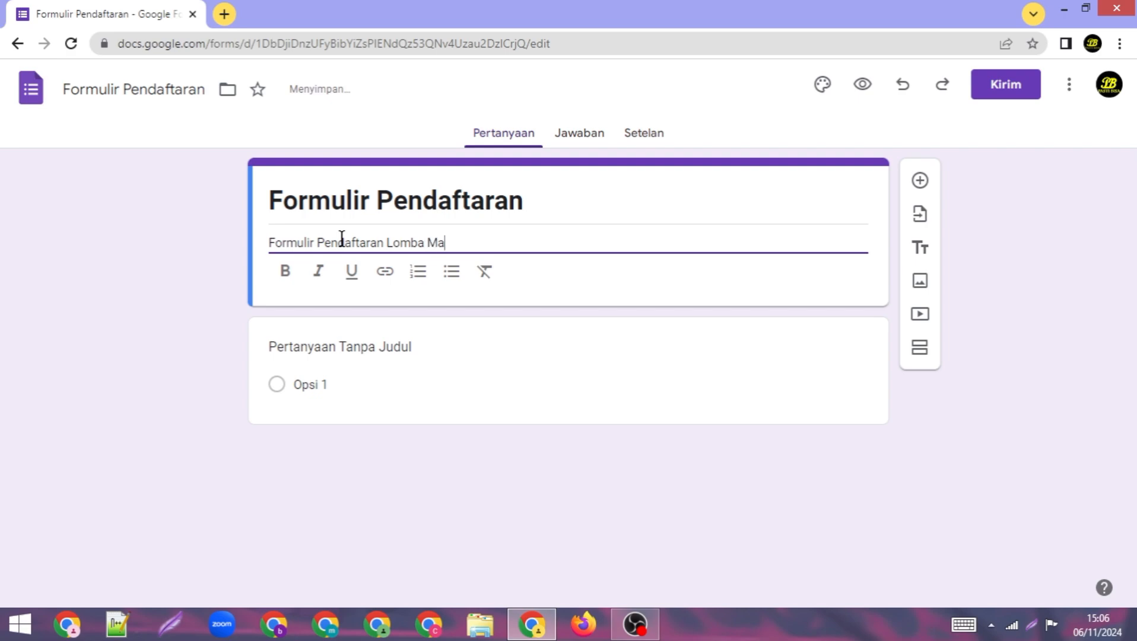
text(ncing)
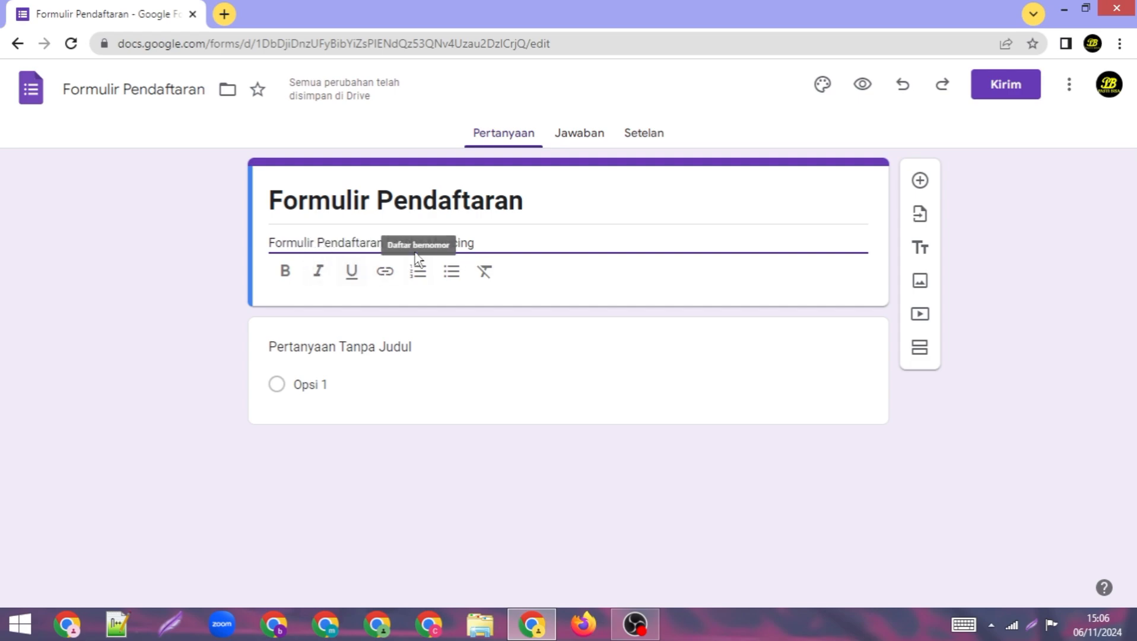
click(422, 201)
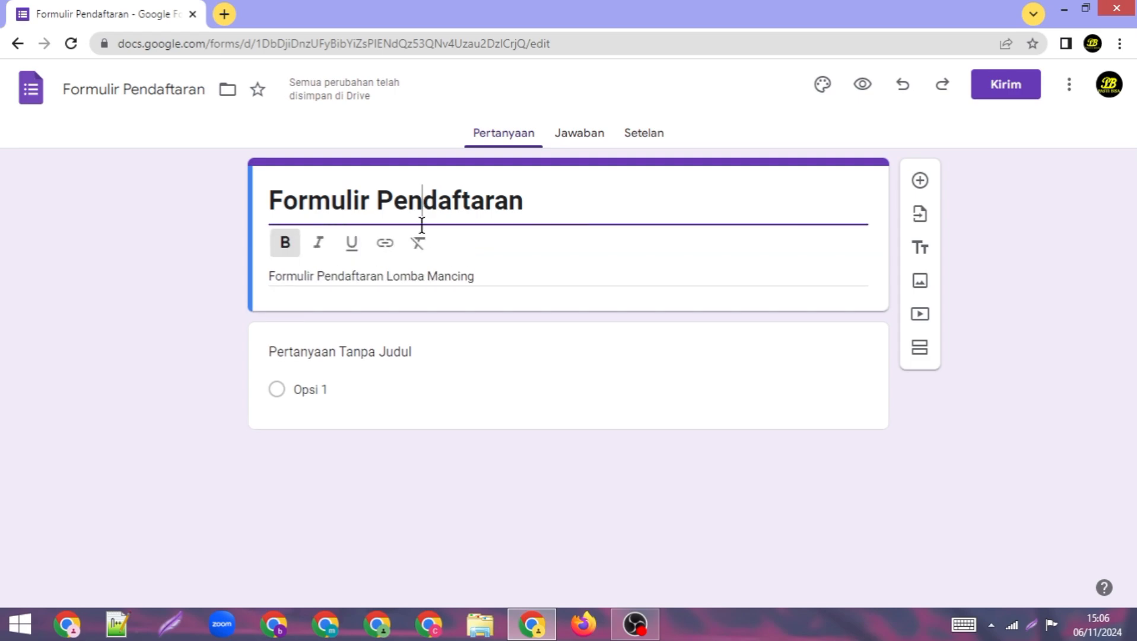
triple_click(411, 274)
click(275, 243)
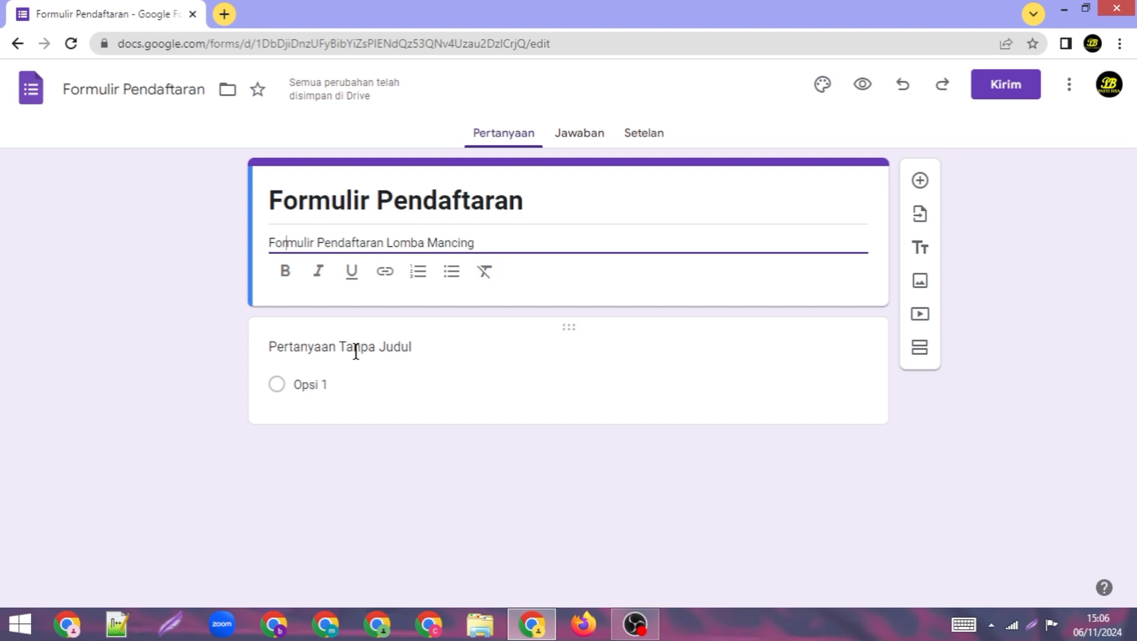
Step: Title the first question 'Nama Lengkap'
click(307, 346)
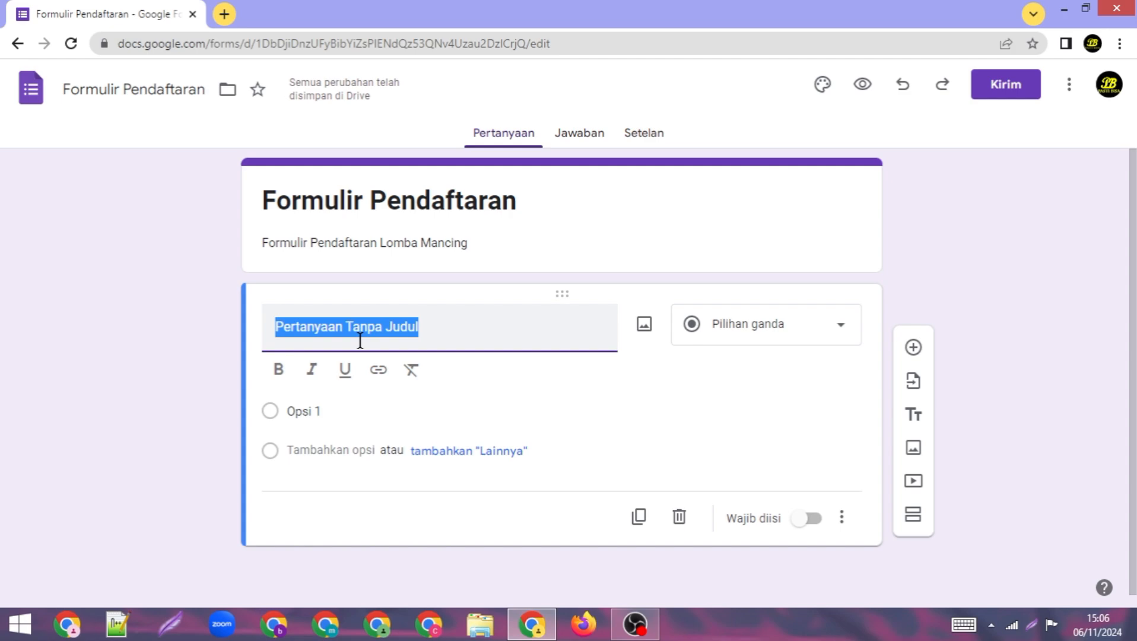
text(Nama Lengkap)
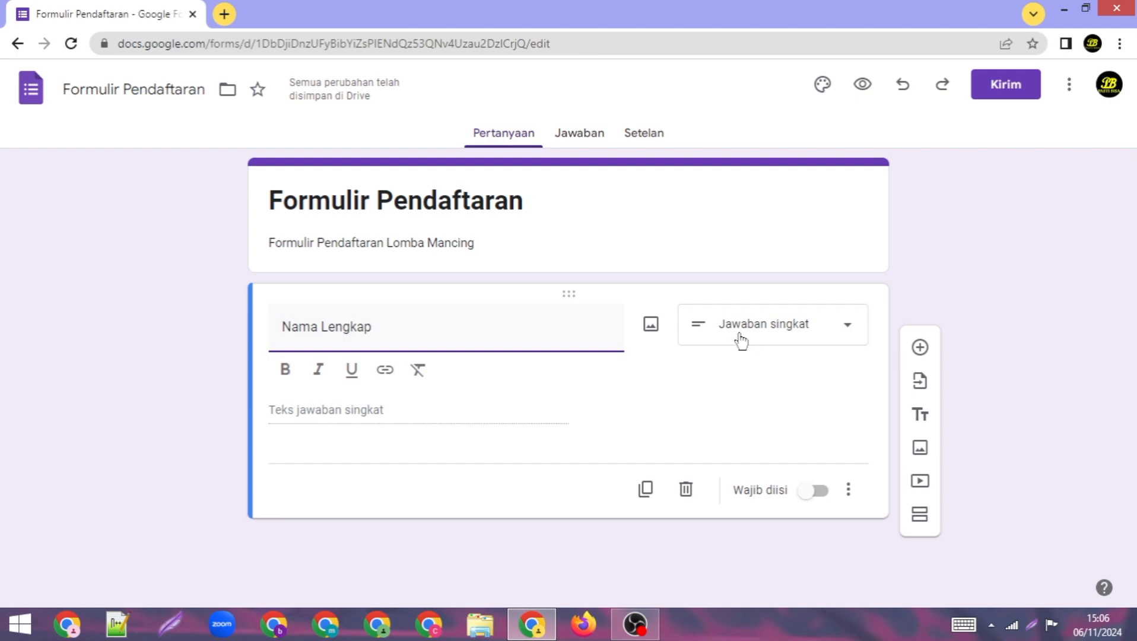
Step: Browse the question types and keep 'Nama Lengkap' as Jawaban singkat (short answer)
click(856, 330)
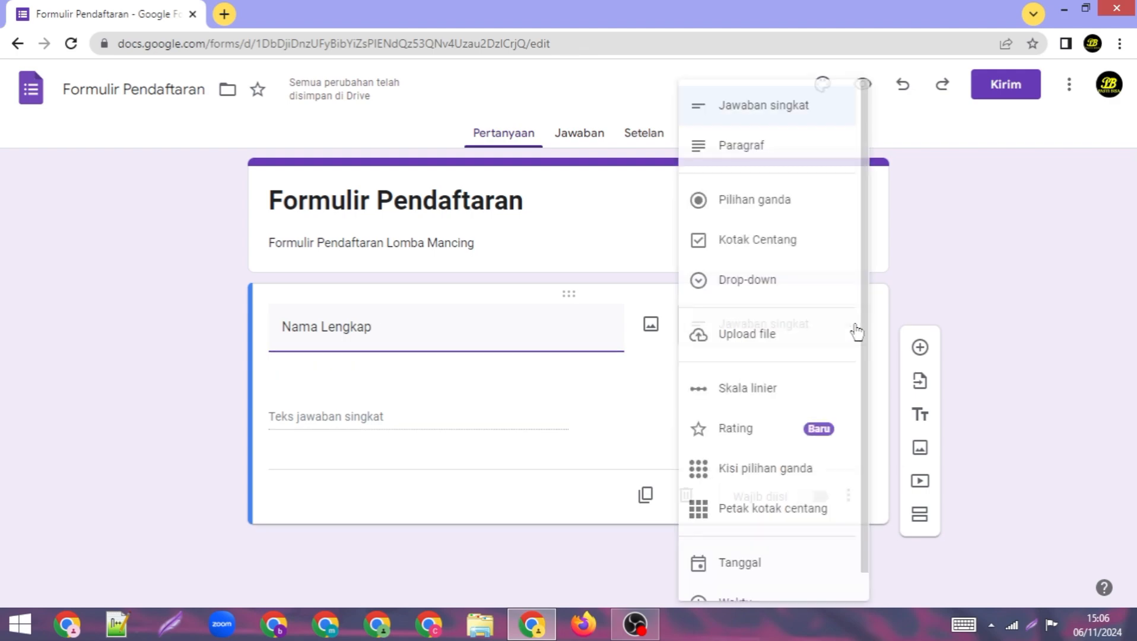
scroll(791, 445, down, 1)
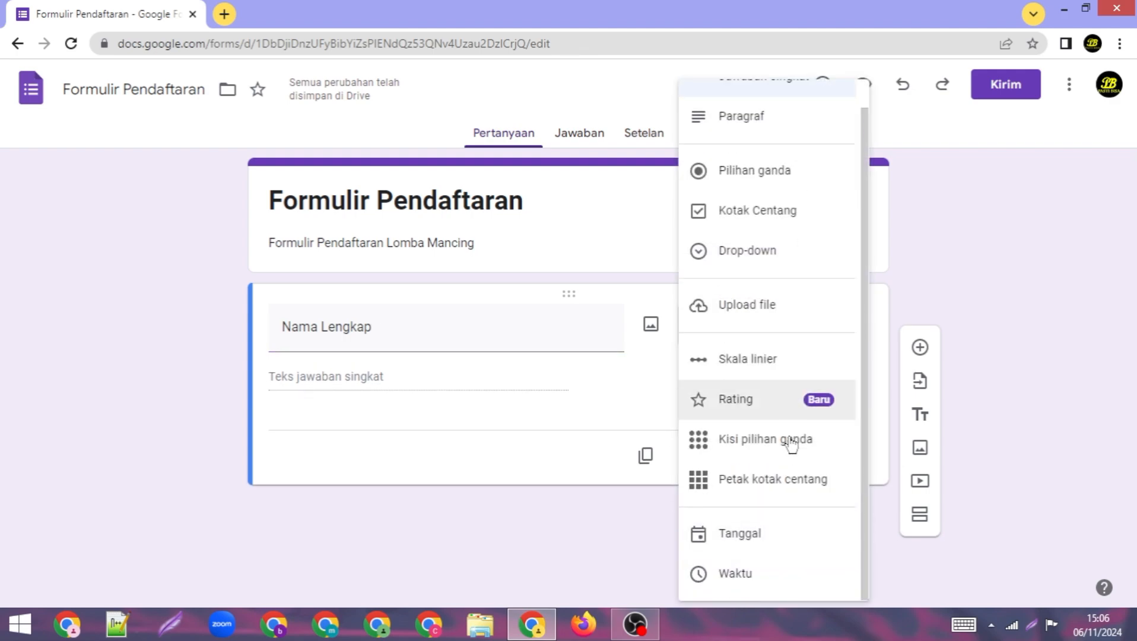
scroll(791, 416, up, 1)
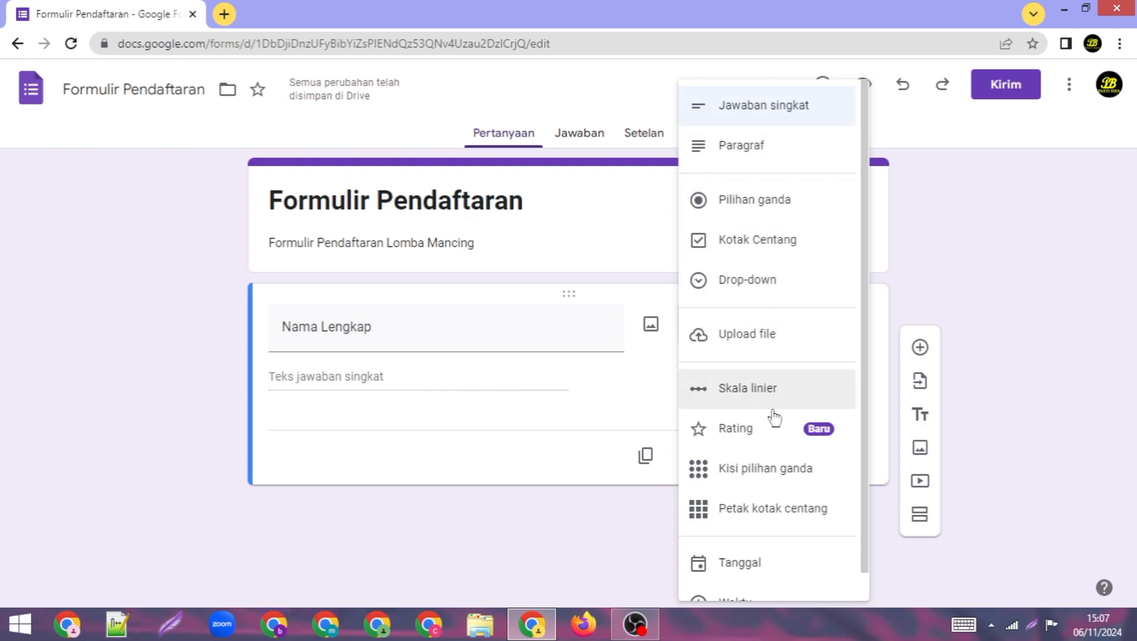
scroll(773, 419, down, 1)
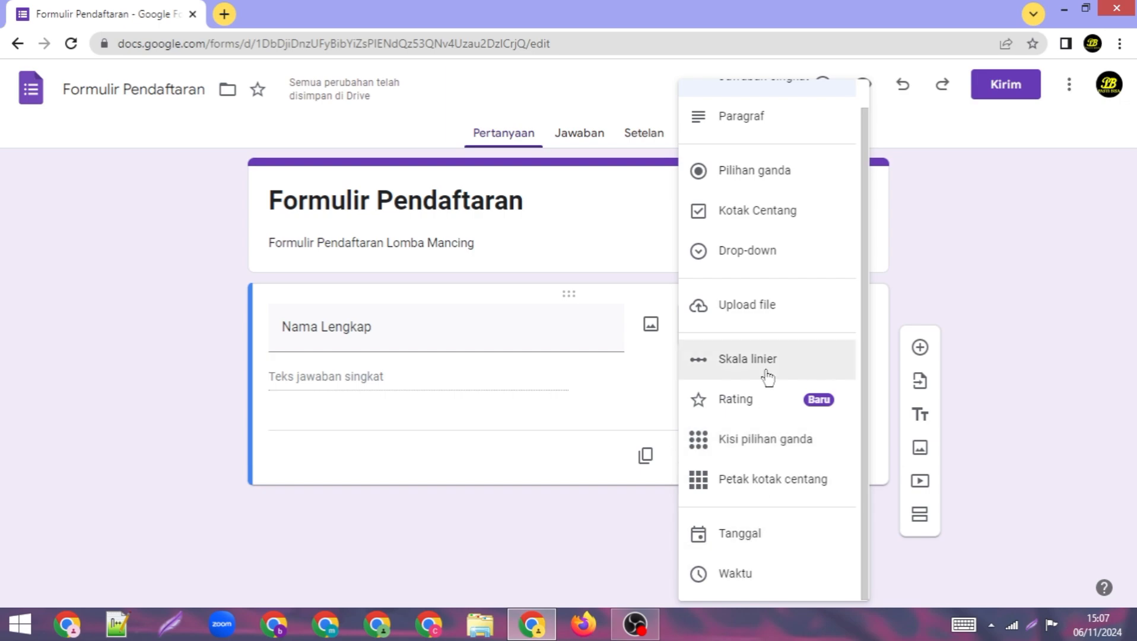
scroll(798, 320, up, 1)
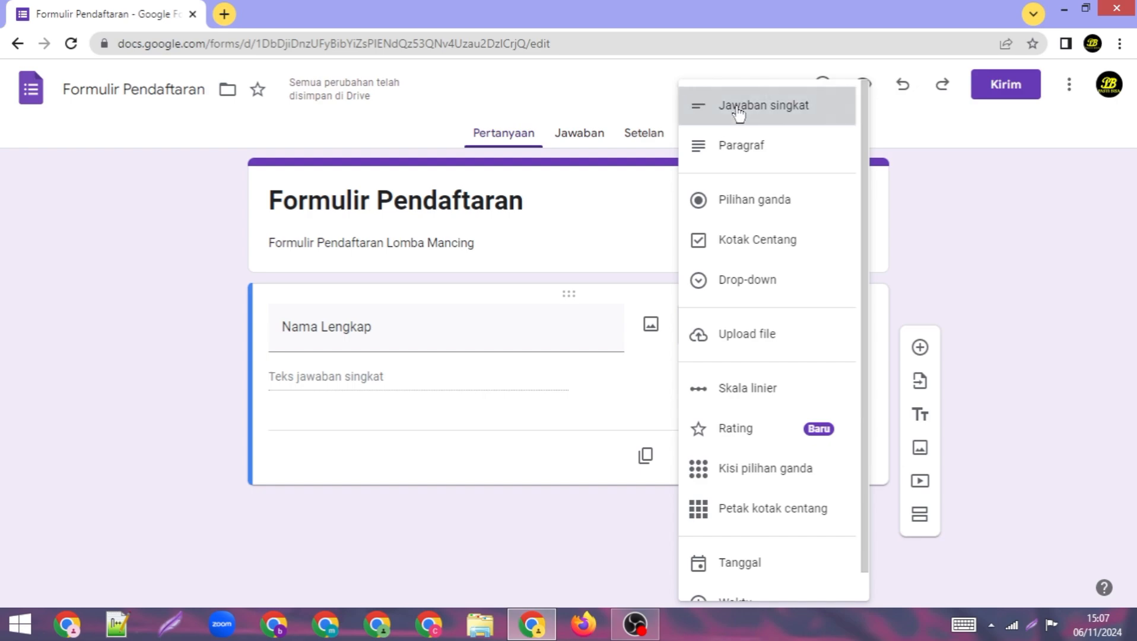
click(737, 114)
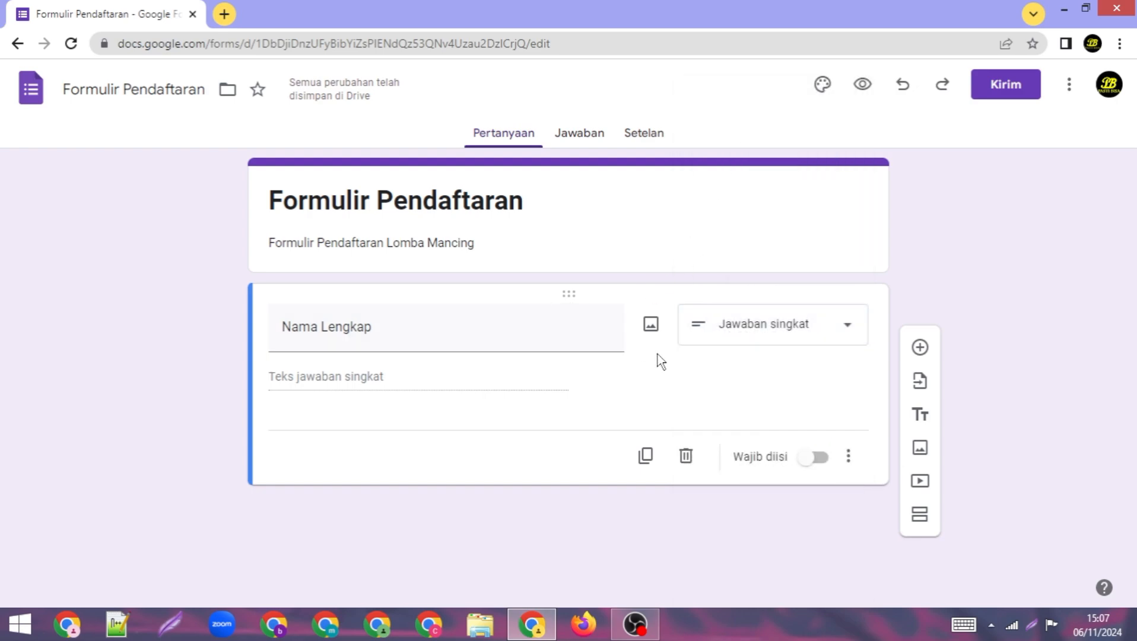
click(650, 461)
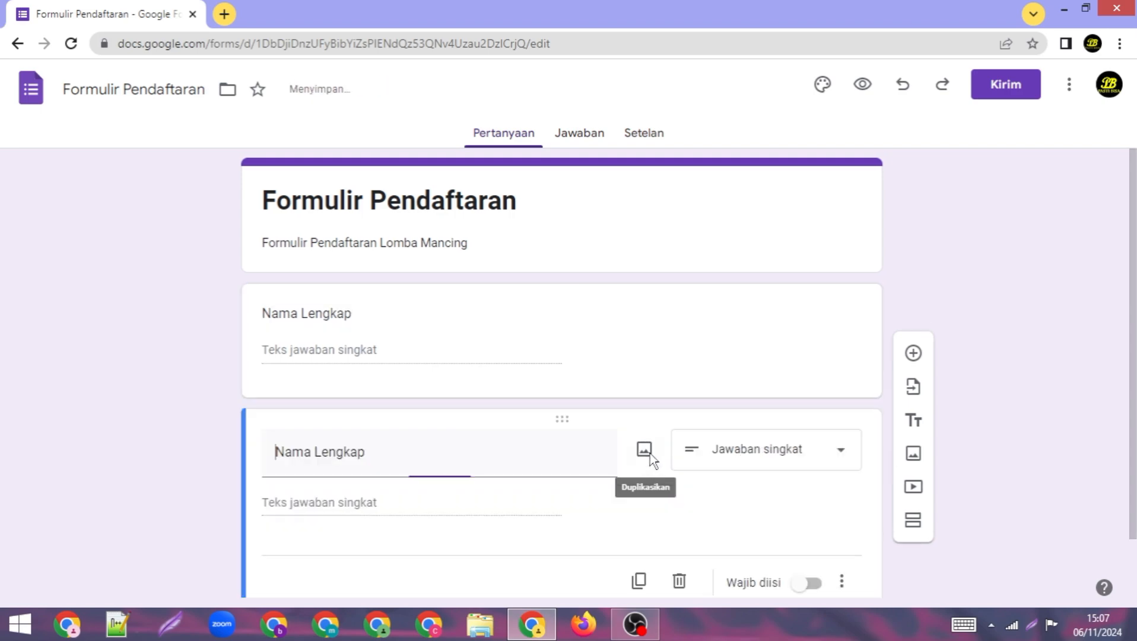
scroll(629, 443, up, 2)
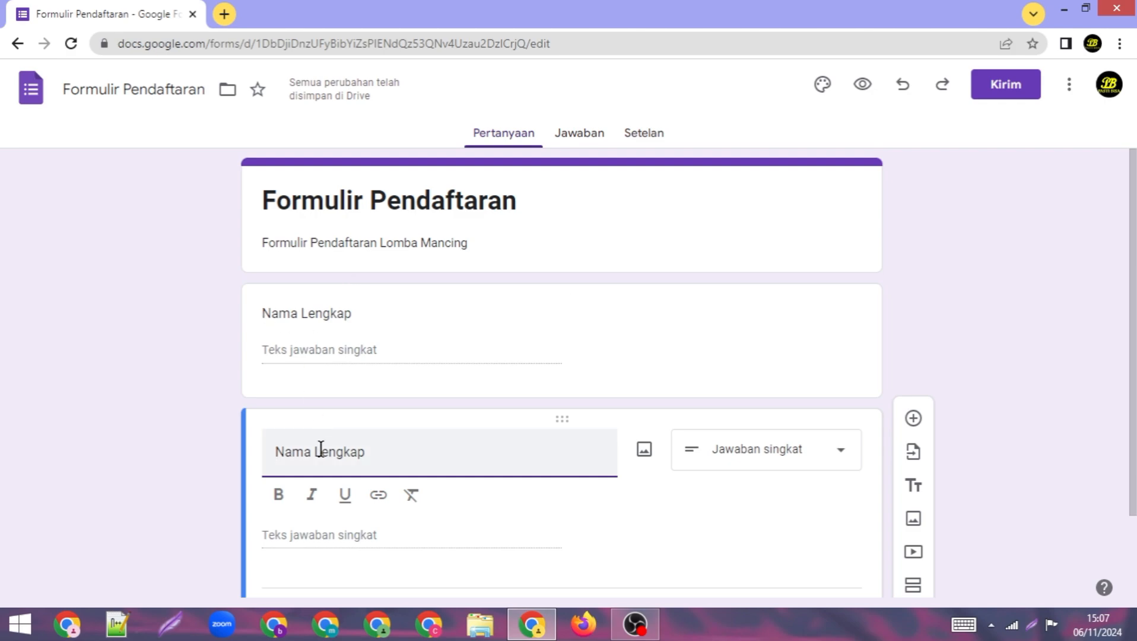
scroll(341, 439, down, 2)
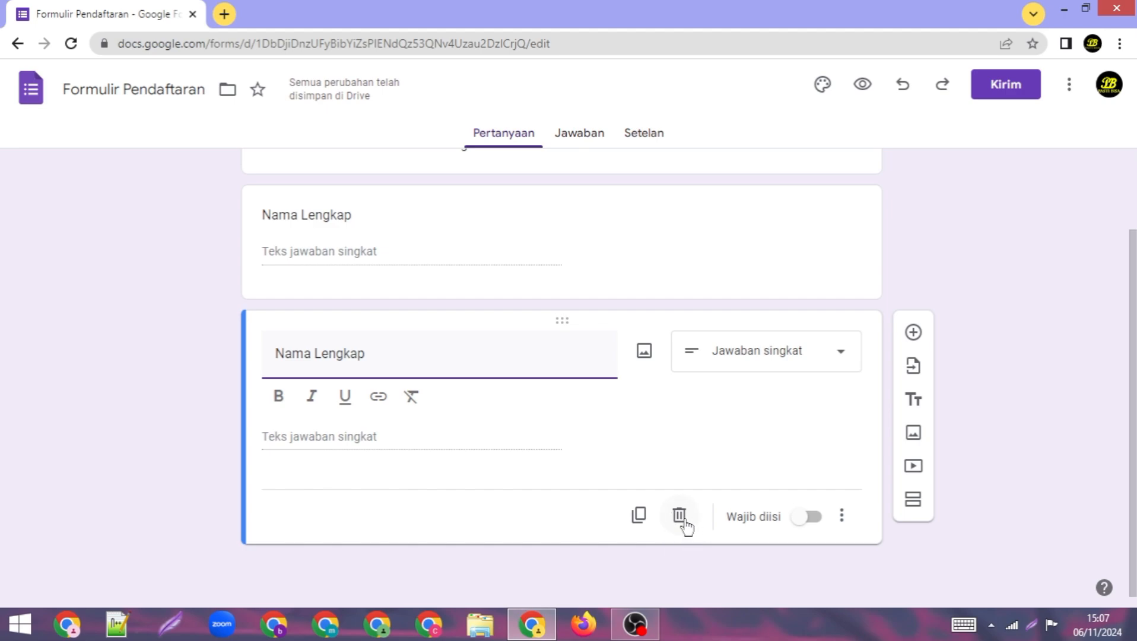
click(677, 516)
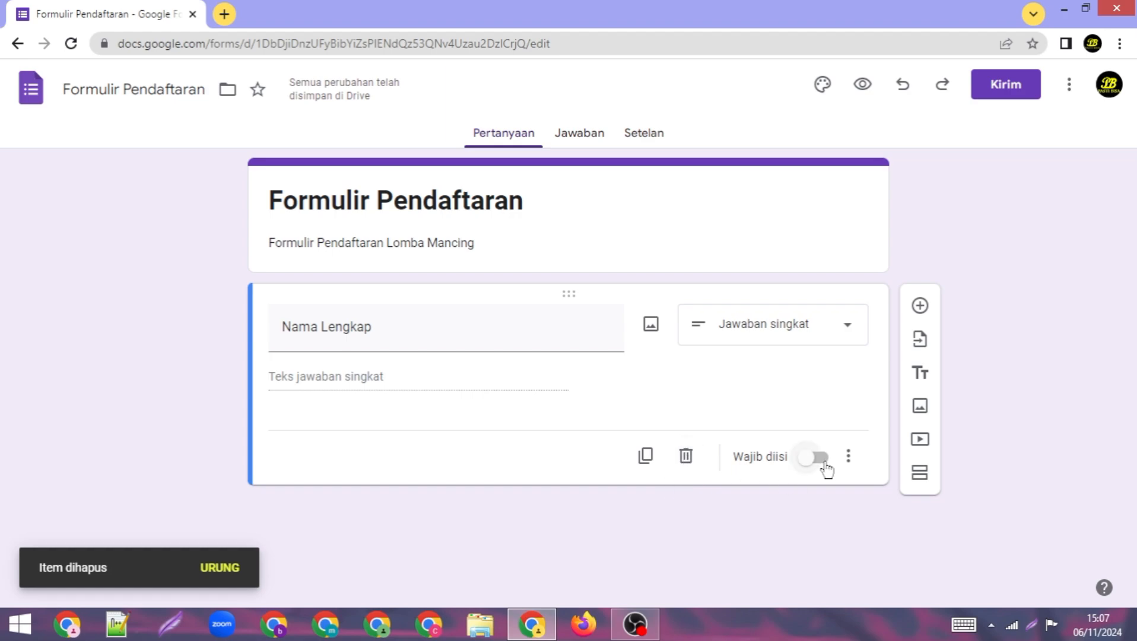
click(849, 460)
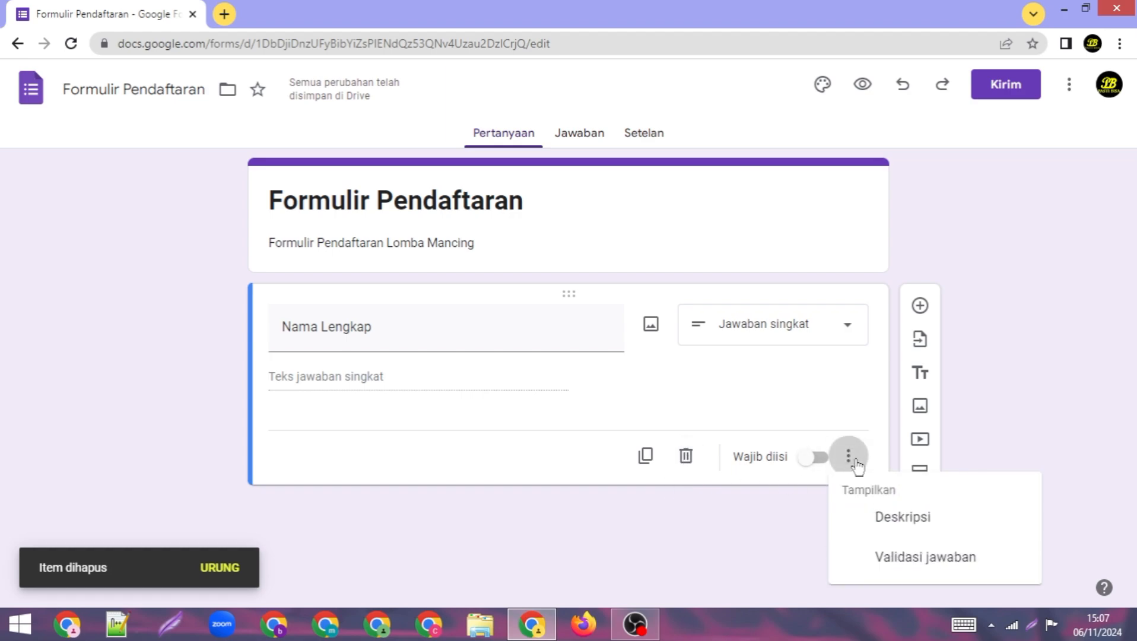
click(823, 465)
click(822, 459)
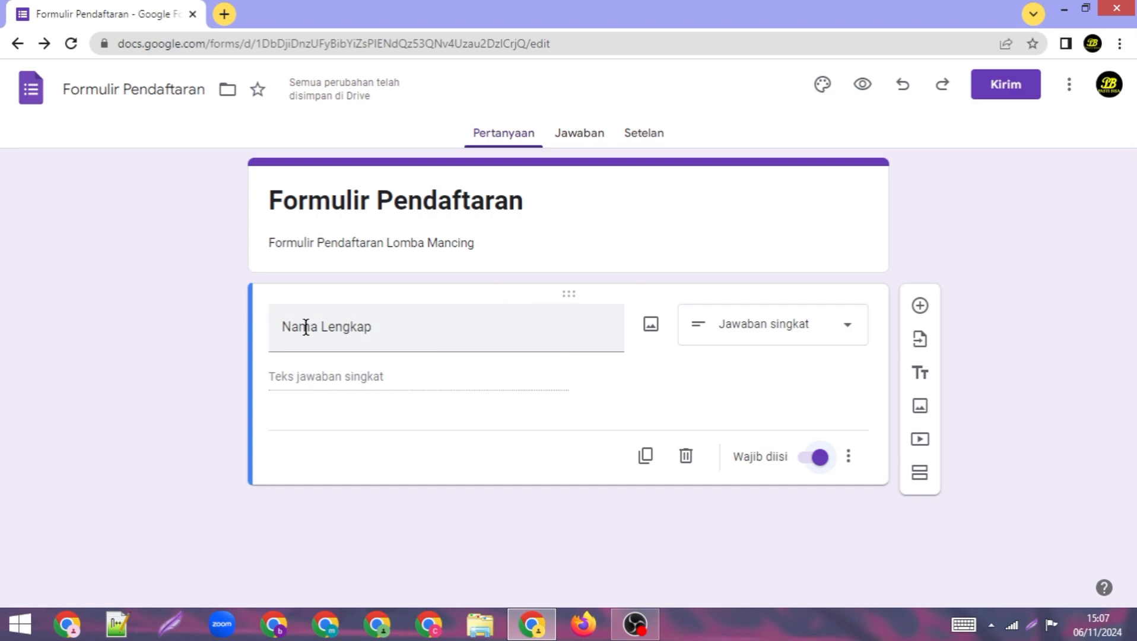
click(809, 459)
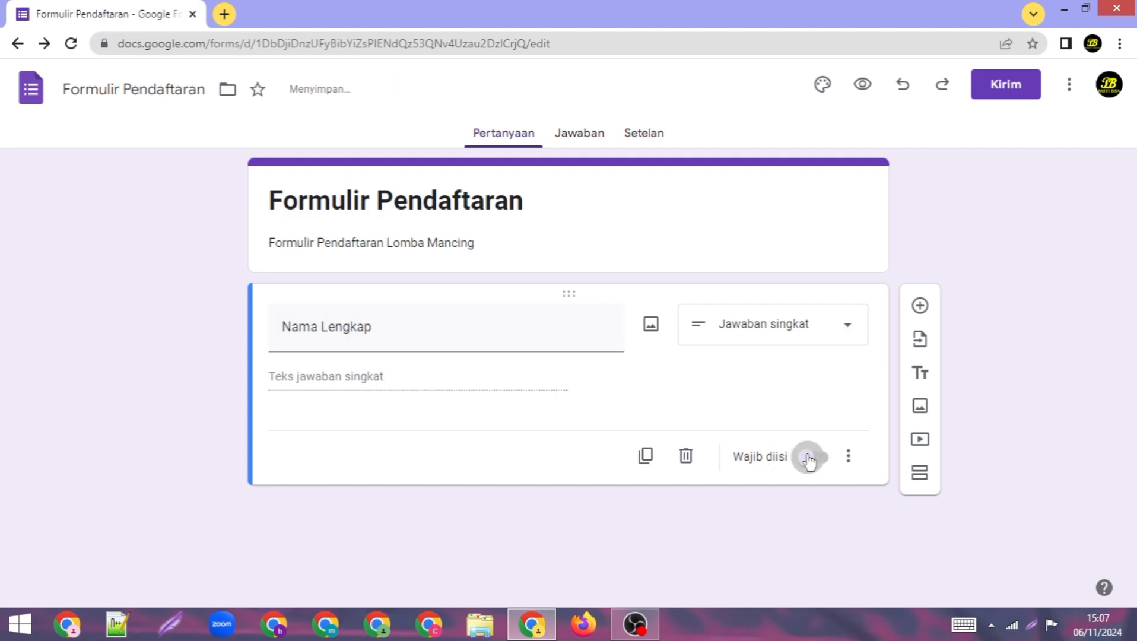
click(809, 458)
click(809, 458)
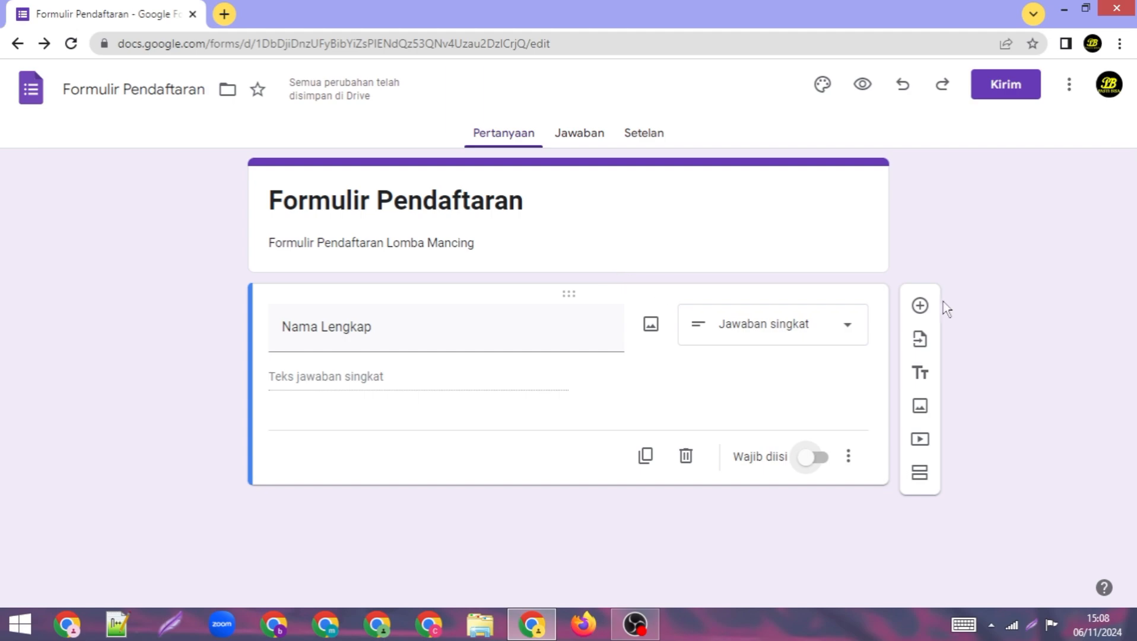
Step: Add a second question 'Alamat Lngkap' with the Paragraf answer type
click(920, 306)
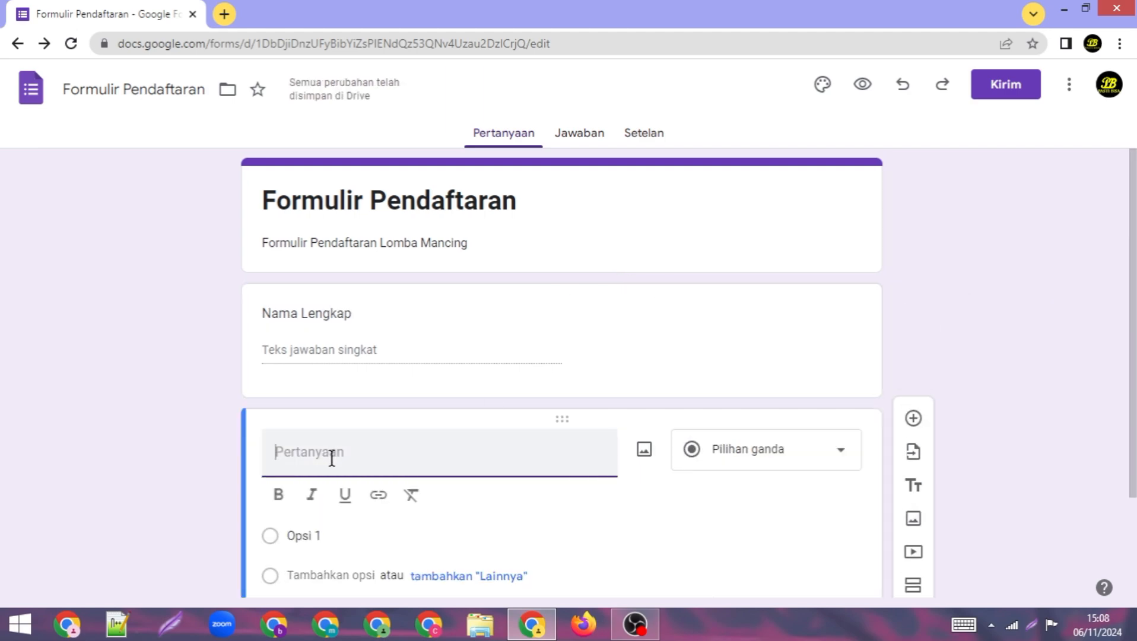
text(Alama)
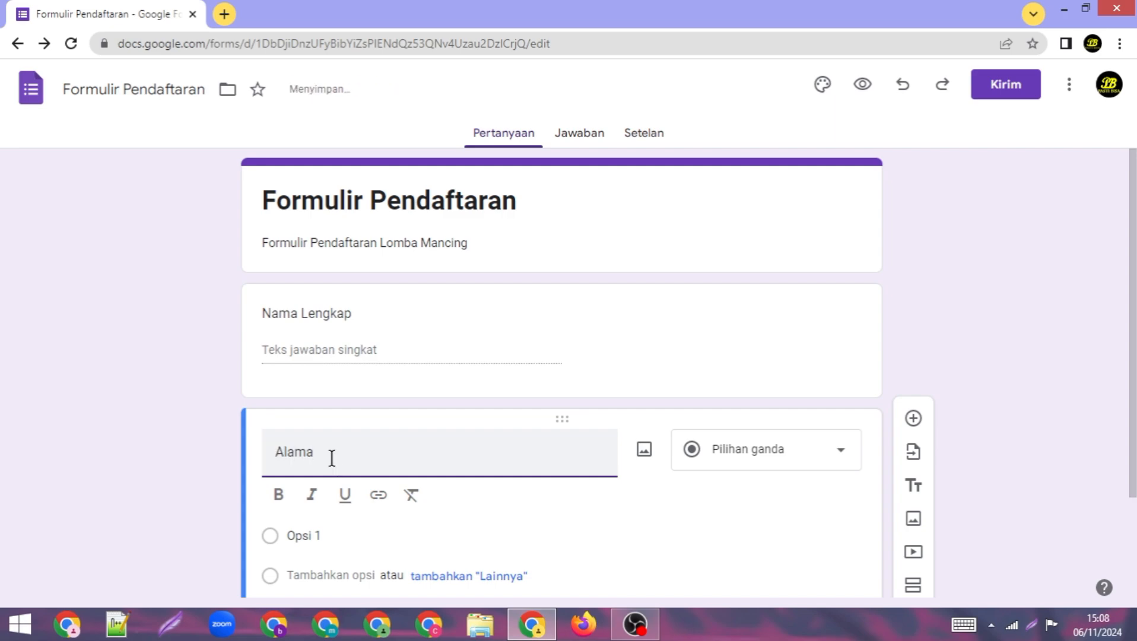
text(t )
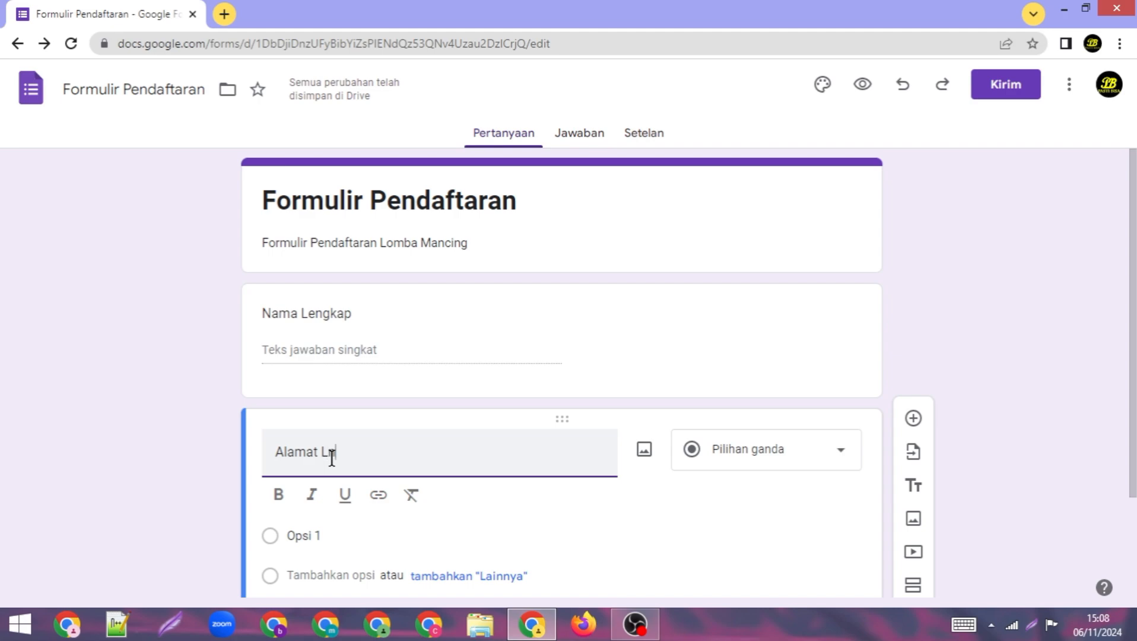
text(Lngkap)
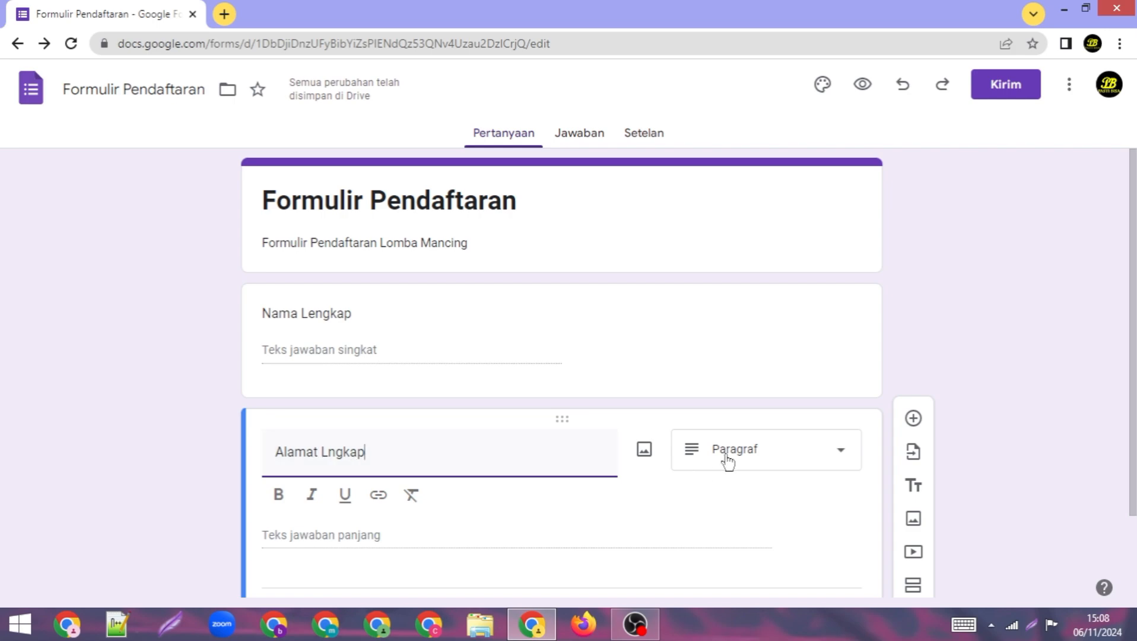
click(804, 453)
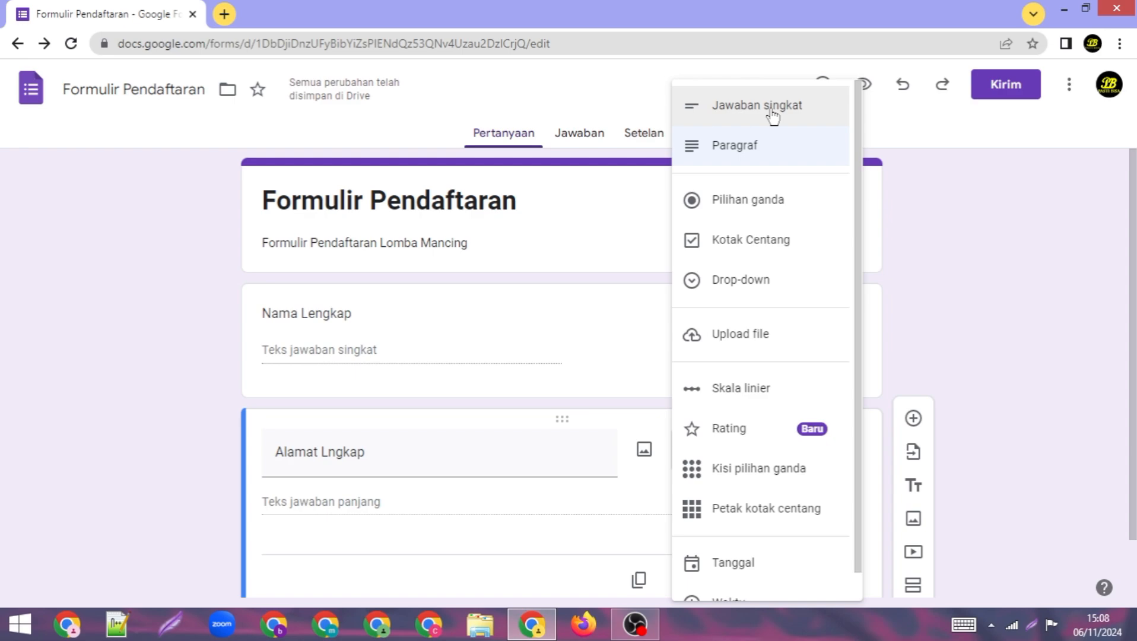
click(742, 157)
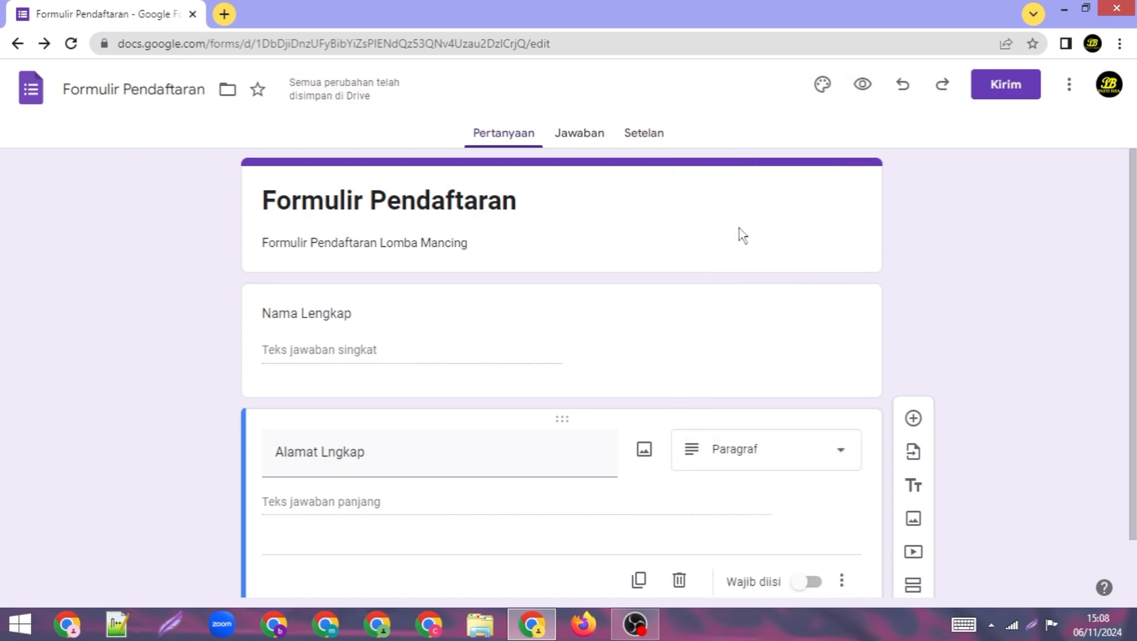
scroll(779, 463, down, 1)
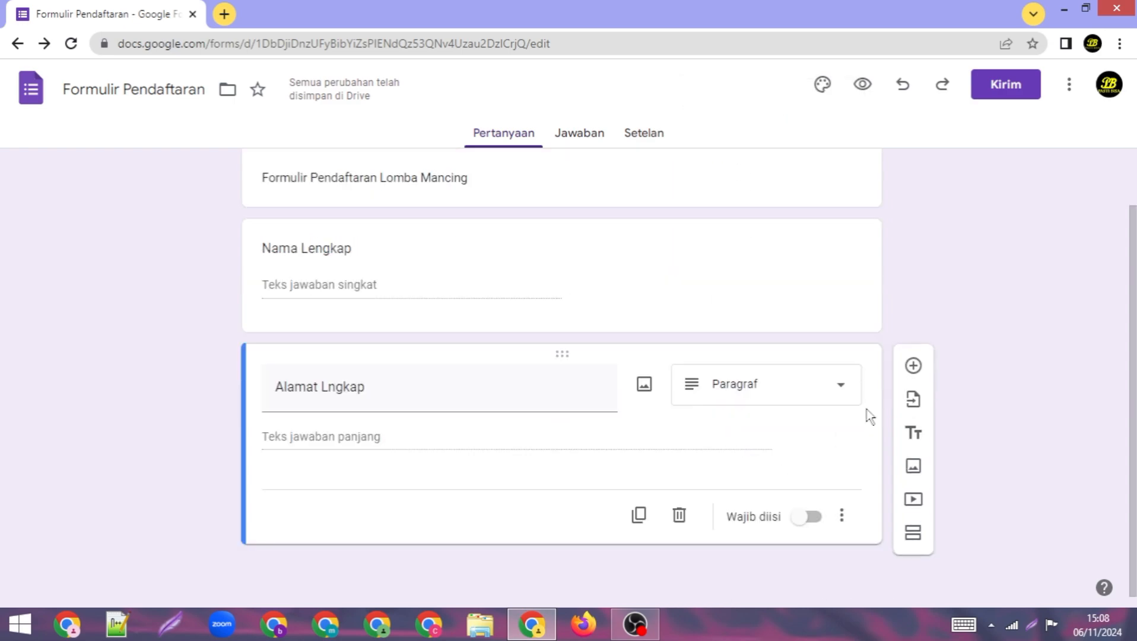
Step: Add a third question titled 'Tangga Lahir'
click(913, 366)
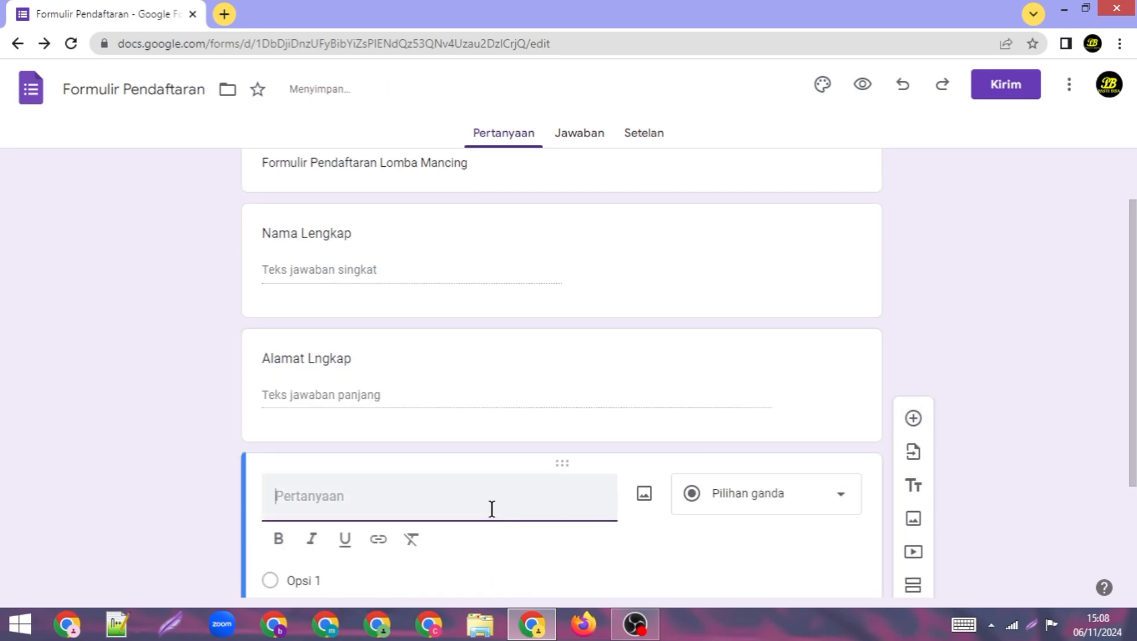
text(Tangga )
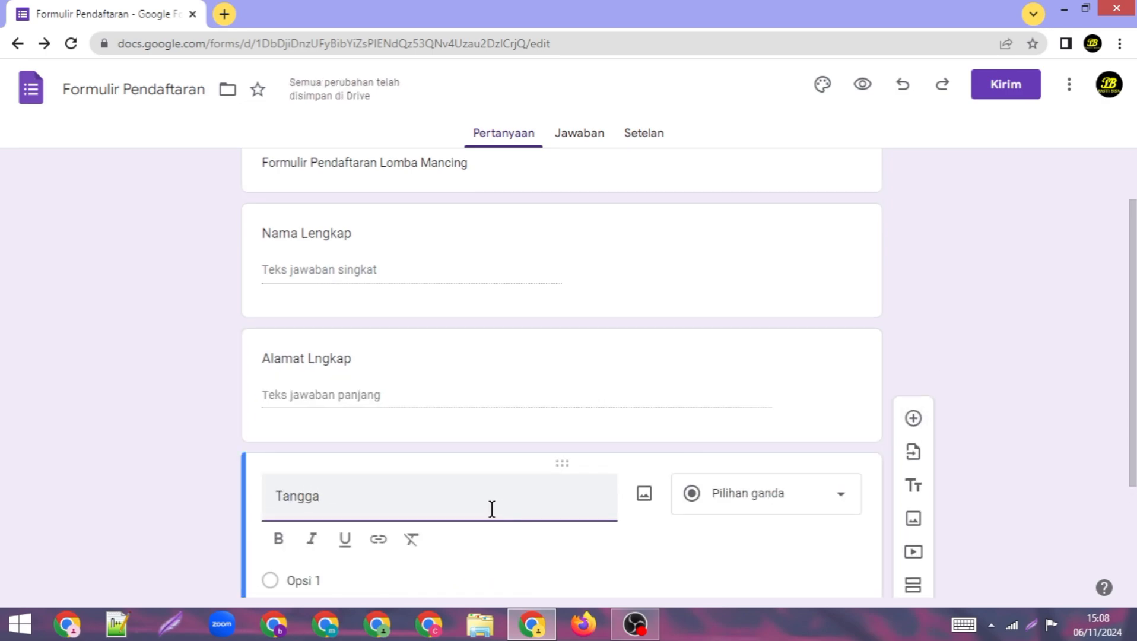
text(Lah)
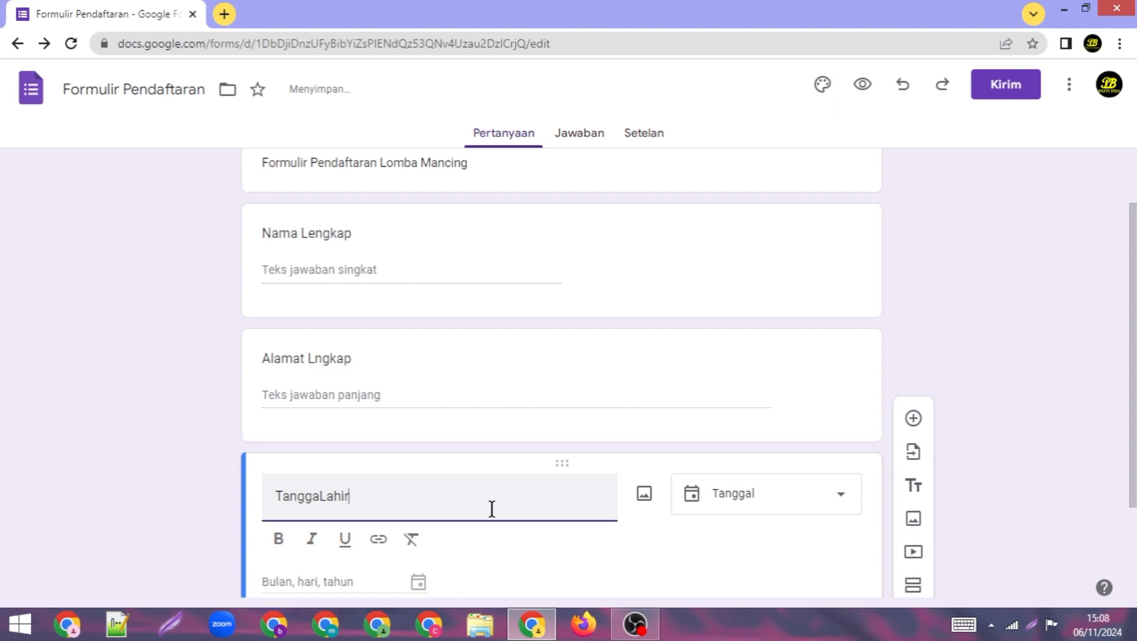
text(ir)
click(322, 496)
scroll(468, 504, down, 1)
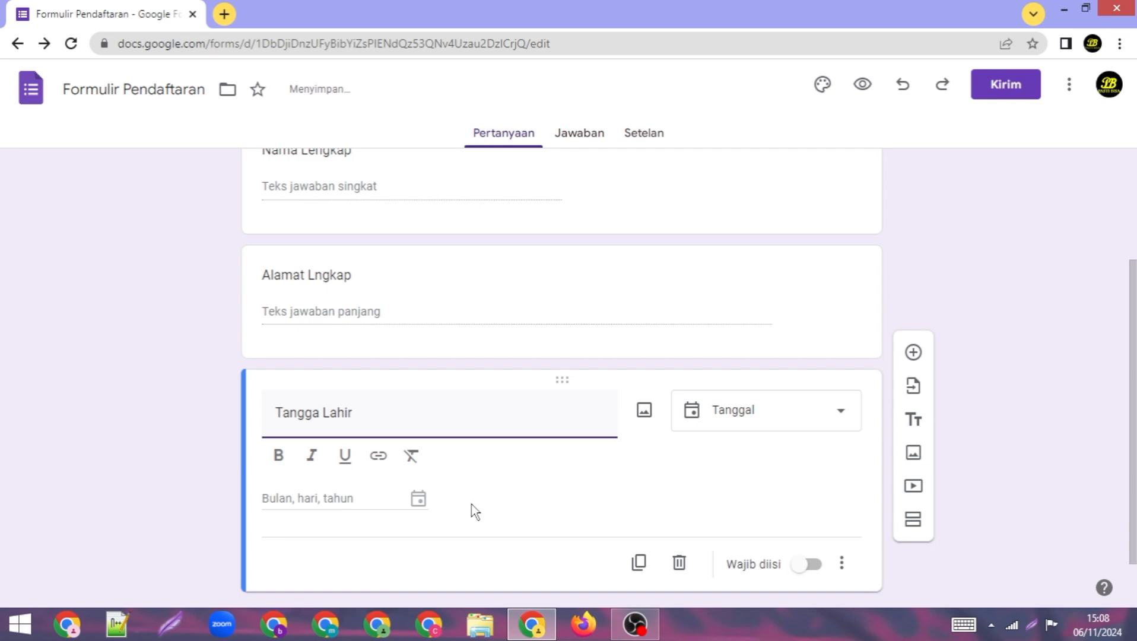
Step: Make 'Tangga Lahir' a Tanggal (date) question and add a blank question below it
click(740, 423)
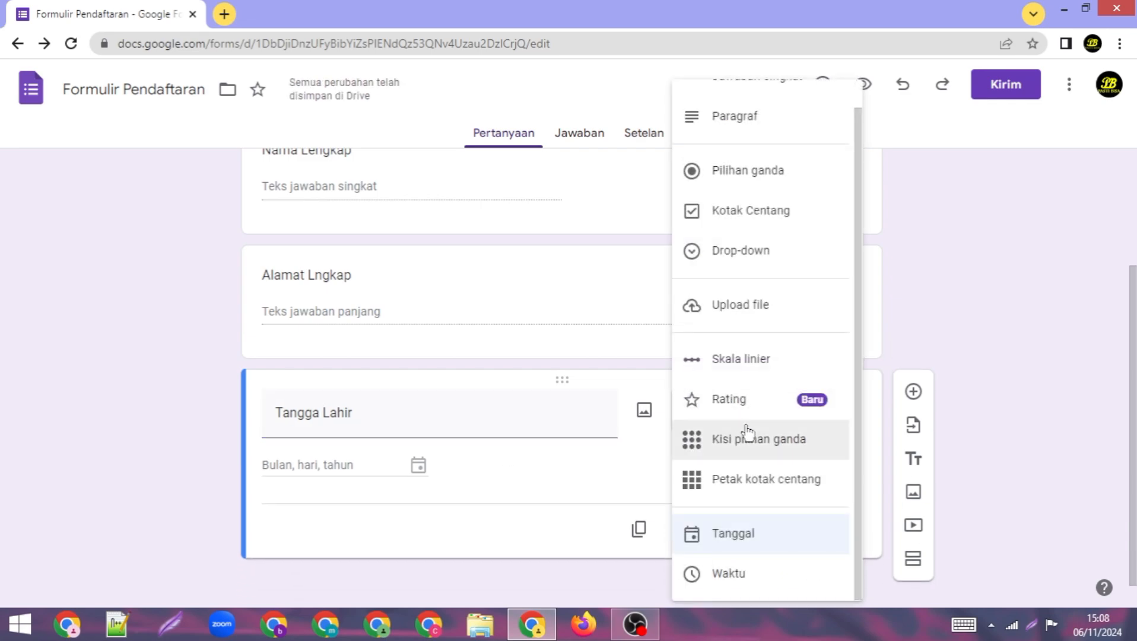
click(764, 537)
click(768, 413)
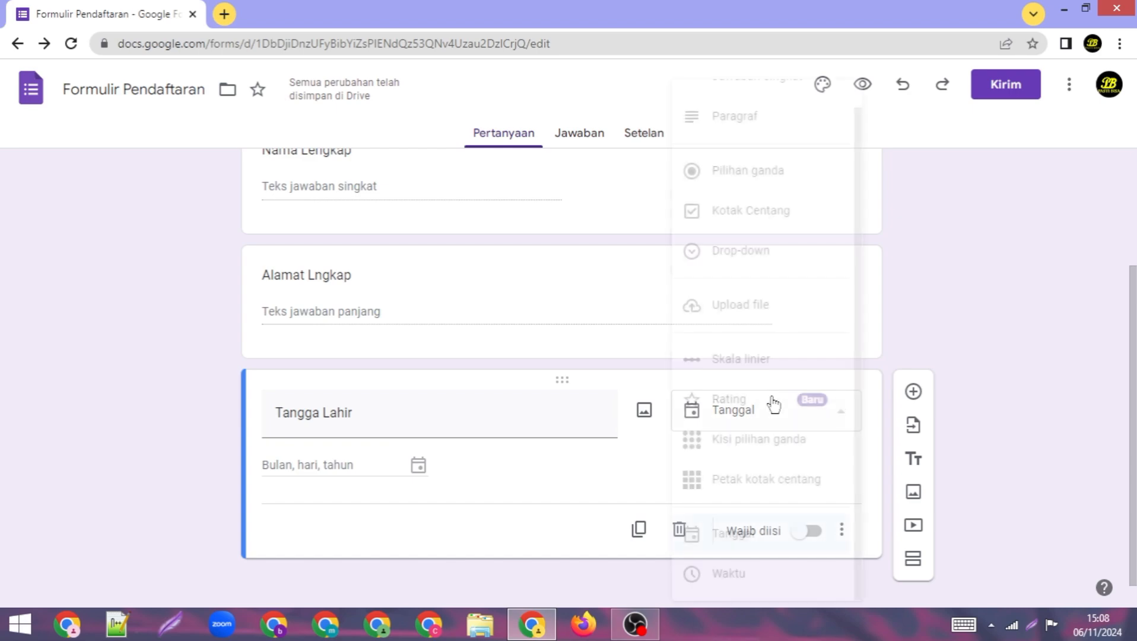
click(749, 125)
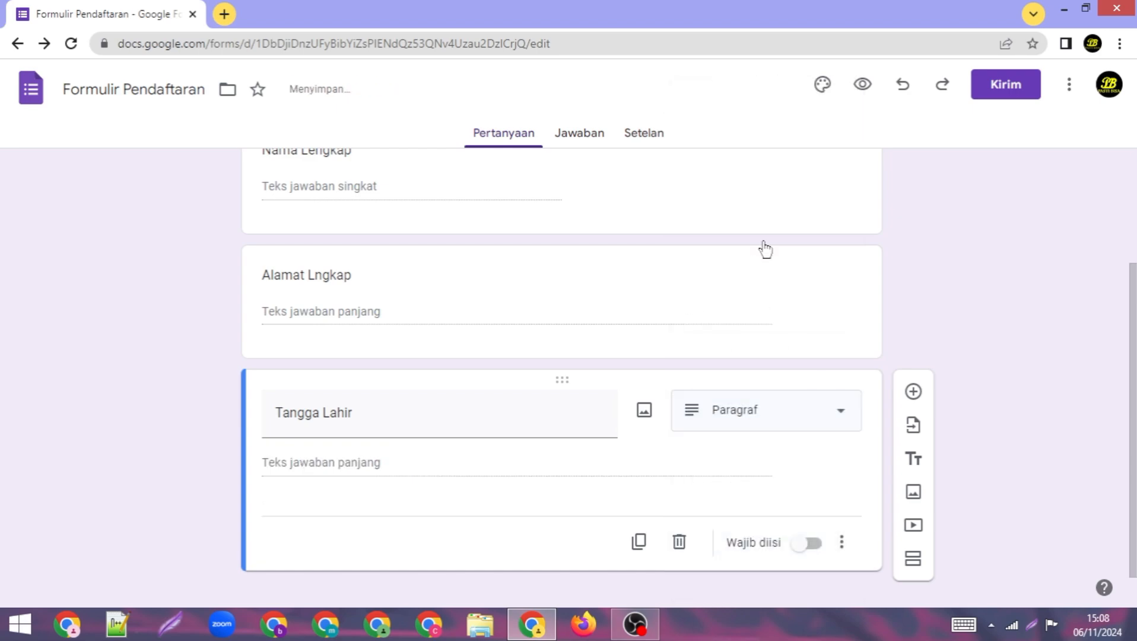
click(792, 418)
scroll(778, 463, down, 1)
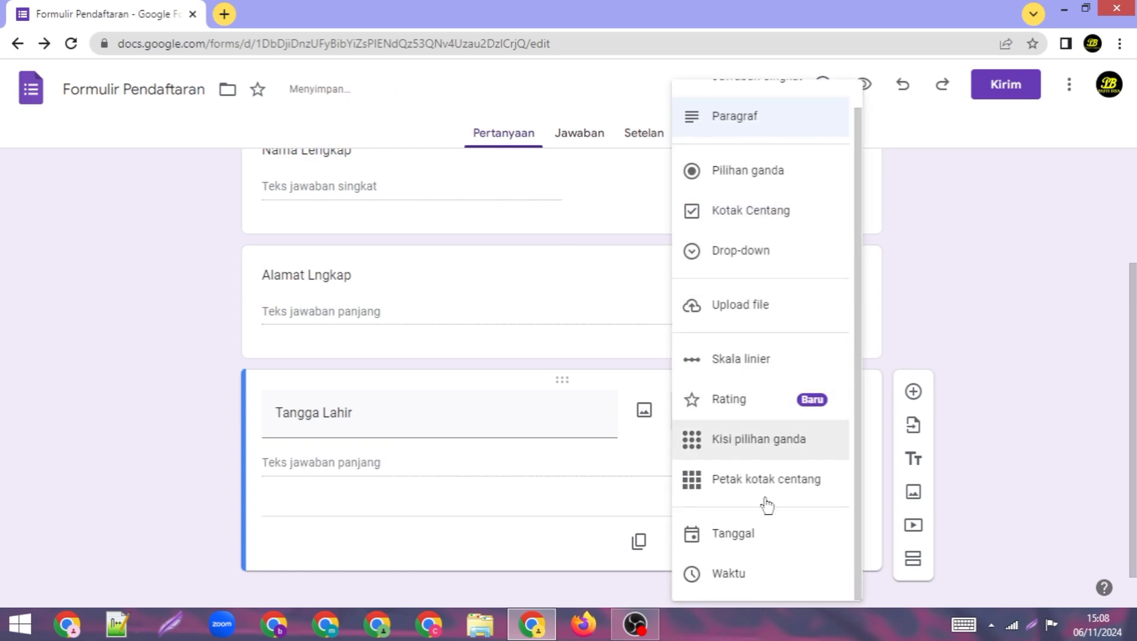
click(749, 546)
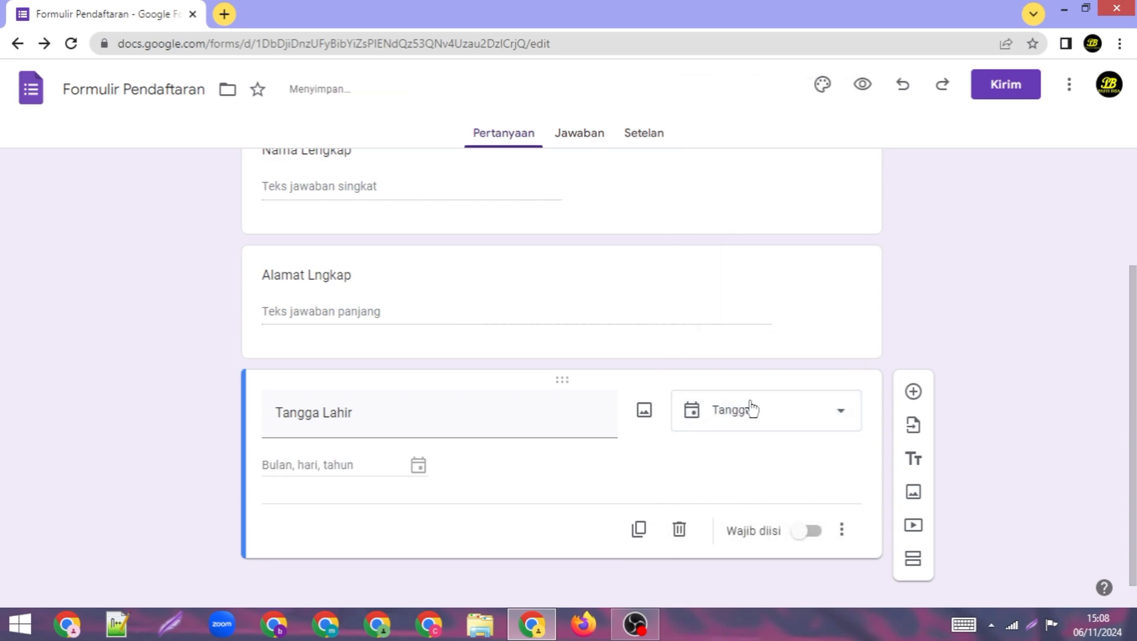
click(913, 391)
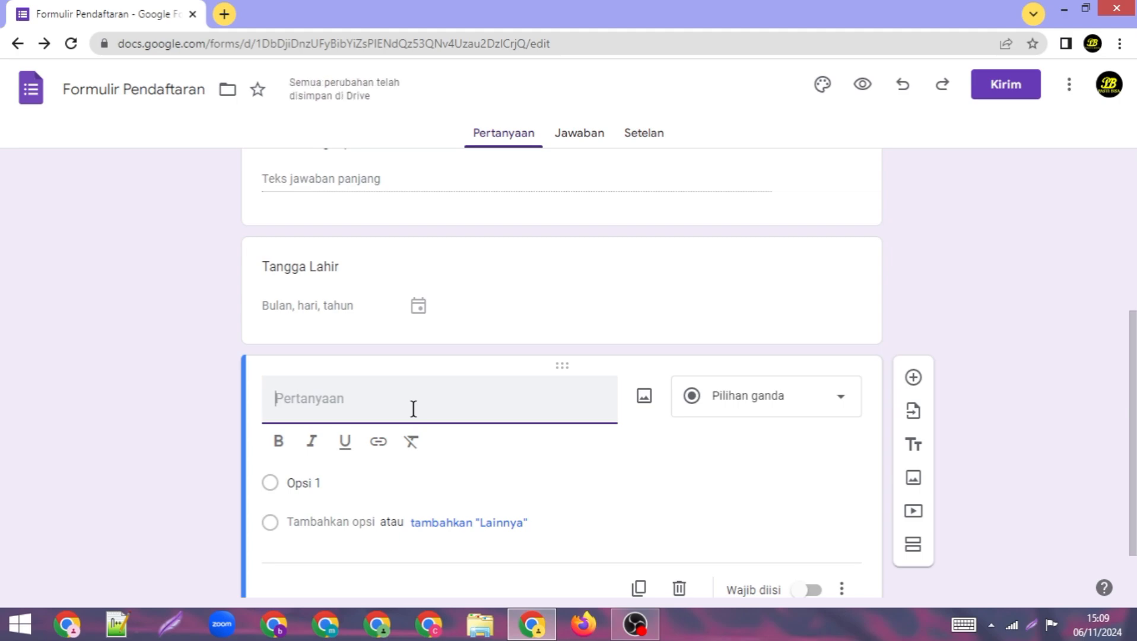
Step: Title the new question 'Asal RW' and make it Pilihan ganda (multiple choice)
text(Asa)
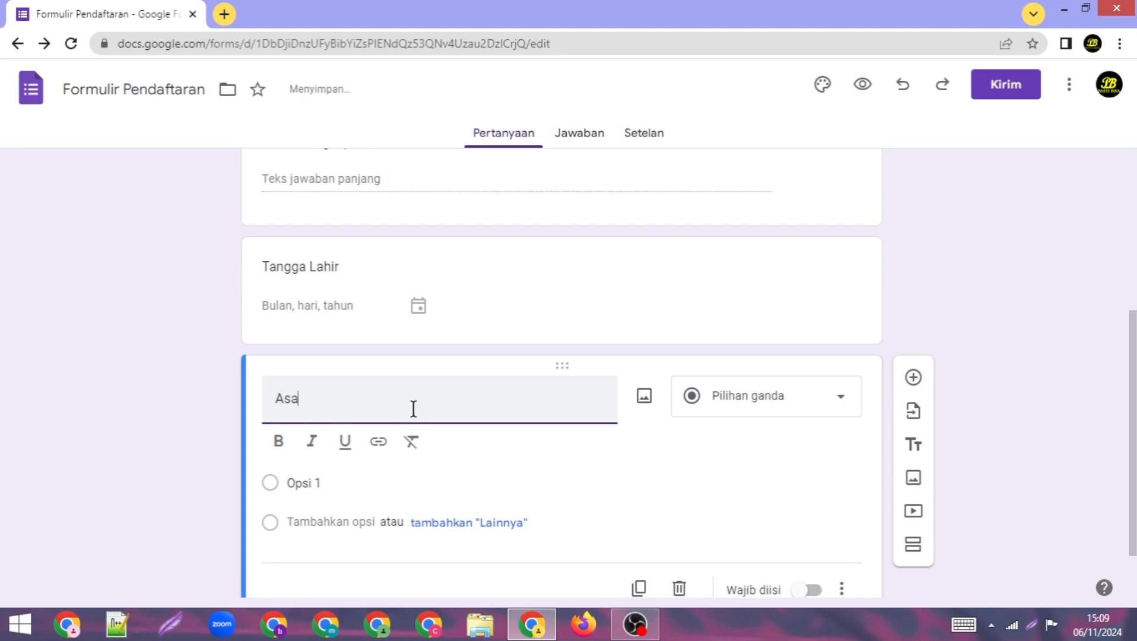
text(l )
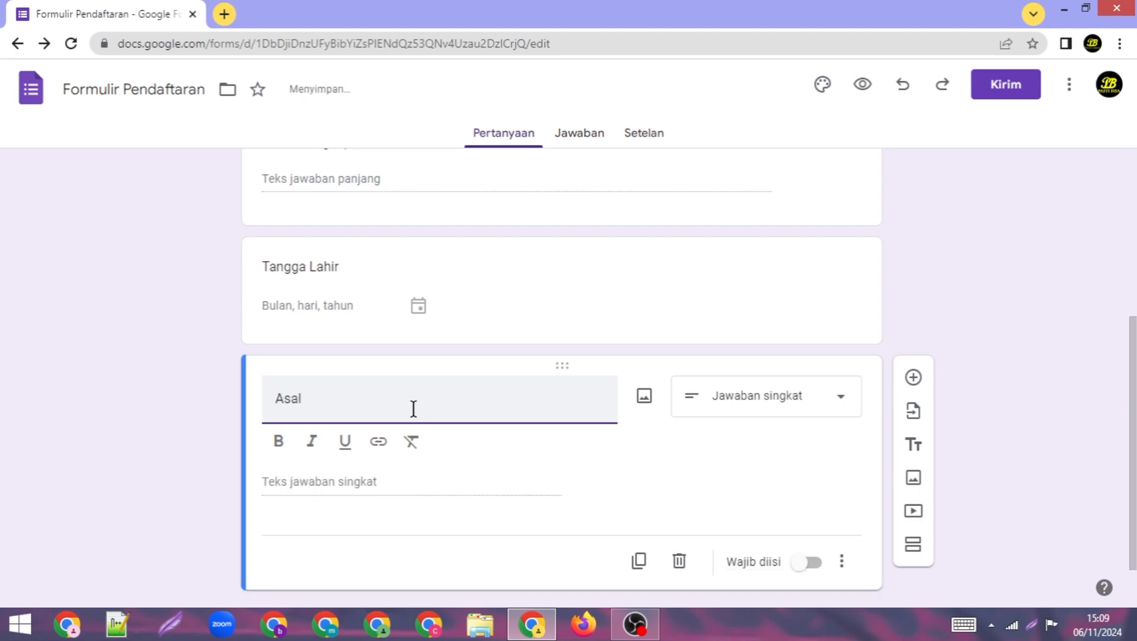
text(RW)
click(778, 401)
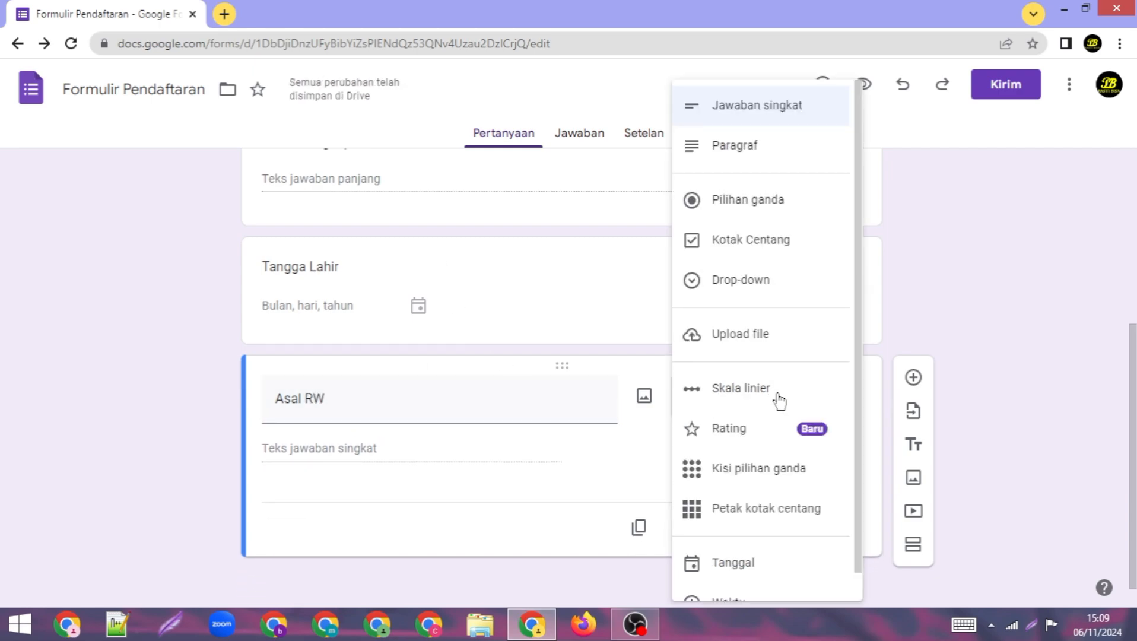
click(786, 208)
Step: Enter answer options Rw 1, RW 2, RW 3, RW 4 and a fifth option for Lainya
click(316, 449)
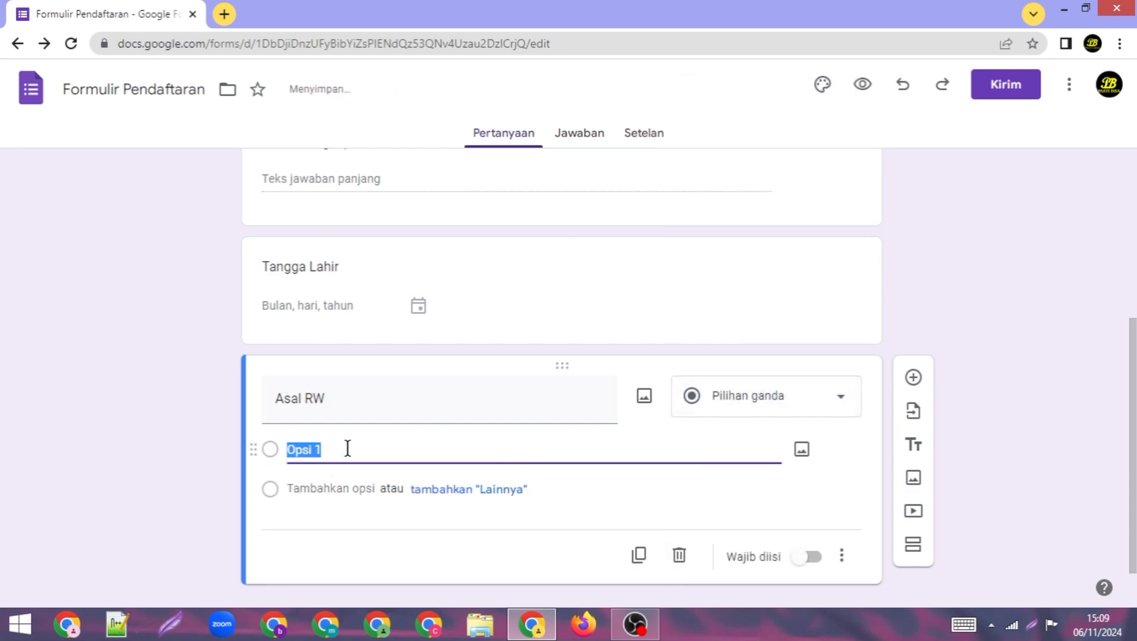
text(Rw)
key(Return)
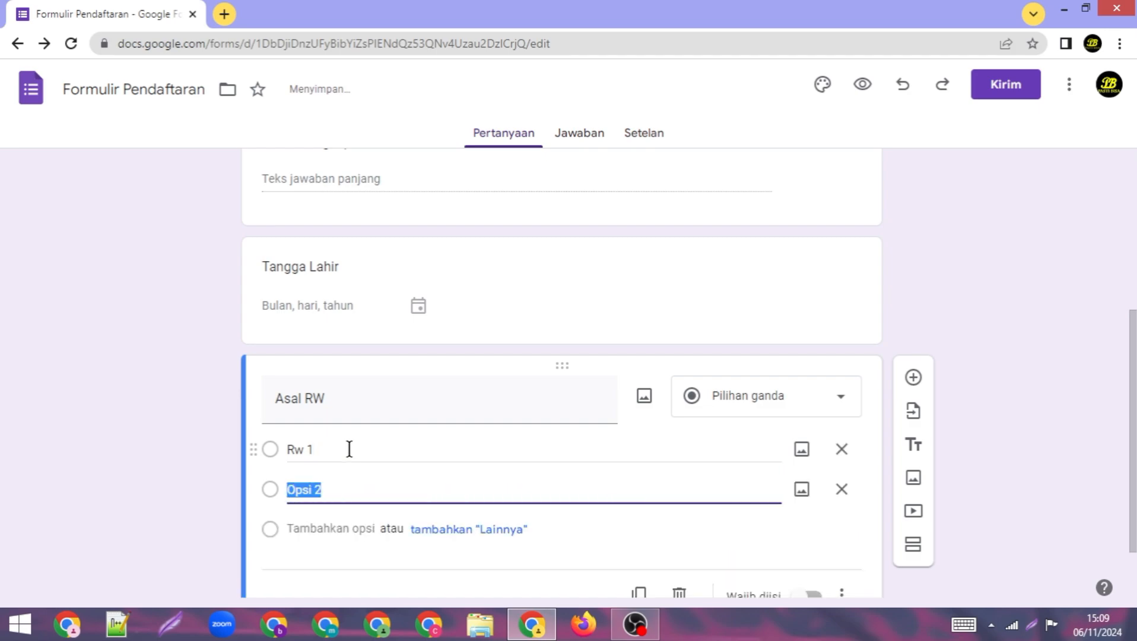
text(rw)
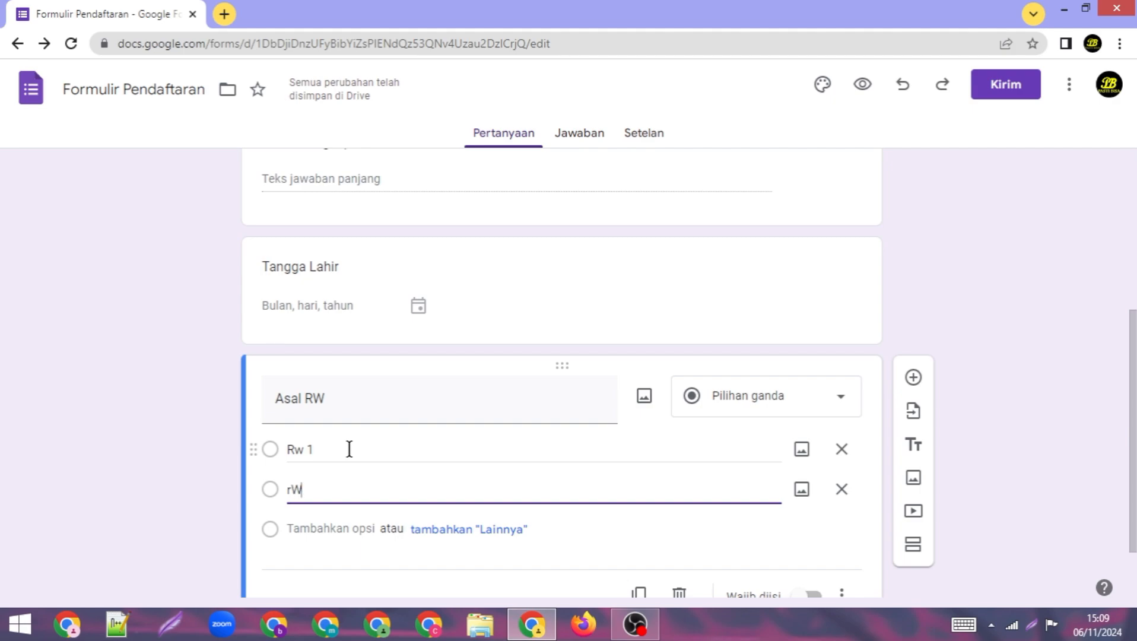
key(BackSpace)
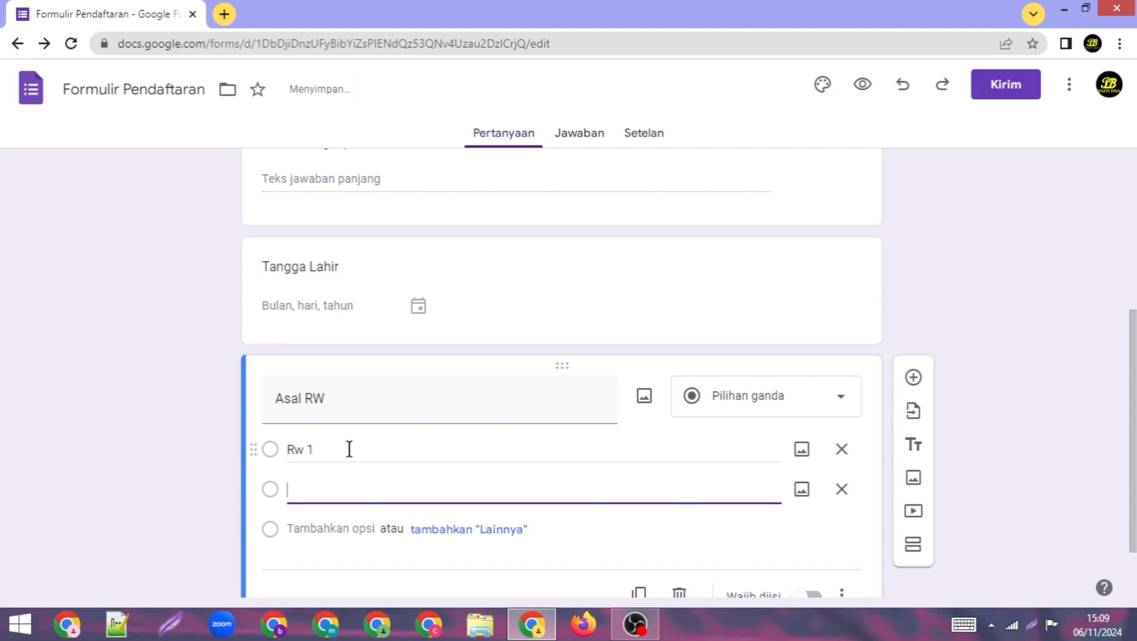
text(RW 2)
key(Return)
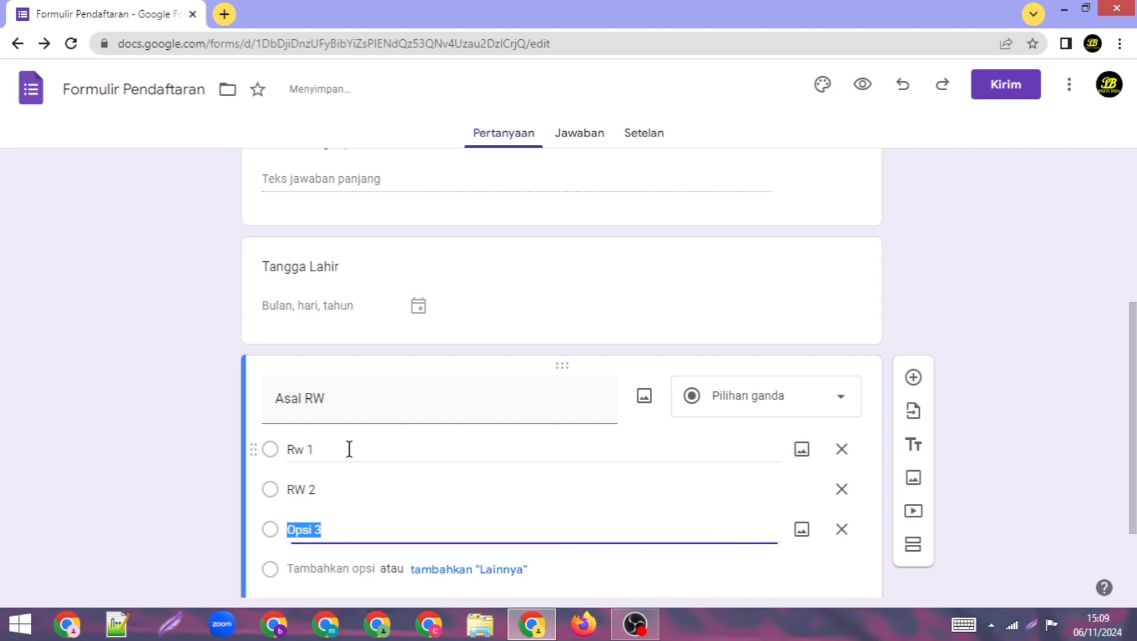
text(RW)
key(Return)
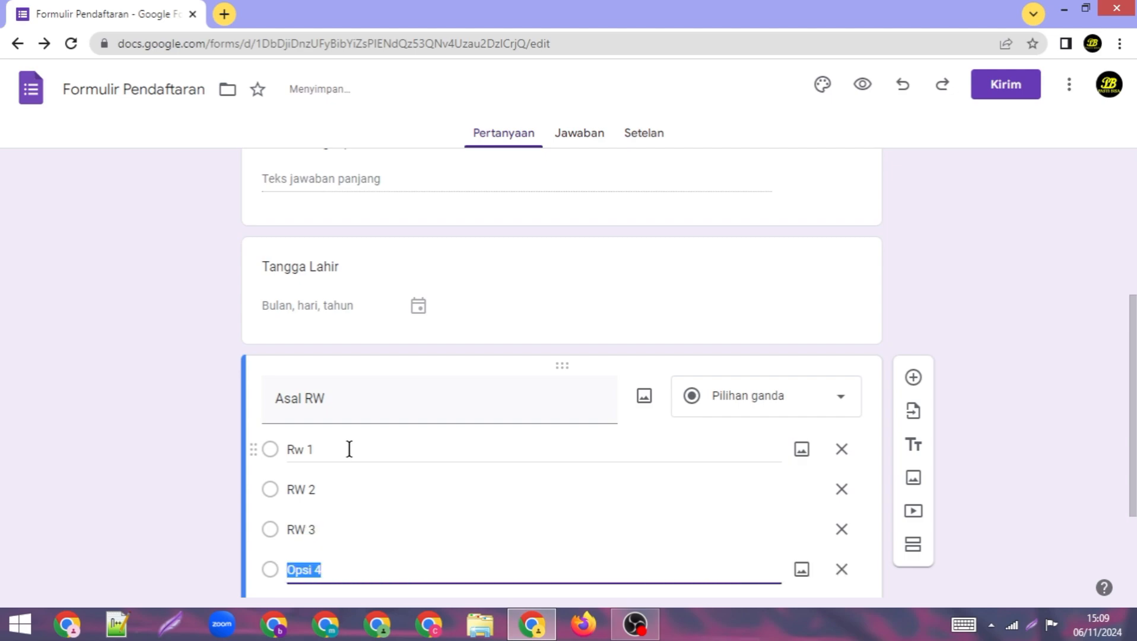
text(RW 4)
scroll(622, 403, down, 3)
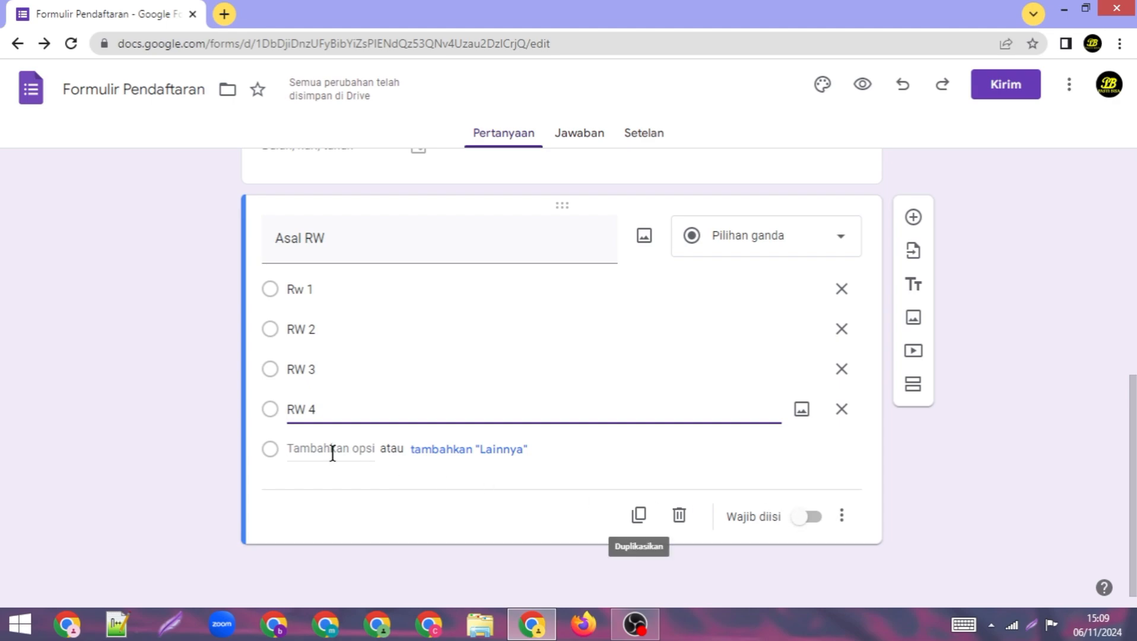
click(276, 453)
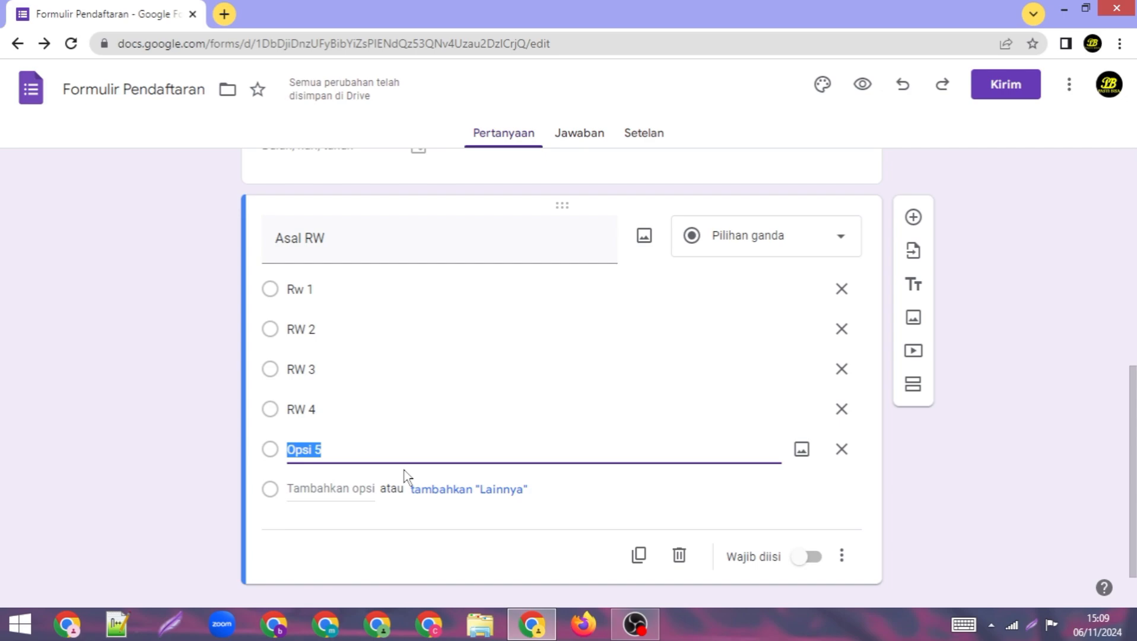
text(Laim)
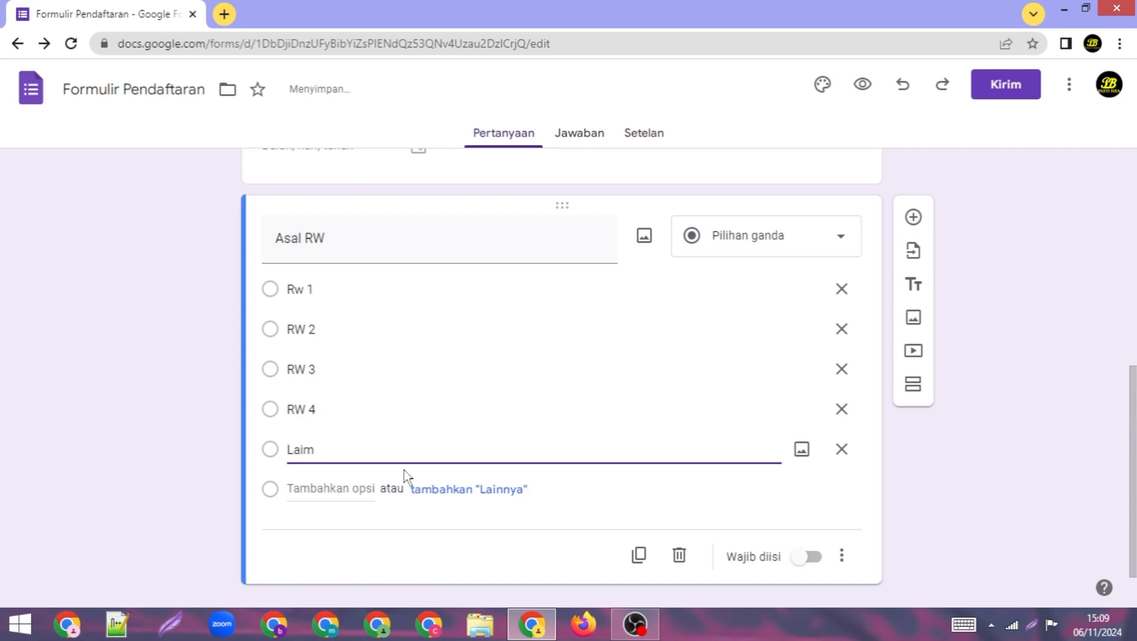
key(BackSpace)
text(nya)
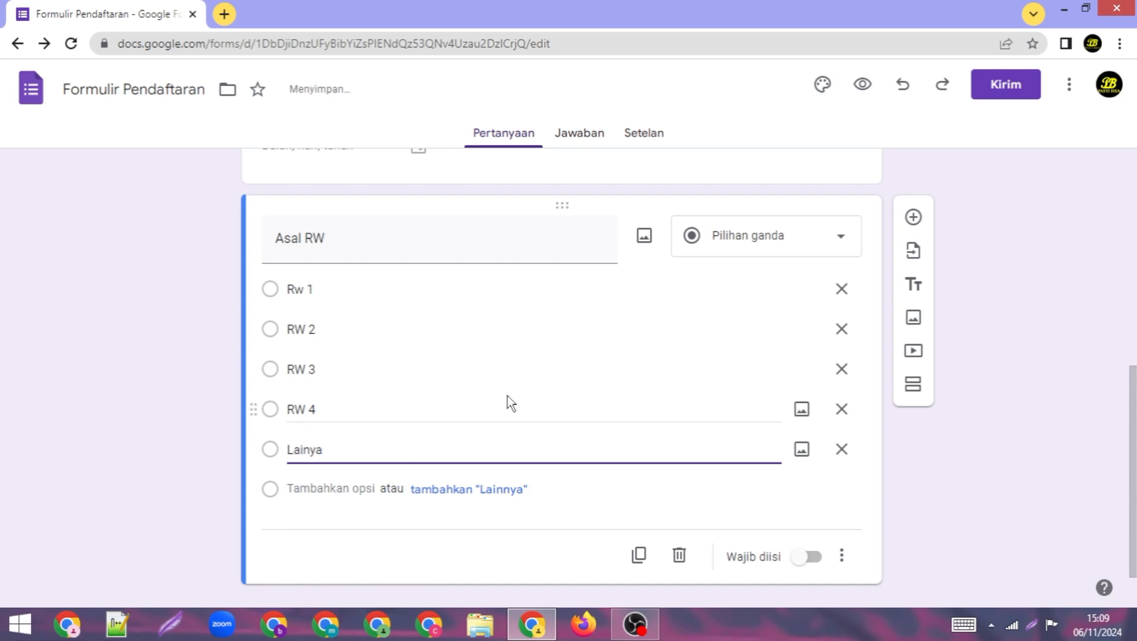
Step: Add a question 'Unggah Foto Pribadi' as a file-upload question and allow Drive uploads
click(913, 217)
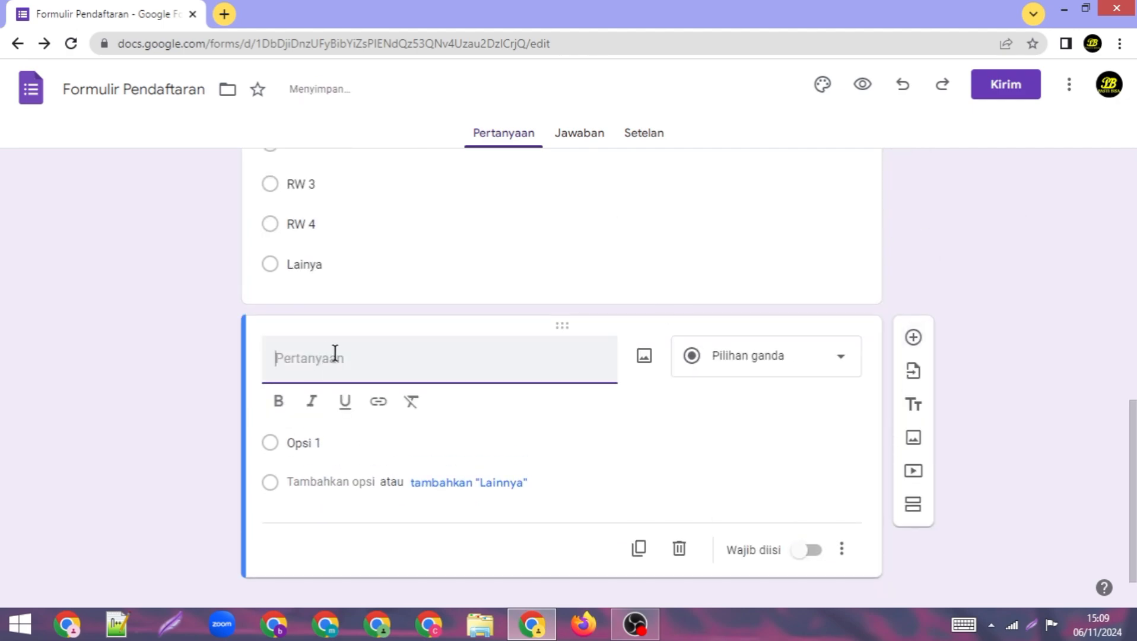
text(Ungg)
text(ah Foto Pribadi)
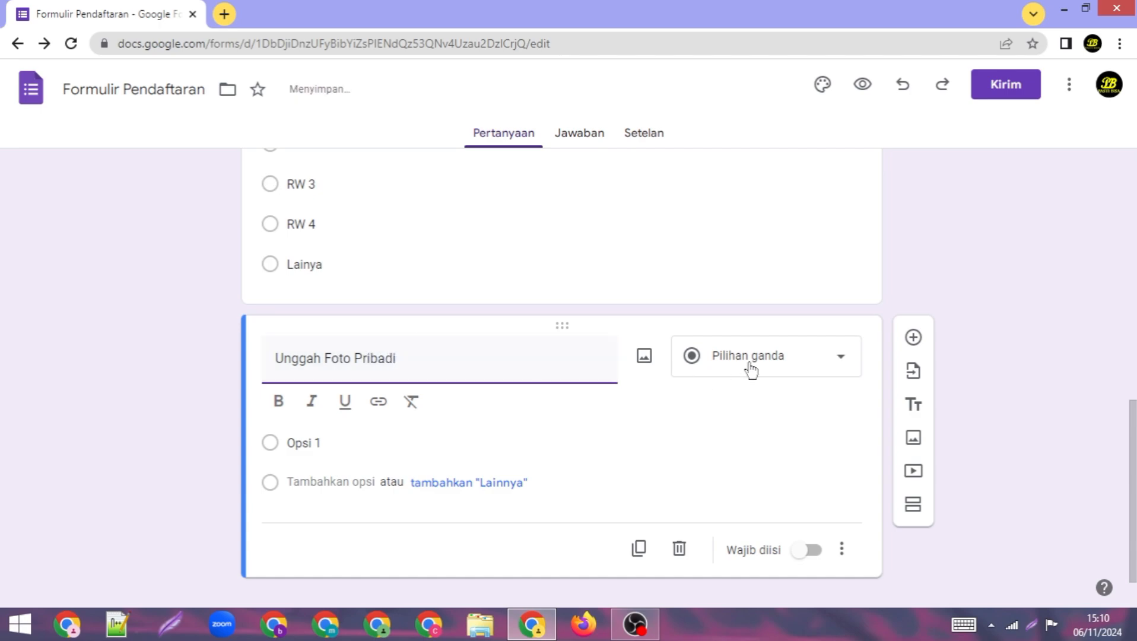
click(789, 372)
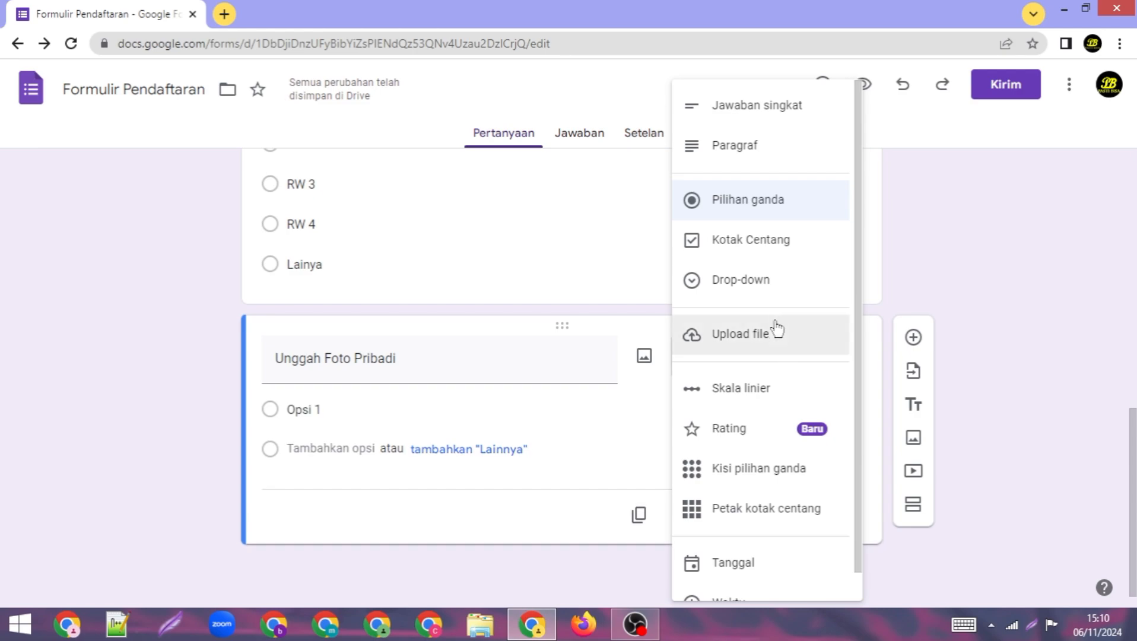
click(774, 338)
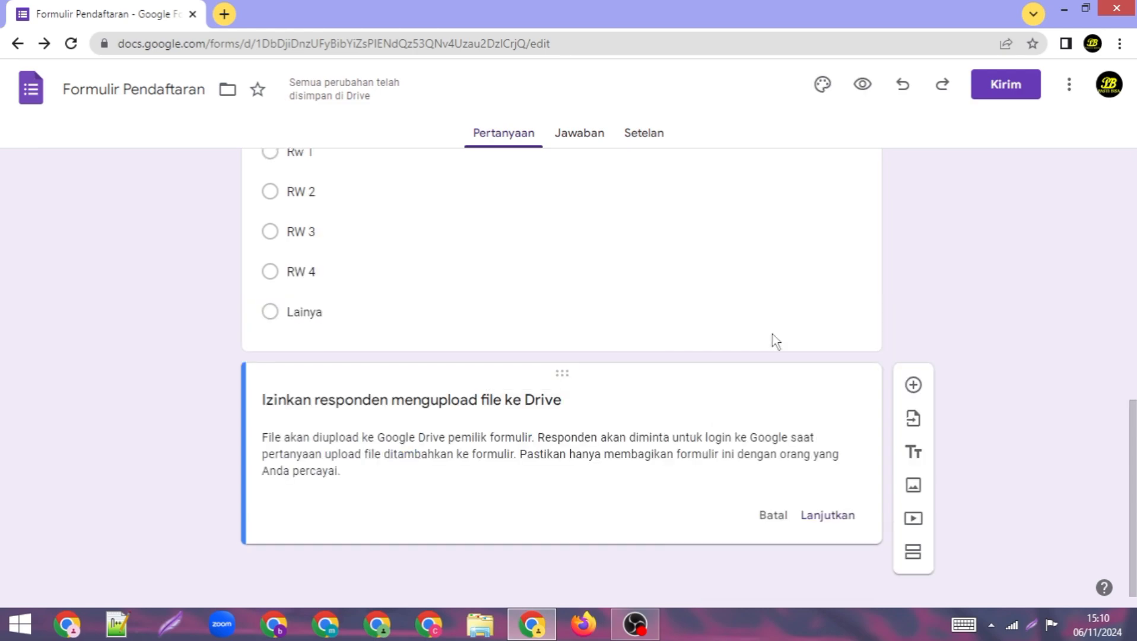
click(818, 517)
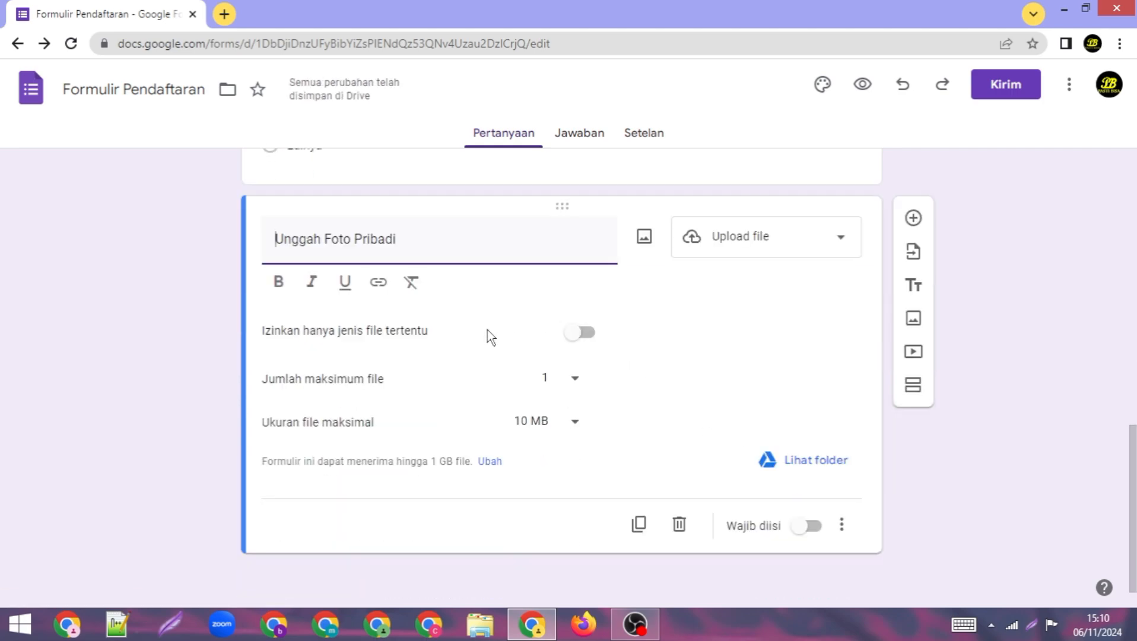
Step: Restrict uploads to Gambar and Foto file types with a maximum of 5 files
click(578, 334)
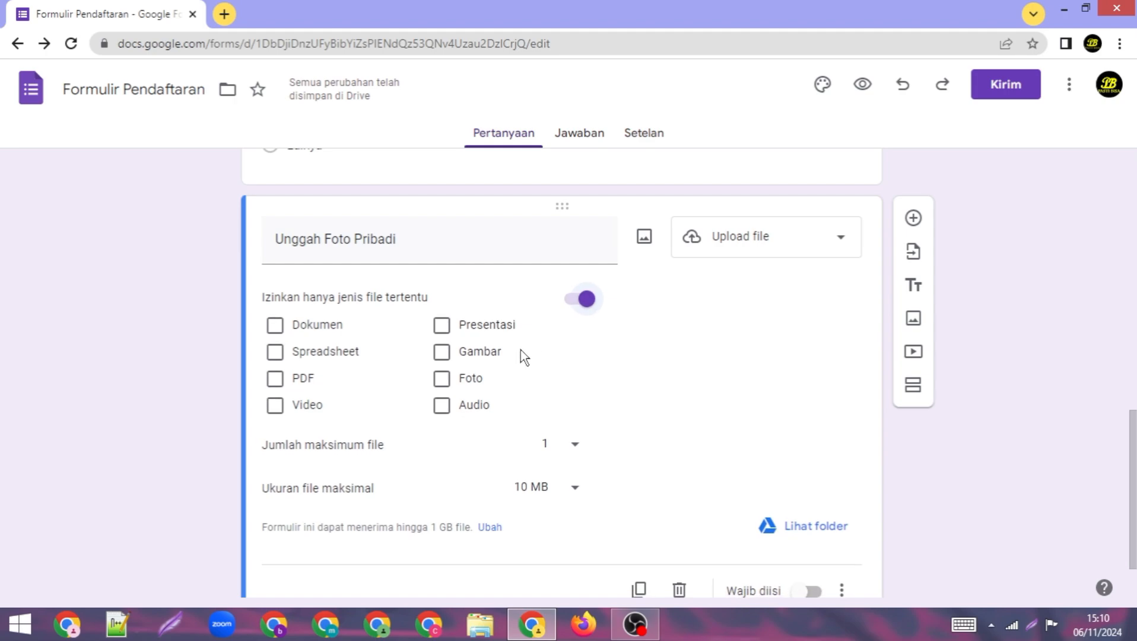
click(481, 355)
click(463, 377)
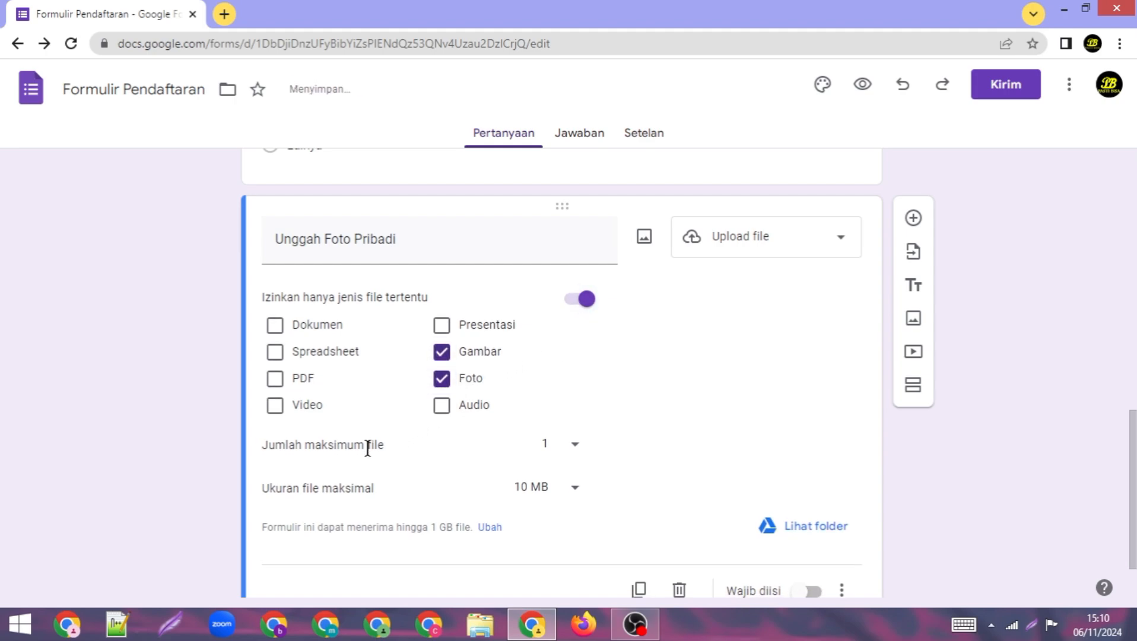
click(573, 446)
click(558, 492)
scroll(647, 442, down, 1)
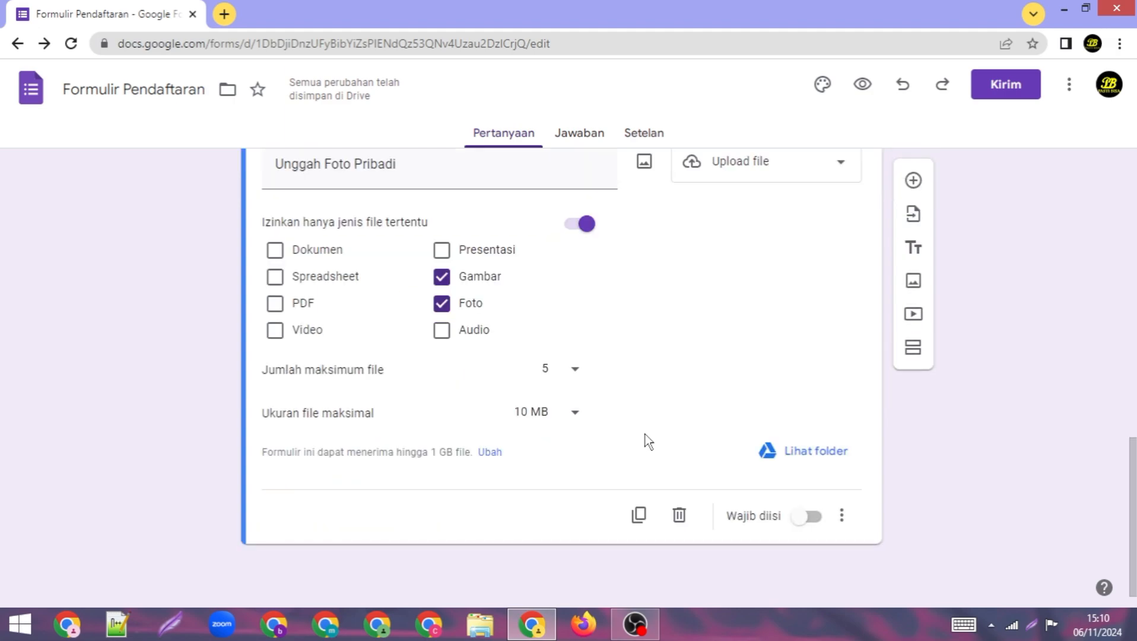
scroll(746, 367, up, 5)
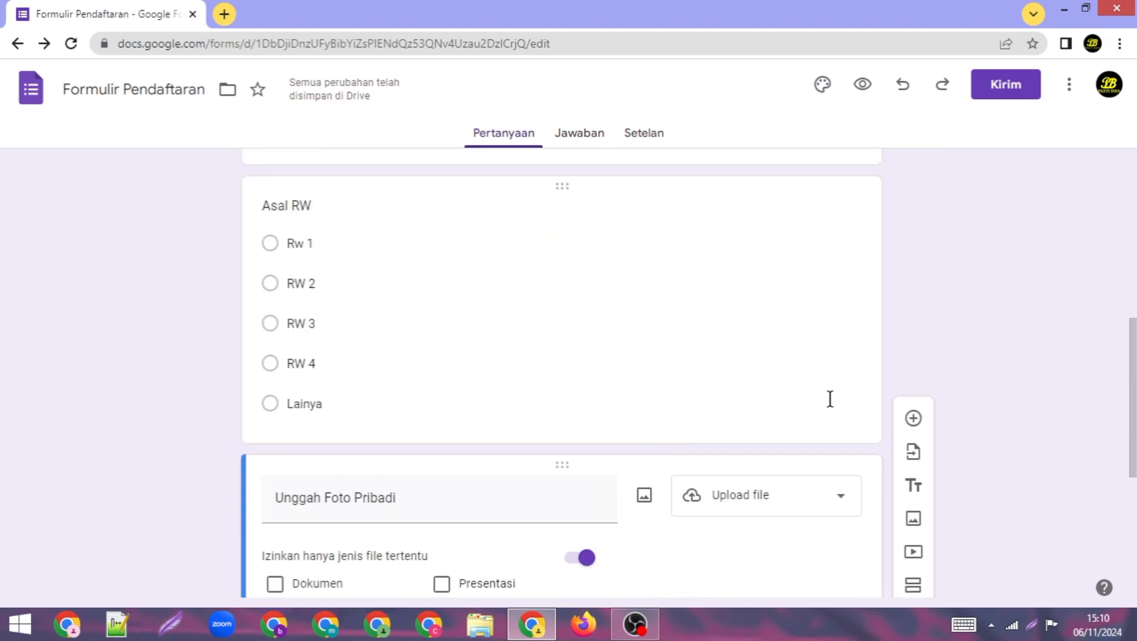
scroll(857, 401, down, 5)
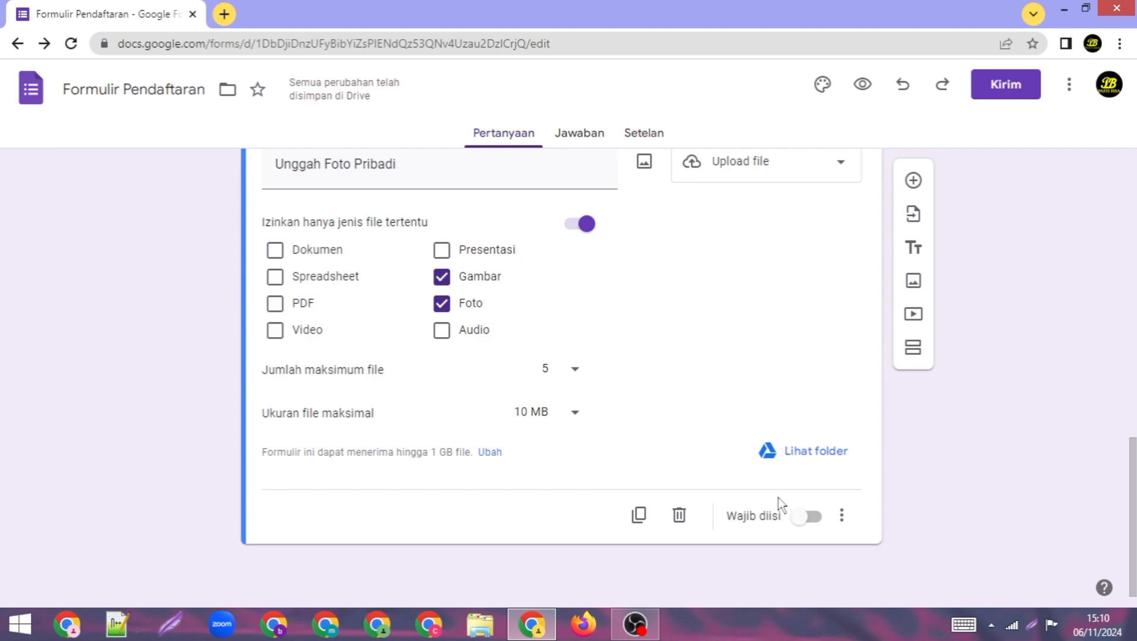
scroll(778, 499, up, 12)
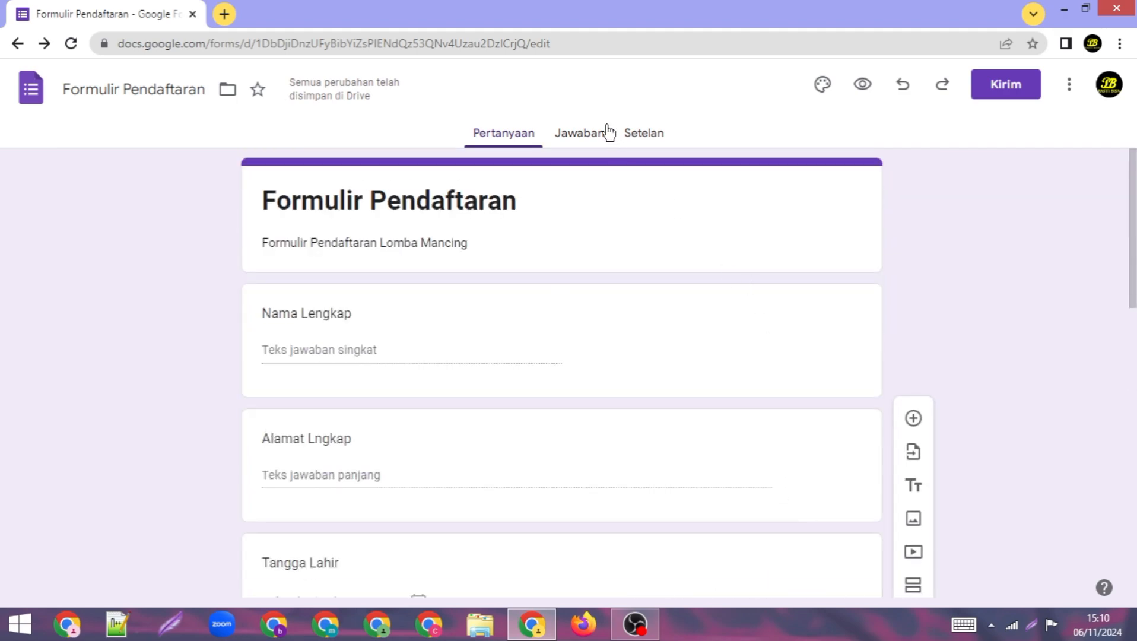
Step: Switch the form's theme colour from purple to teal in the theme panel
click(824, 86)
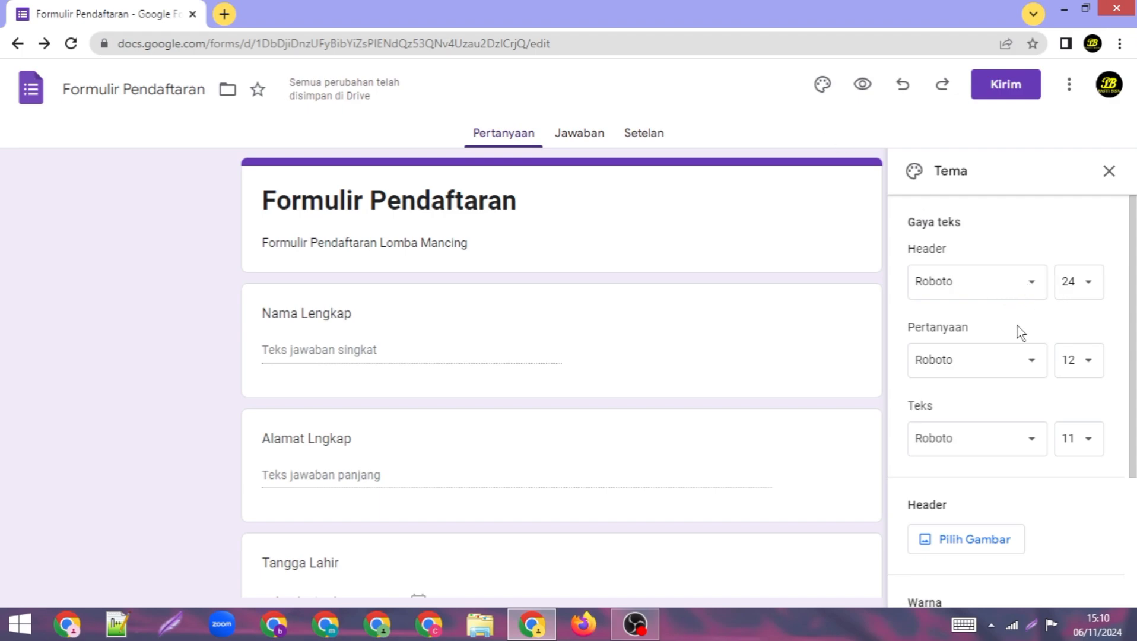
scroll(1002, 358, down, 2)
scroll(1002, 357, down, 2)
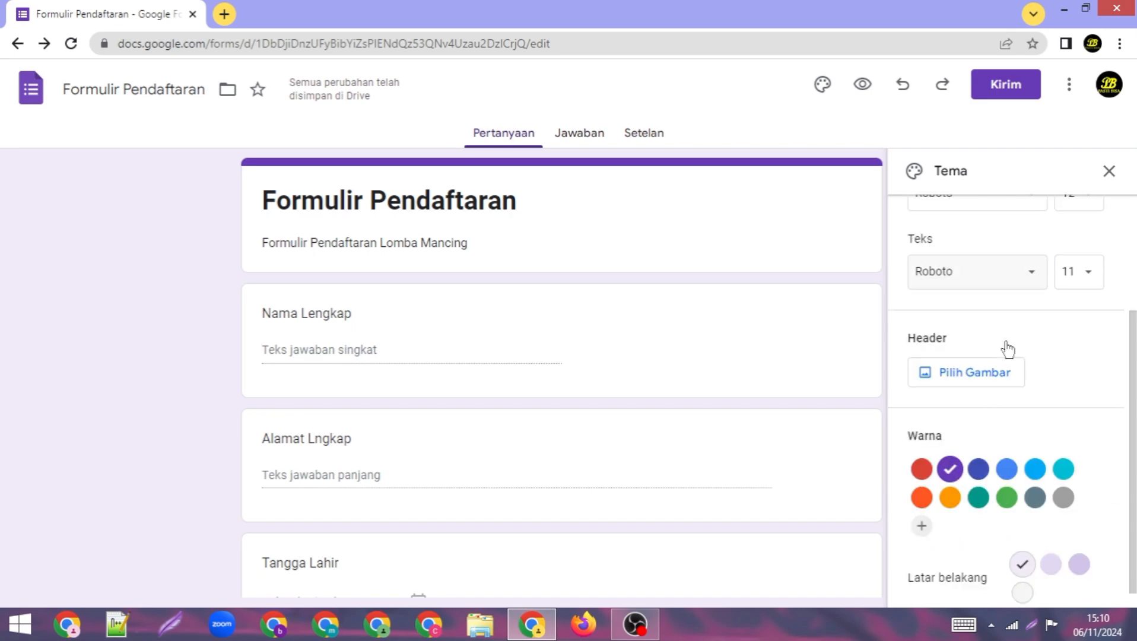
click(979, 483)
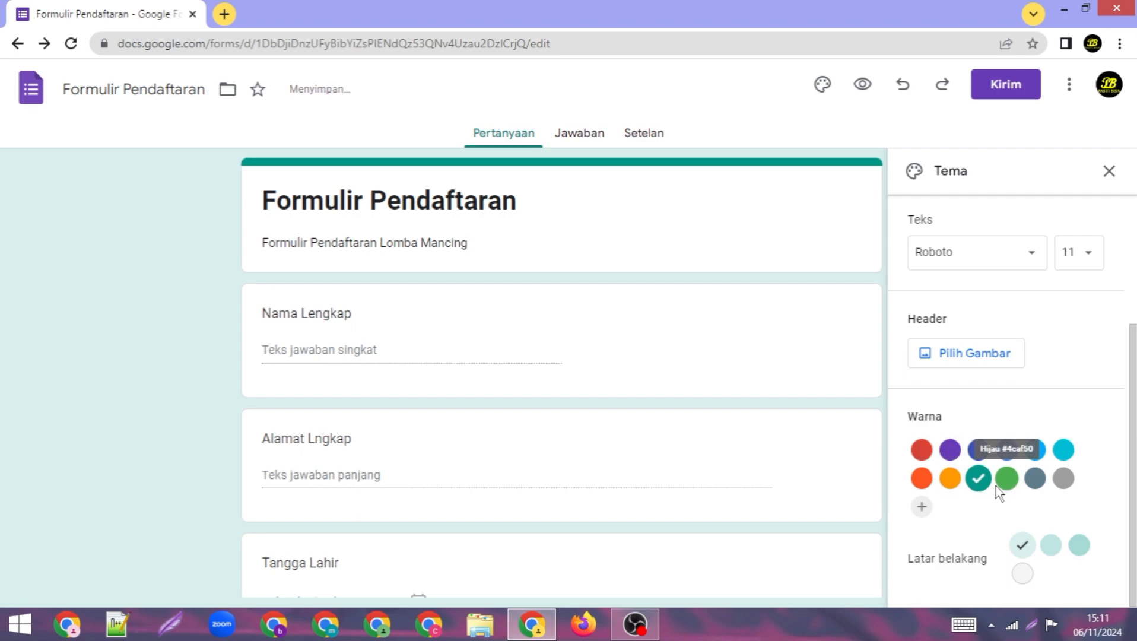
click(985, 354)
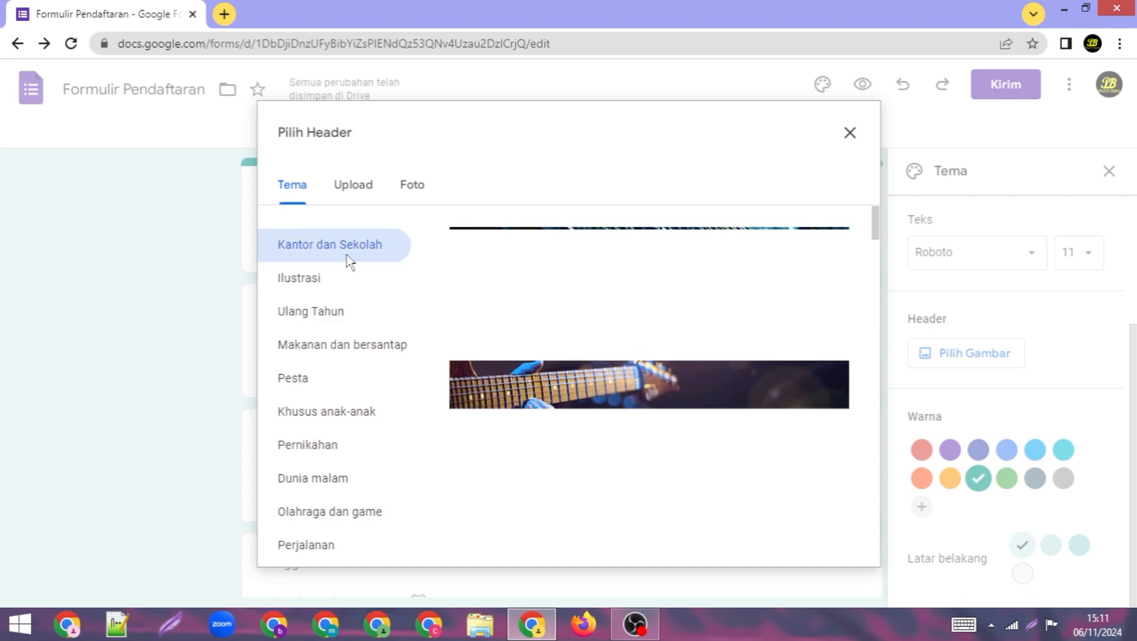
Step: Insert the fishing-boat image from the Olahraga dan game themes as the form header
scroll(609, 337, down, 8)
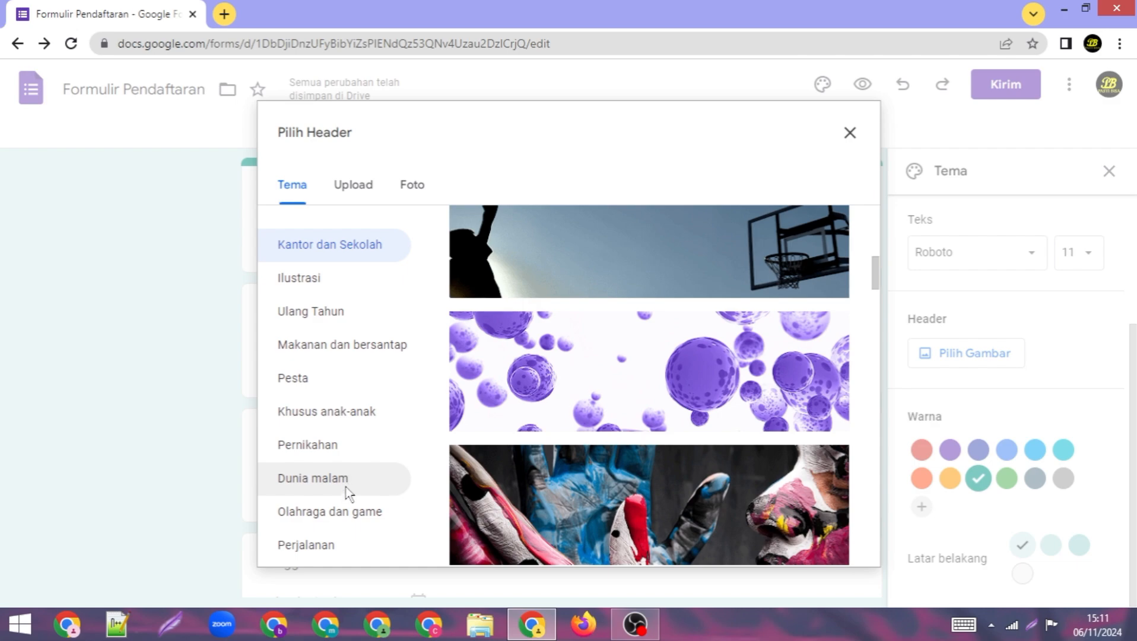
click(350, 512)
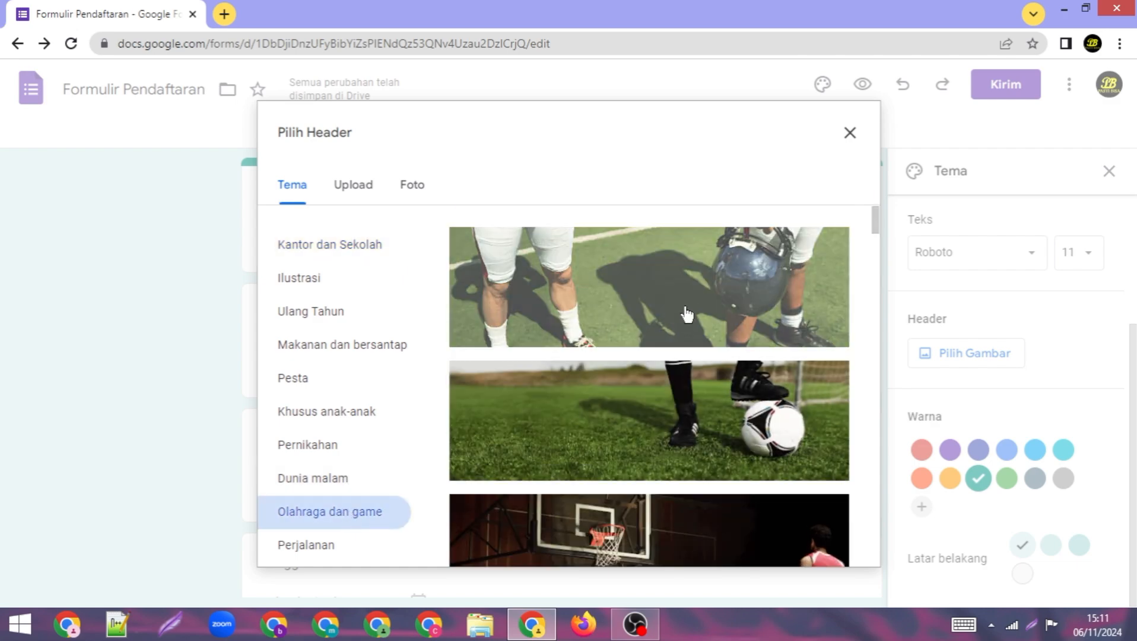
scroll(688, 318, down, 10)
scroll(698, 314, down, 10)
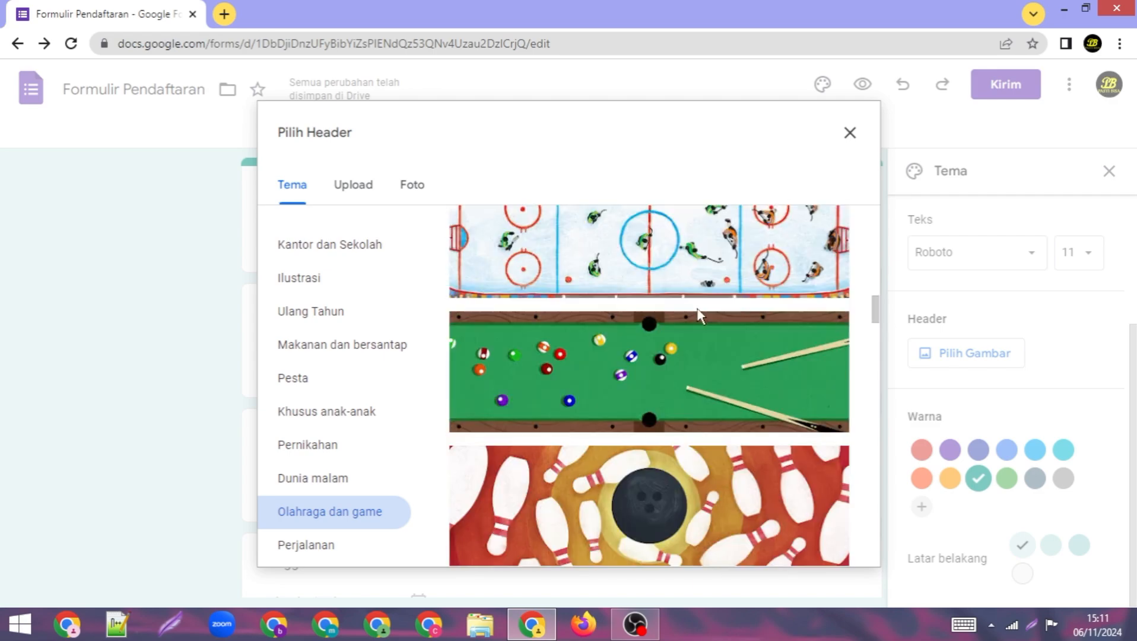
scroll(698, 315, down, 10)
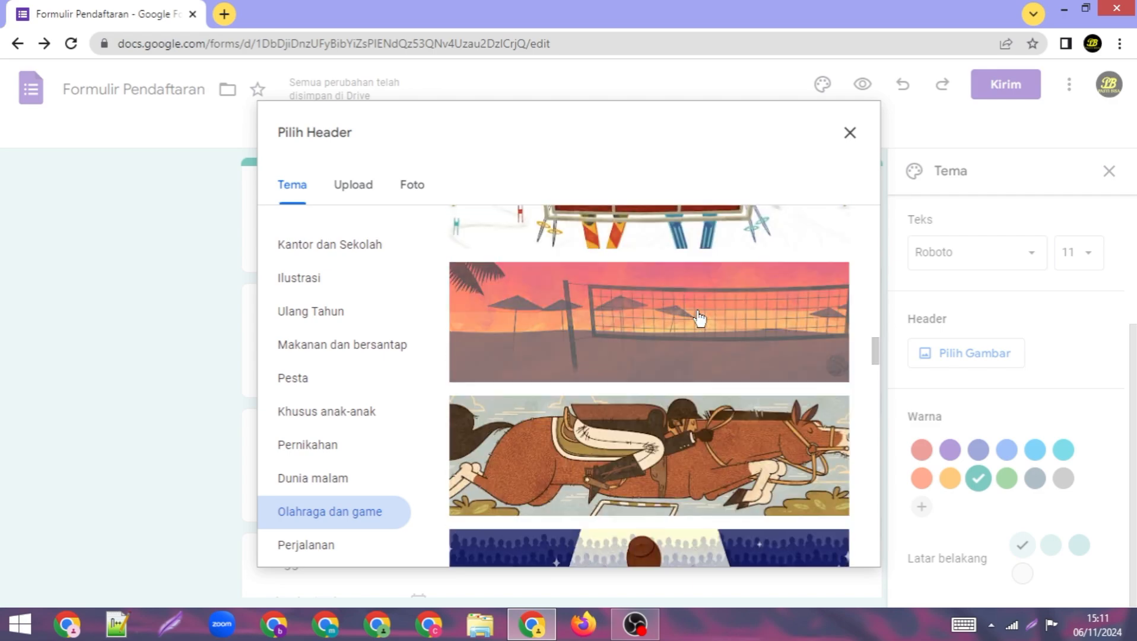
scroll(698, 315, down, 10)
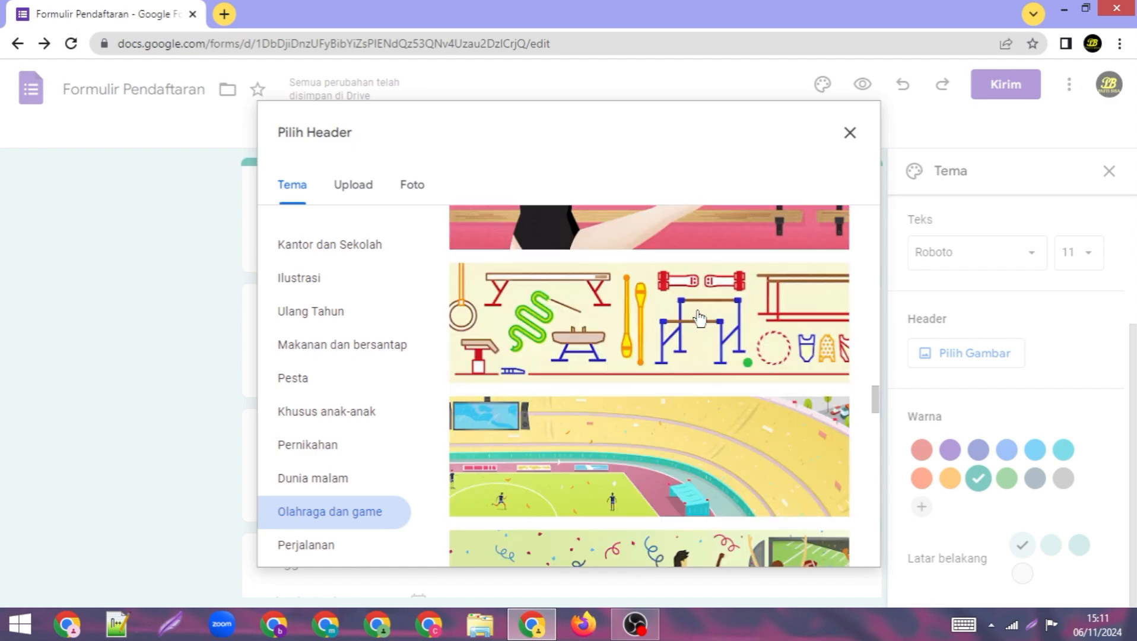
scroll(698, 314, down, 4)
click(754, 507)
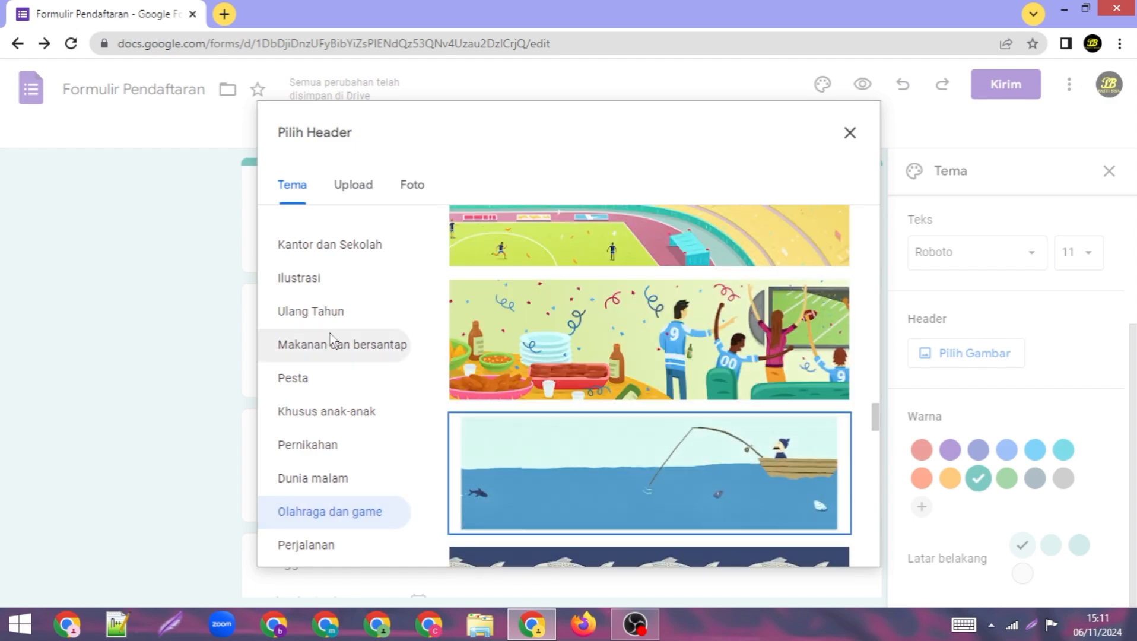
click(789, 539)
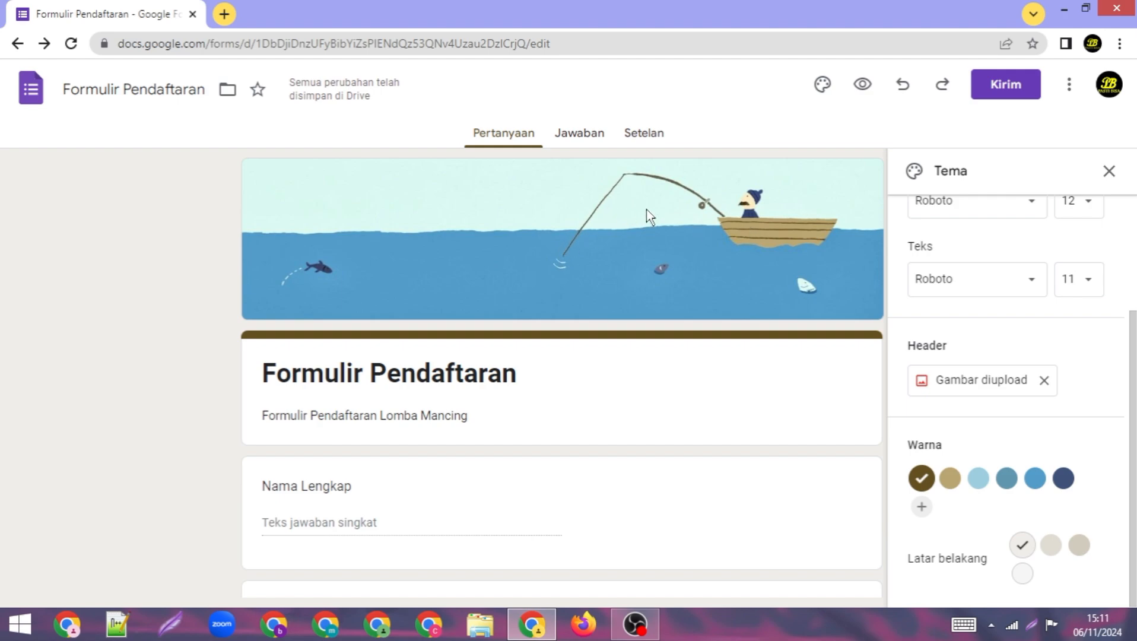
Step: In Setelan, toggle Izinkan pengeditan respons on and off, leaving response editing off
click(647, 135)
scroll(703, 230, down, 2)
scroll(702, 224, down, 1)
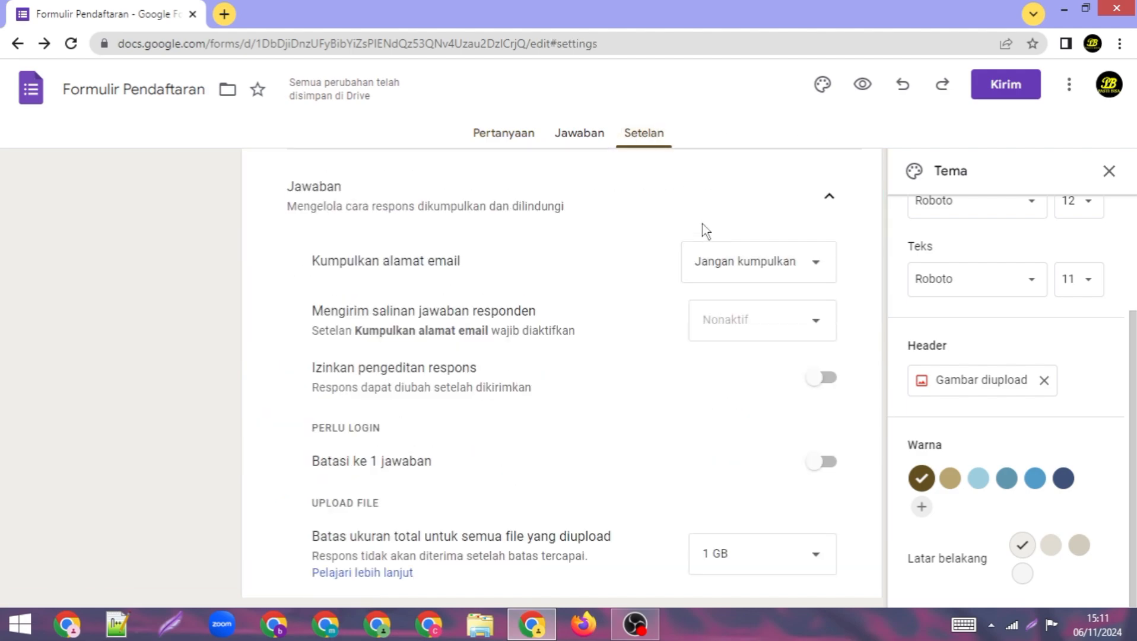
scroll(702, 224, up, 2)
scroll(694, 221, down, 3)
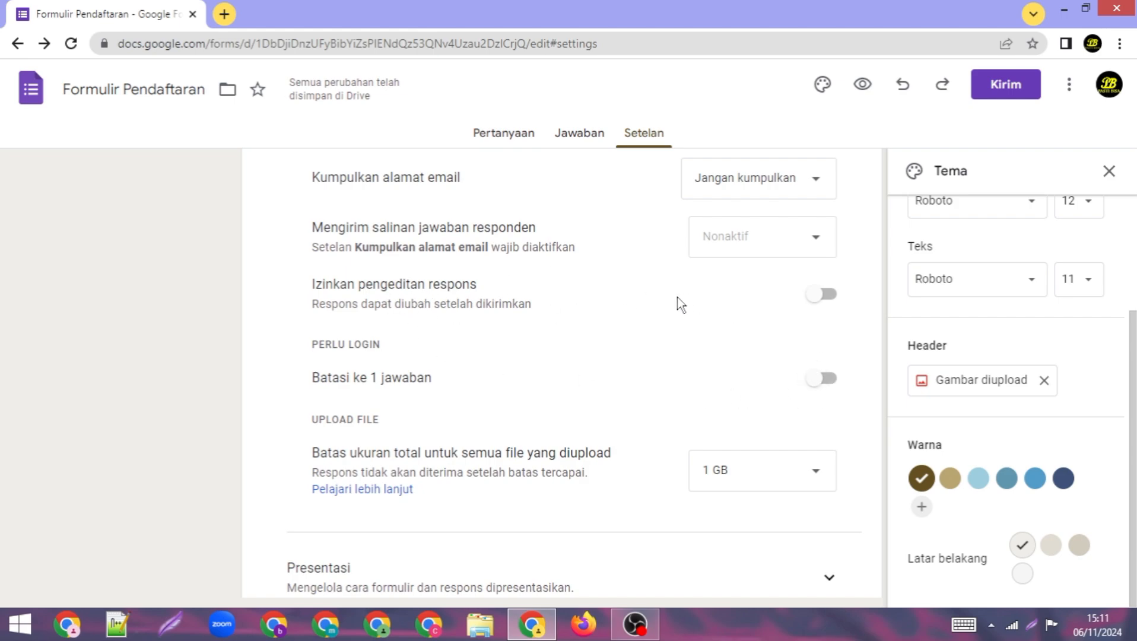
click(823, 300)
click(822, 303)
click(822, 305)
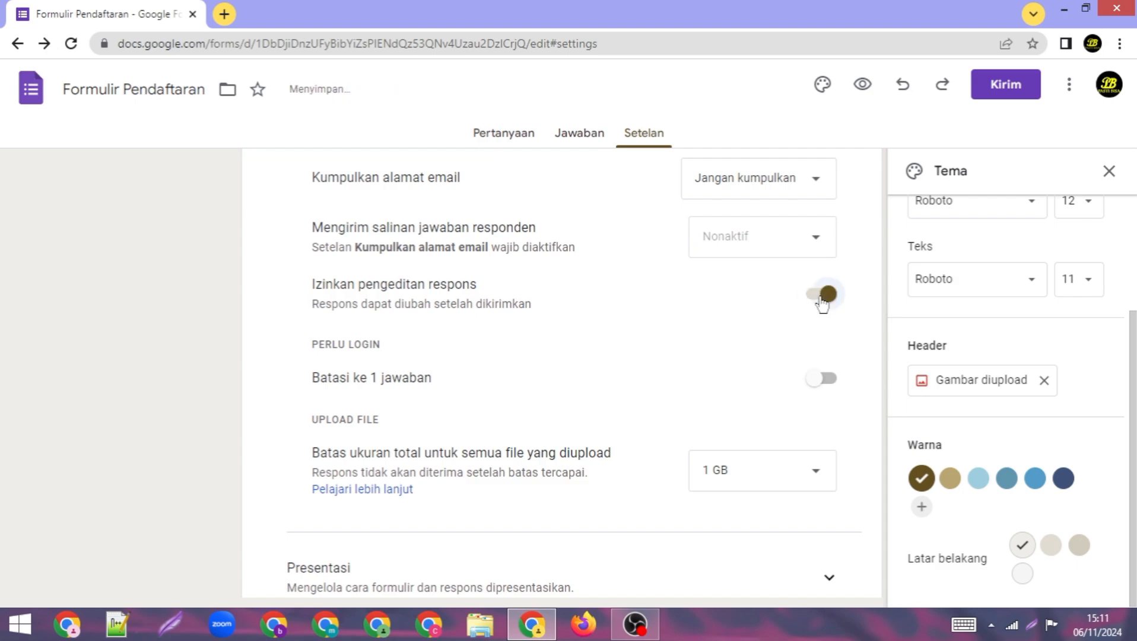
click(821, 304)
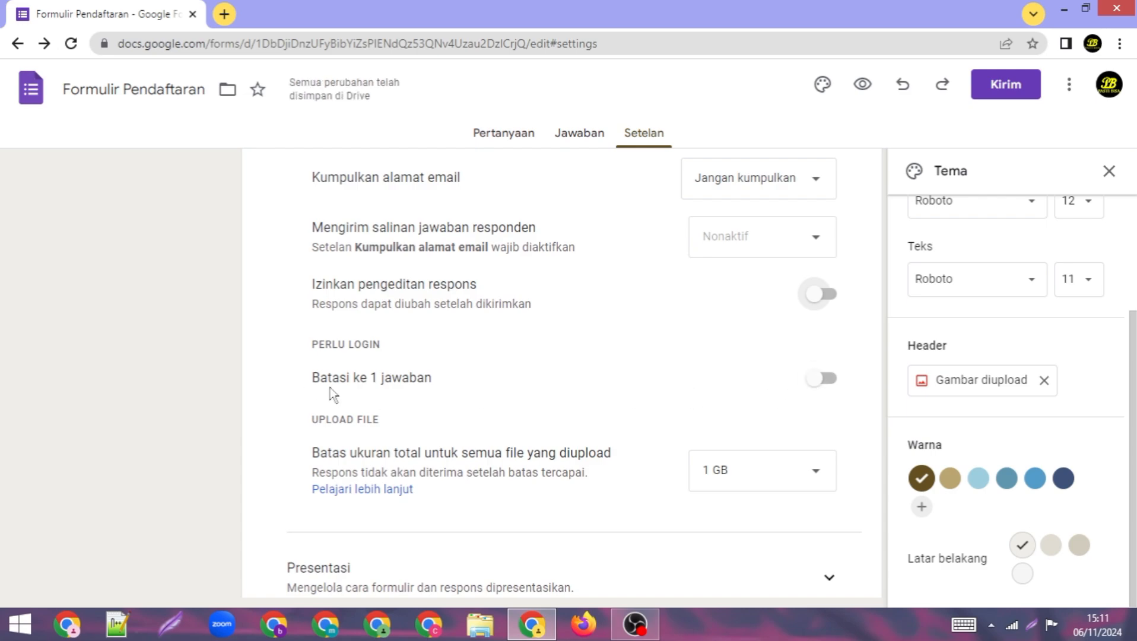
Step: Toggle Batasi ke 1 jawaban on and back off, leaving no one-response limit
click(831, 389)
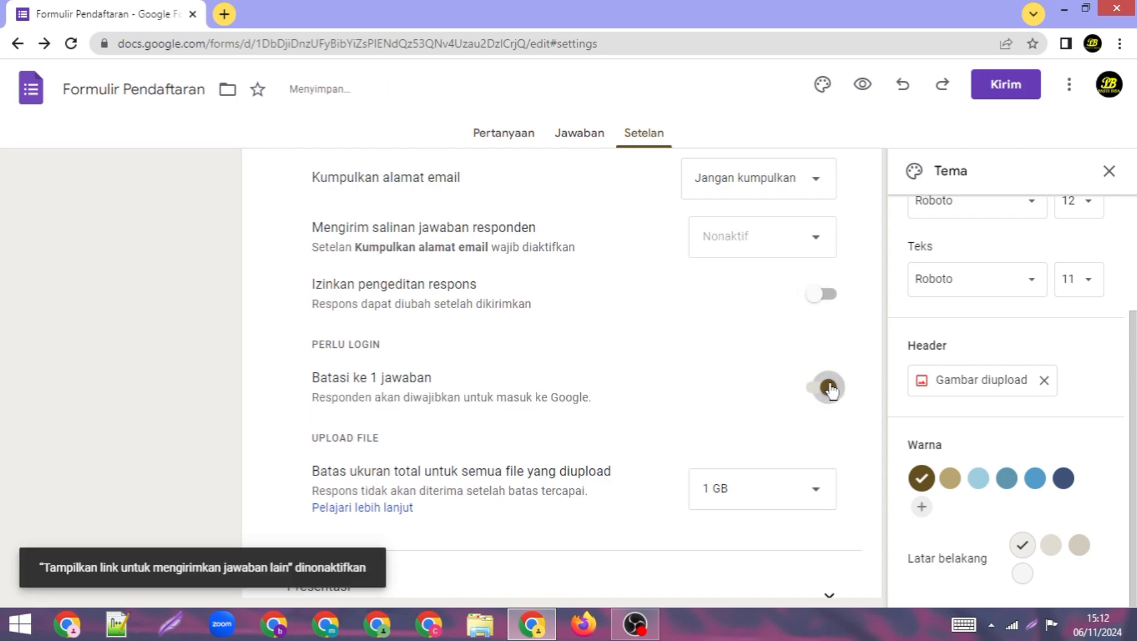
click(831, 389)
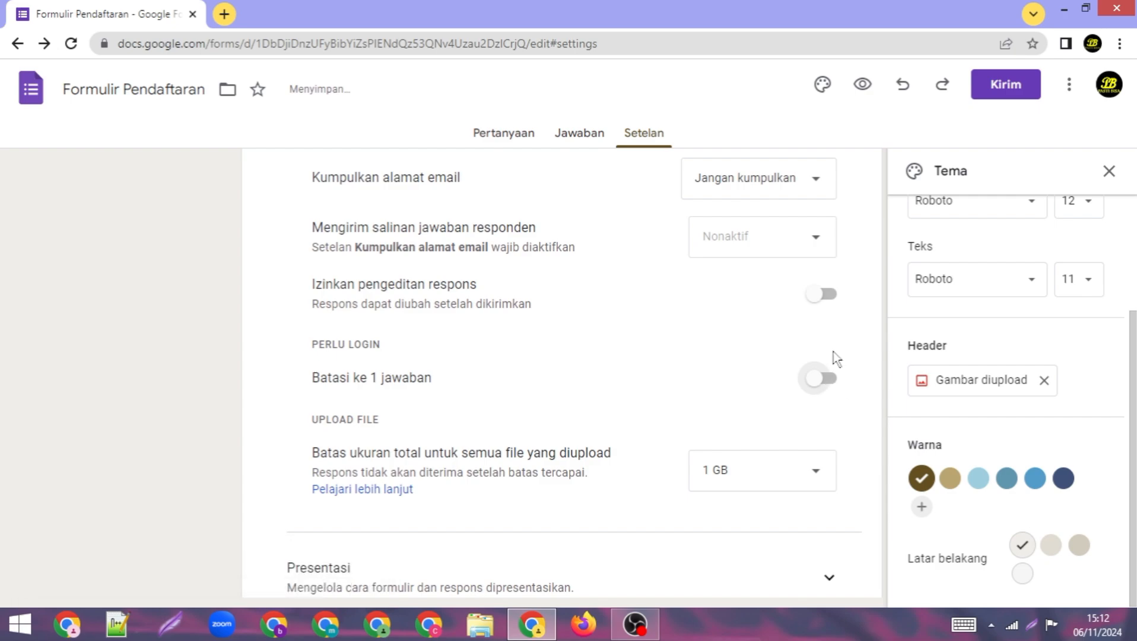
scroll(849, 350, up, 4)
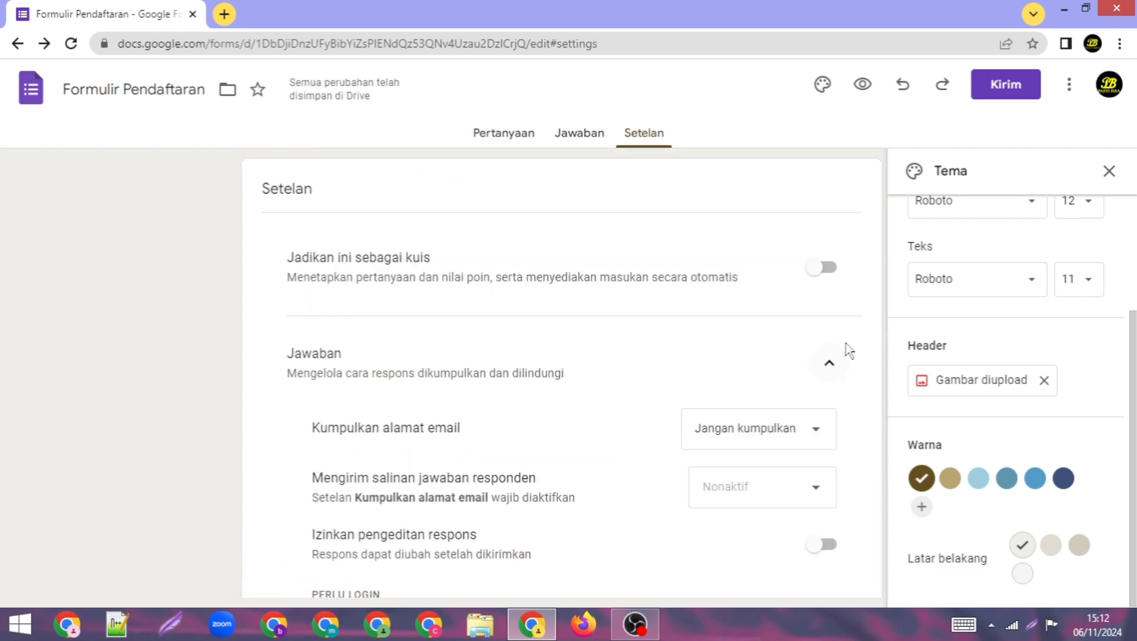
click(863, 85)
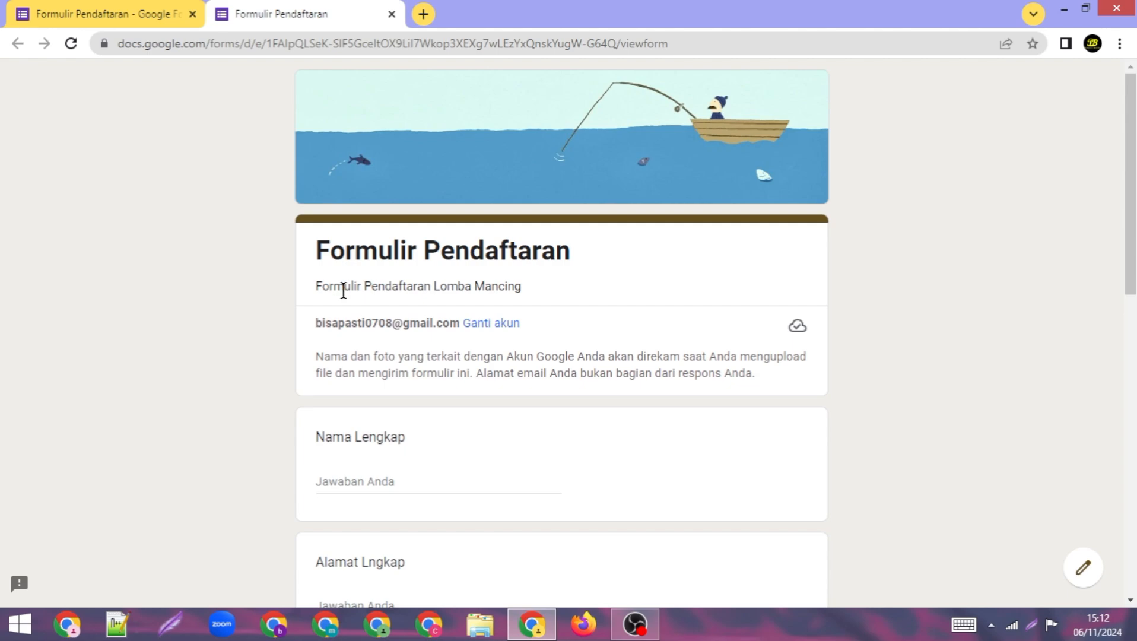
scroll(1134, 327, down, 5)
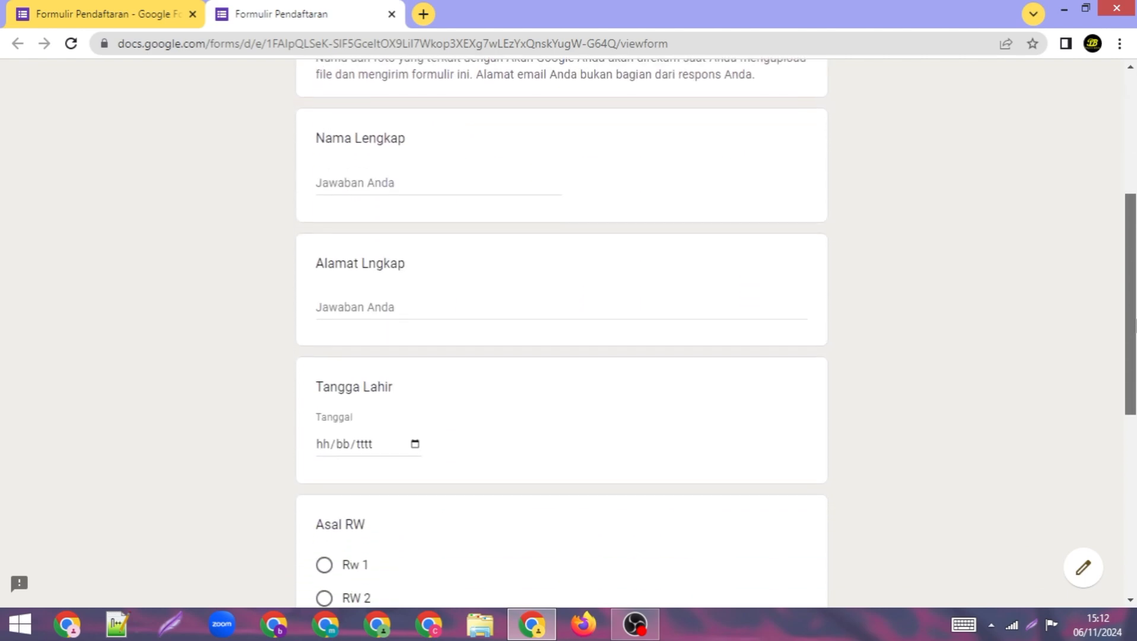
drag(1135, 320, 1135, 296)
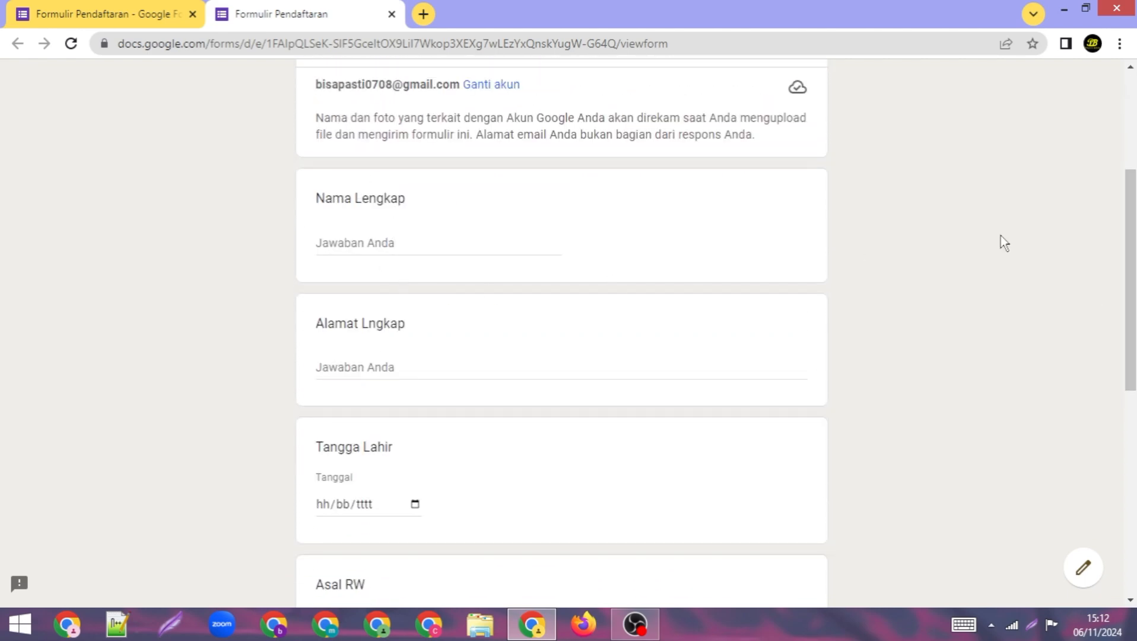
scroll(355, 244, down, 2)
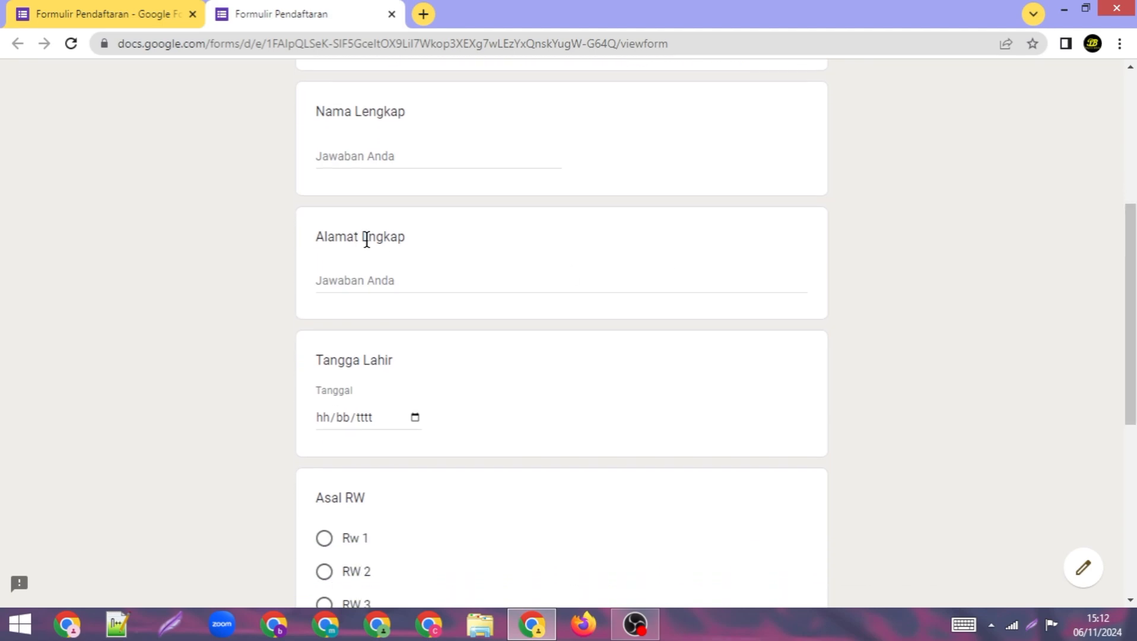
scroll(1133, 356, down, 4)
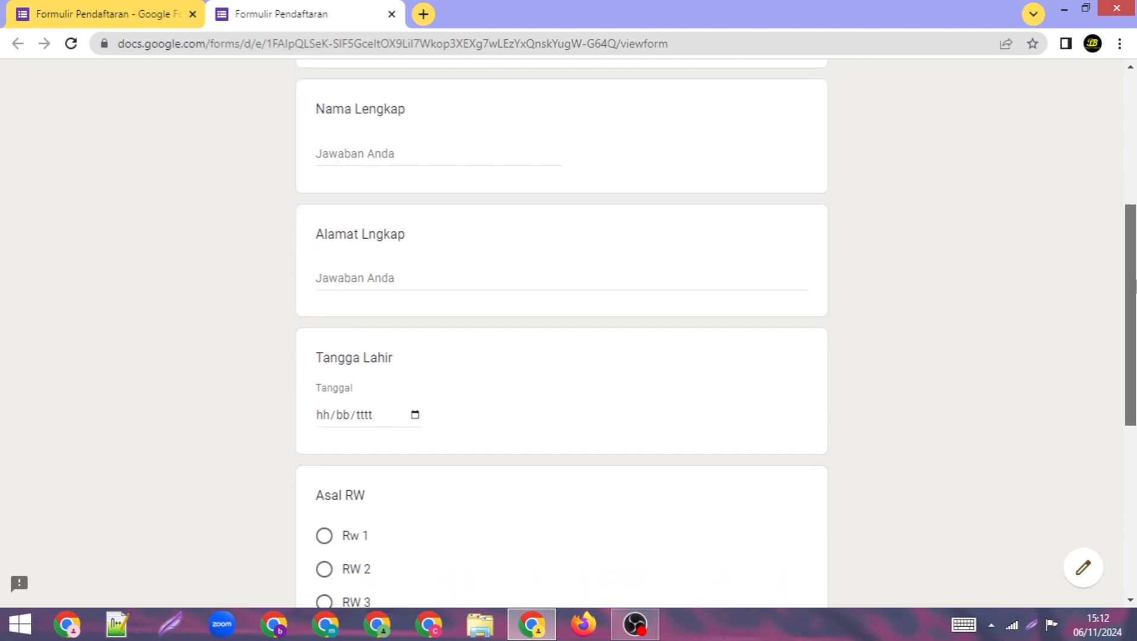
drag(1135, 361, 865, 153)
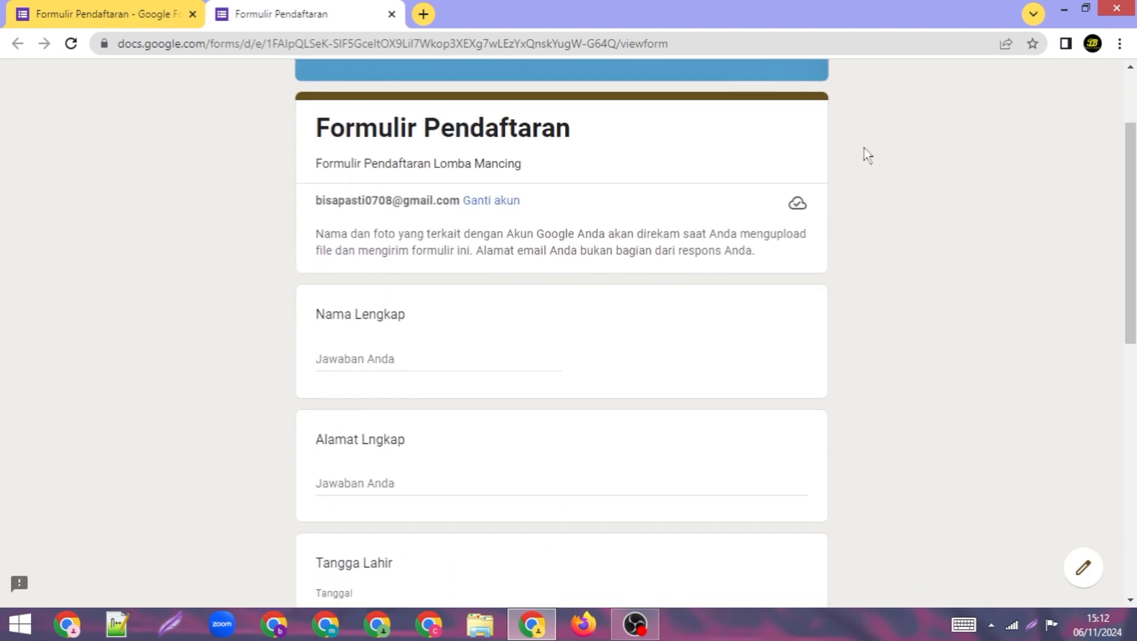
click(391, 14)
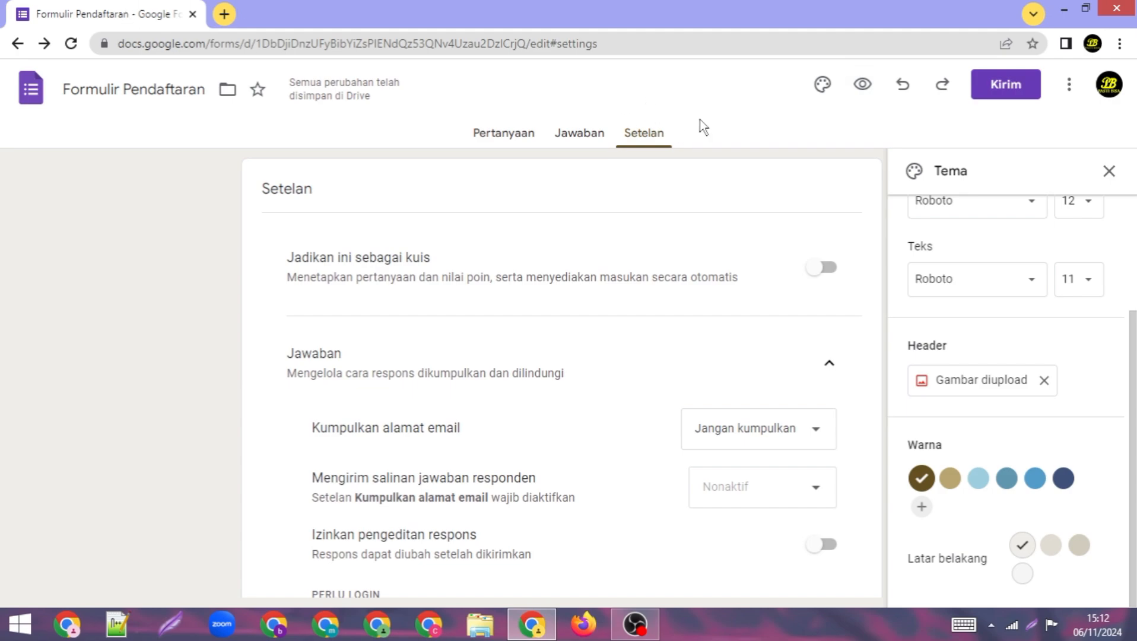
Step: Copy the form's shortened forms.gle link from the Kirim dialog and open a new blank tab
click(994, 85)
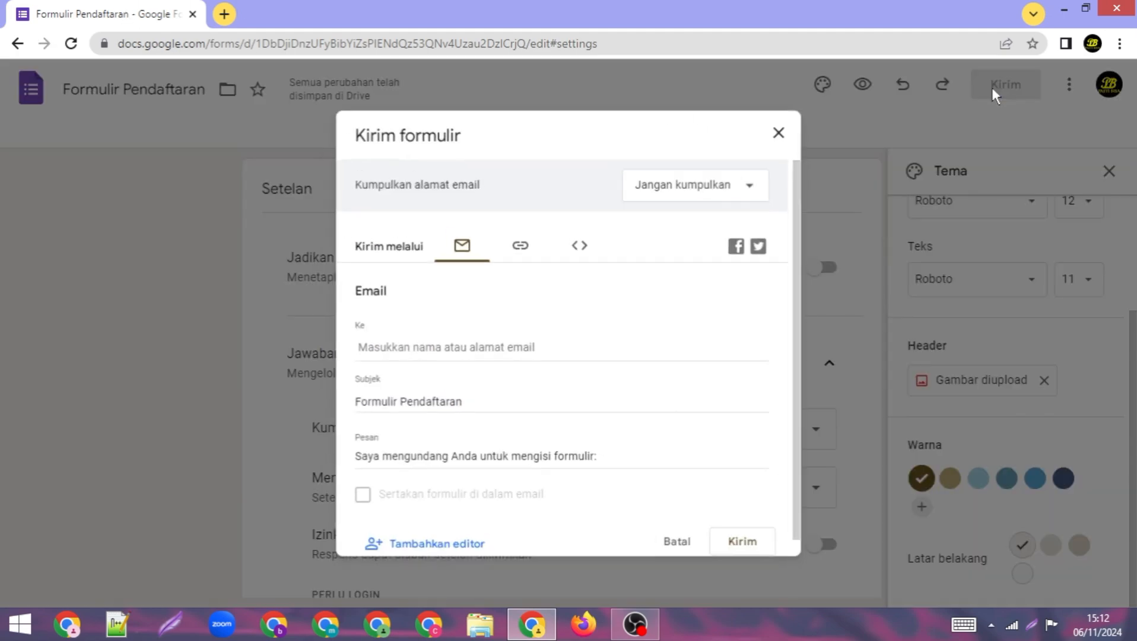
click(518, 245)
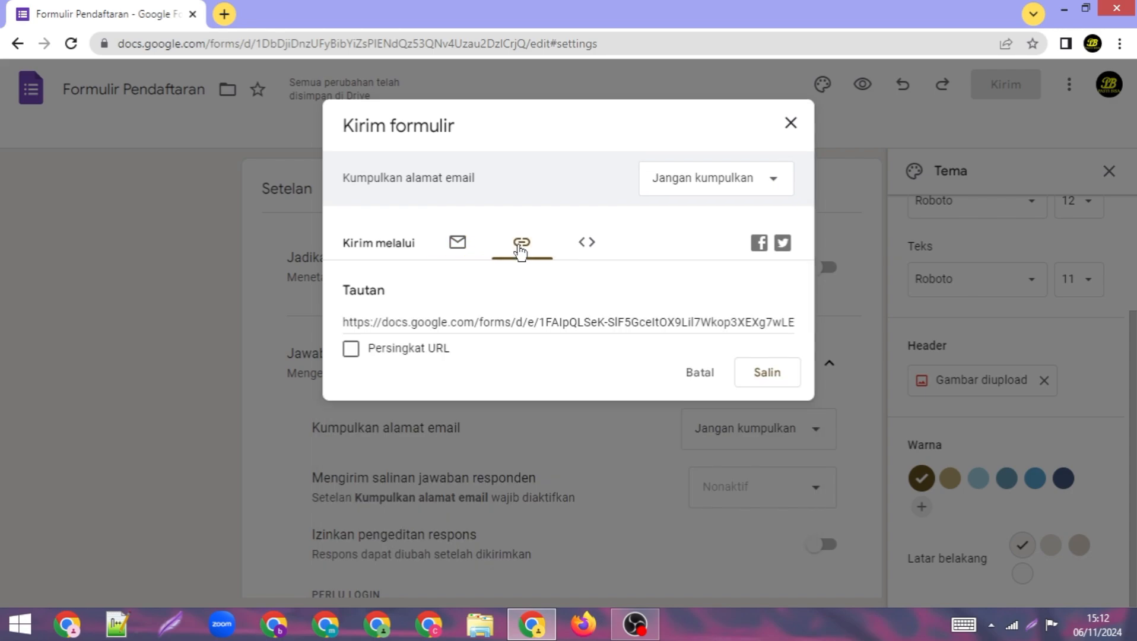
click(350, 350)
key(ctrl+c)
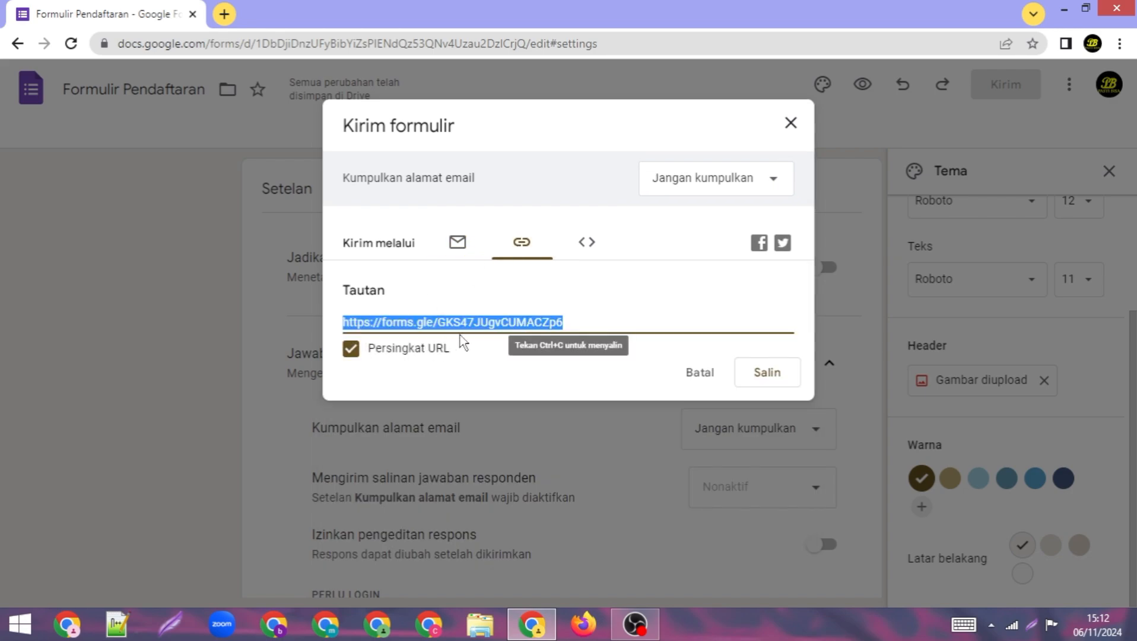
click(772, 375)
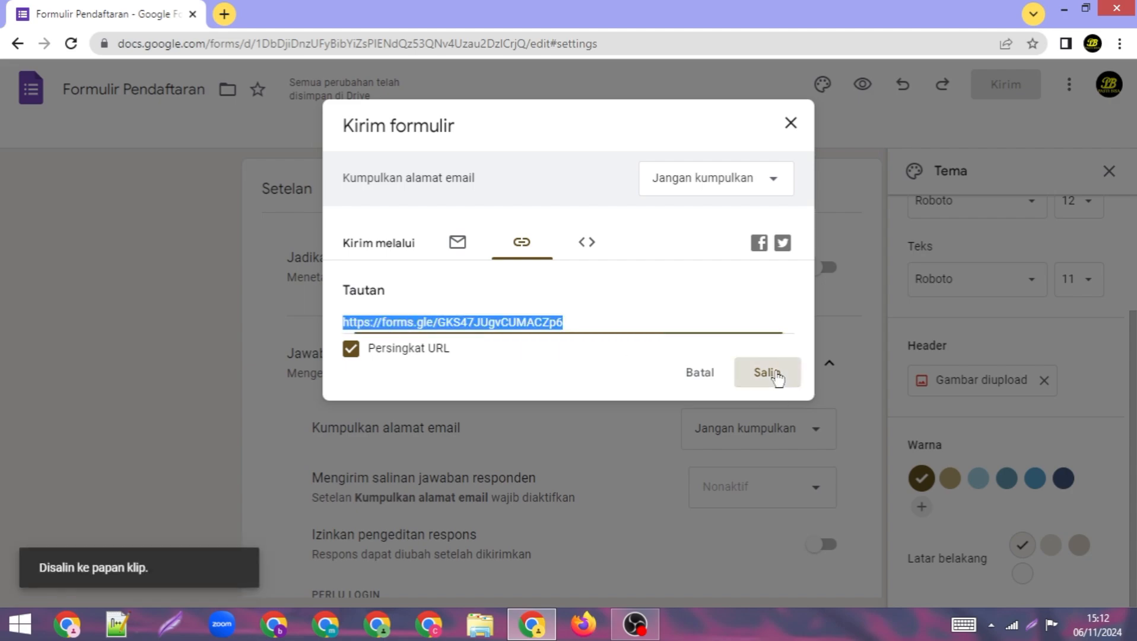
click(791, 125)
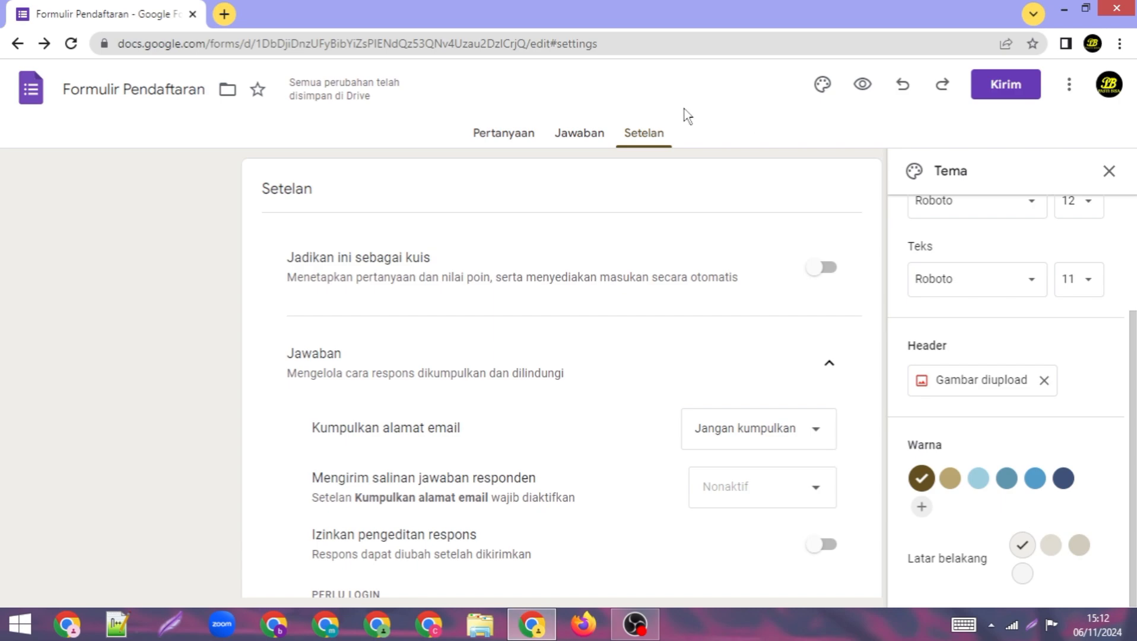
click(225, 15)
Step: Open the pasted form link and fill in the respondent's full name and Jakarta address
right_click(231, 41)
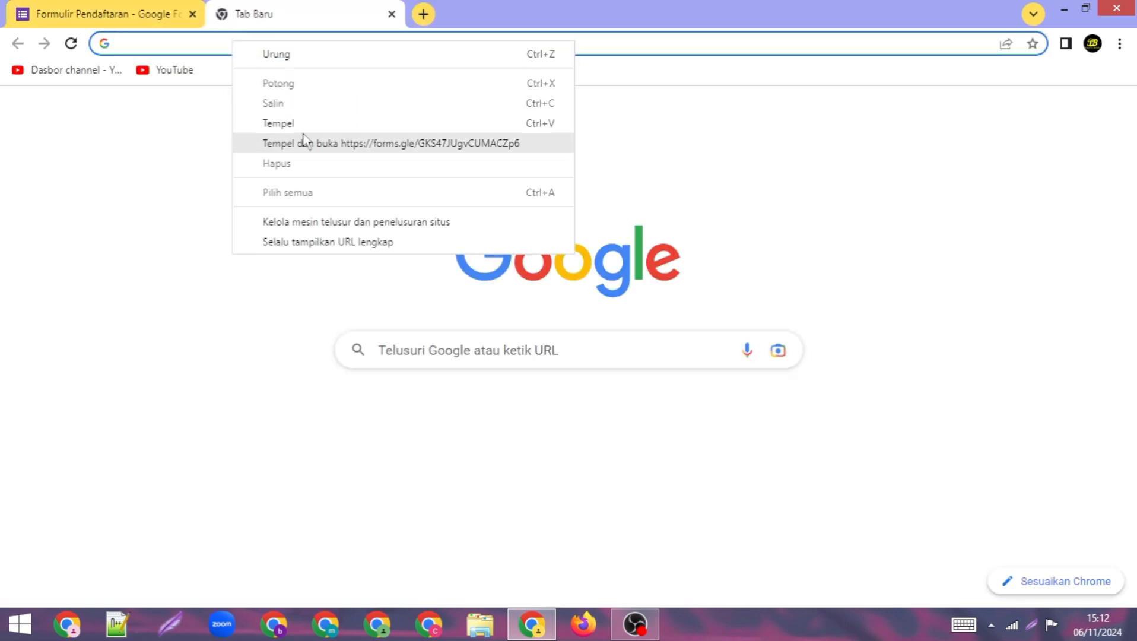
click(279, 123)
key(Return)
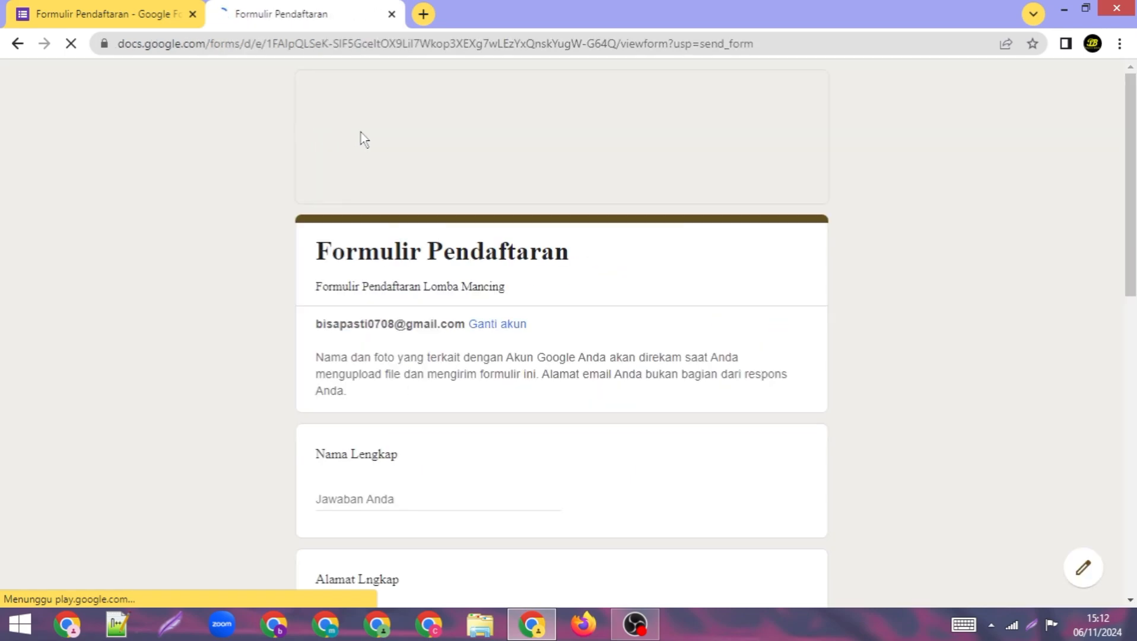
scroll(532, 296, down, 3)
click(432, 318)
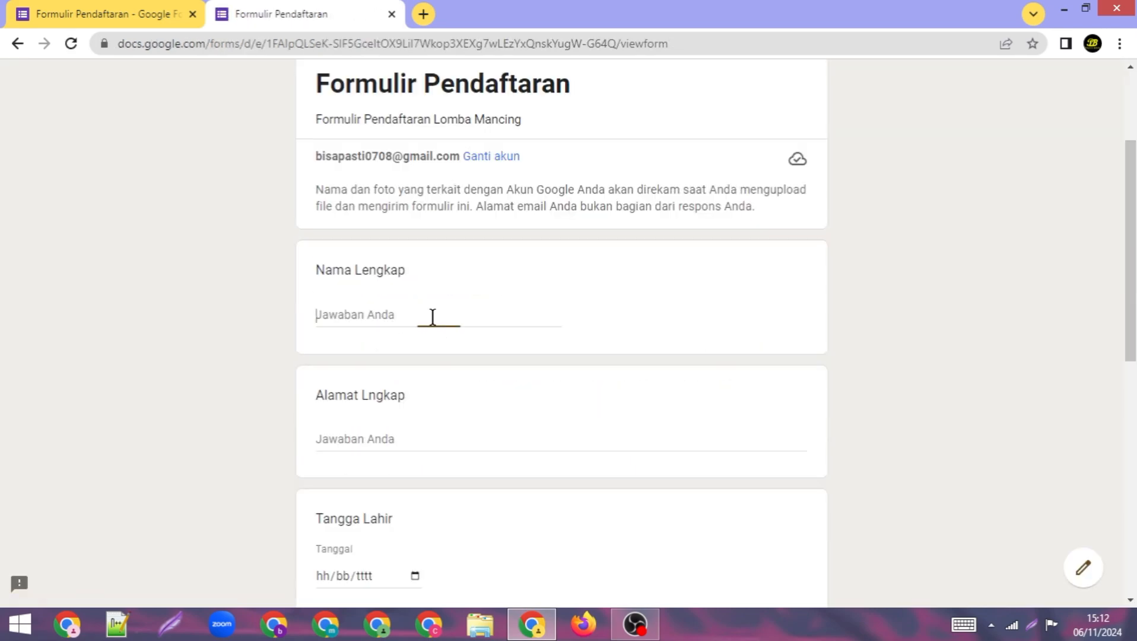
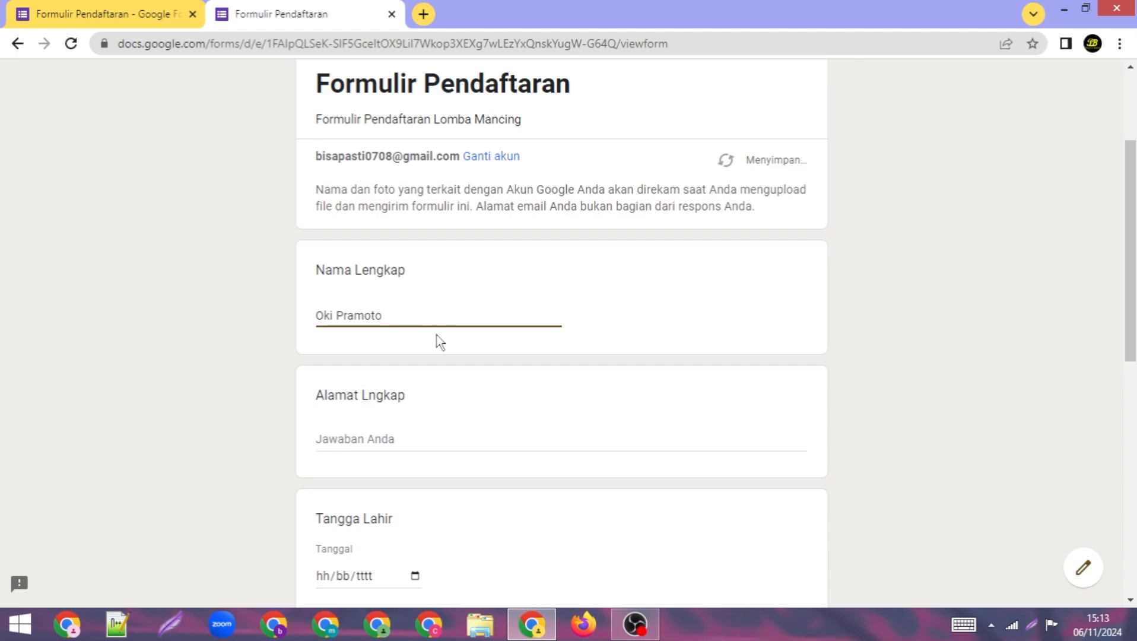
scroll(439, 343, down, 1)
click(388, 352)
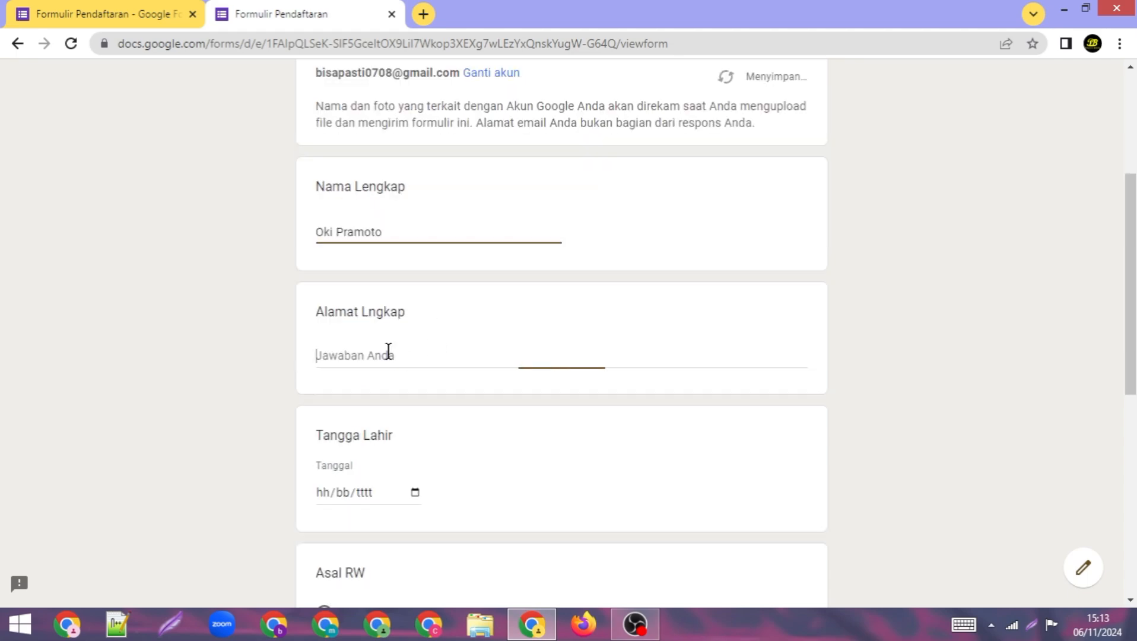
text(Jakarta)
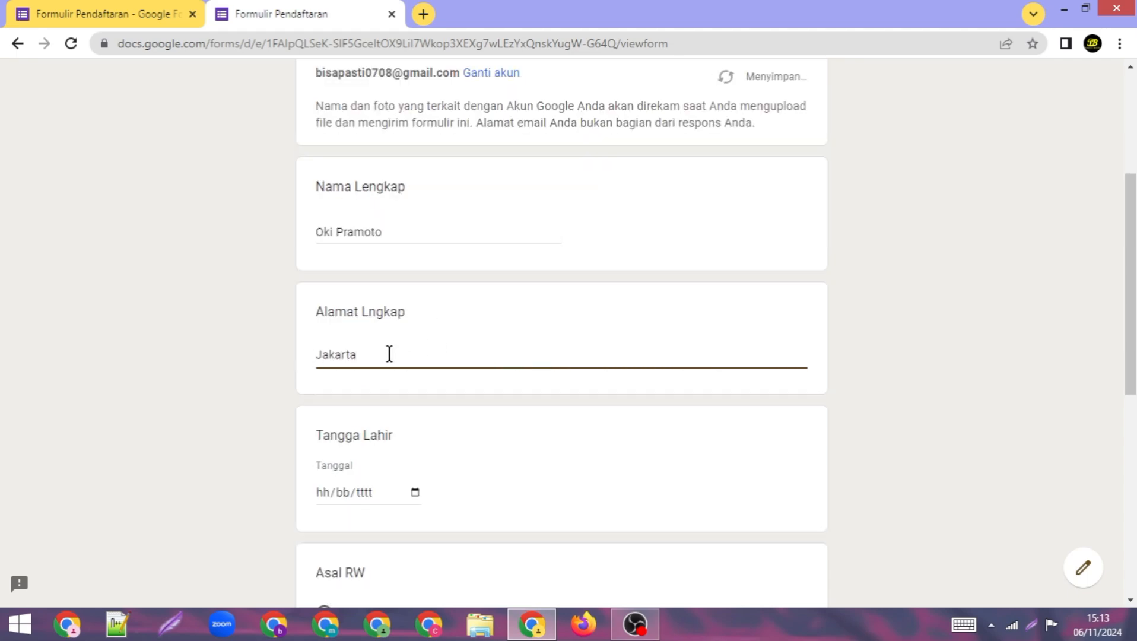
Step: Set the Tangga Lahir answer to 27/11/2024 and choose RW 3 under Asal RW
scroll(389, 355, down, 3)
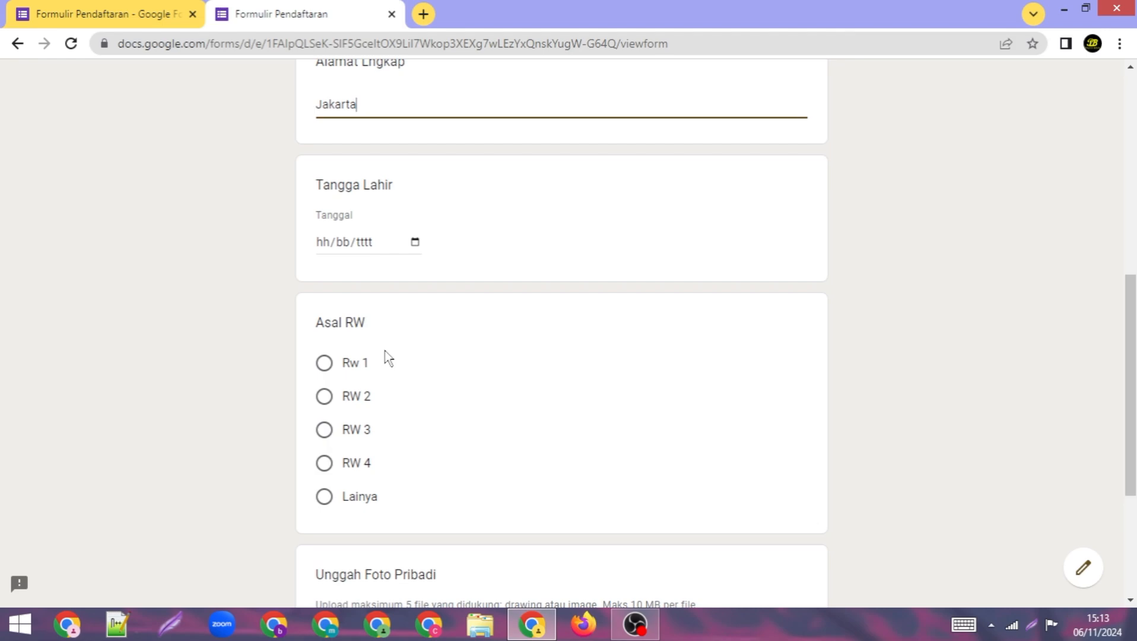
click(417, 243)
click(380, 420)
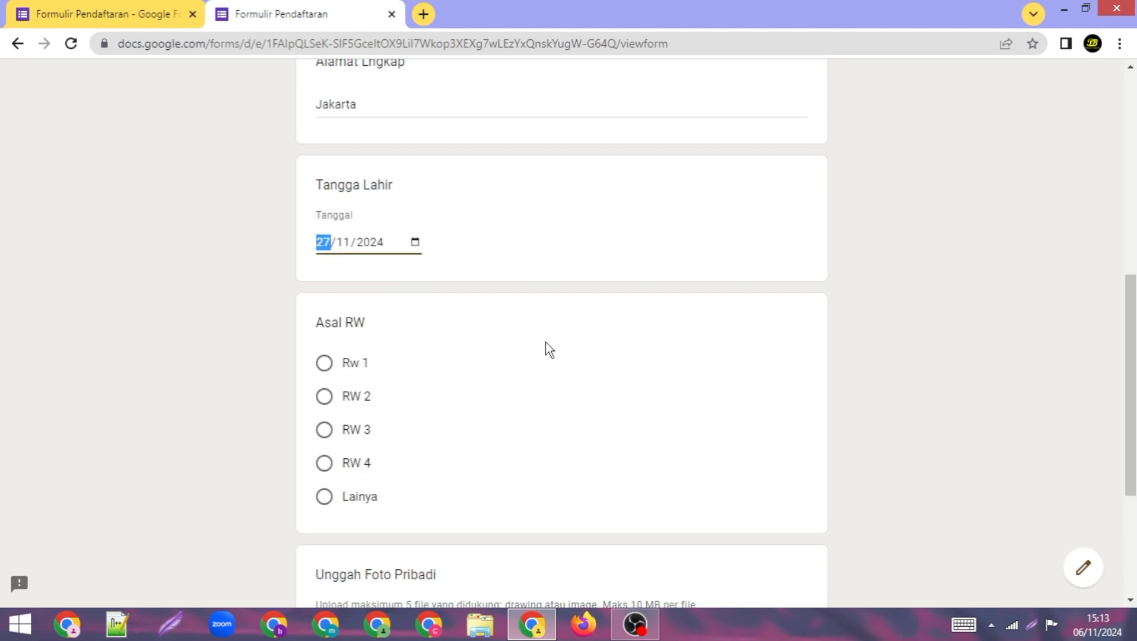
click(326, 433)
scroll(502, 395, down, 5)
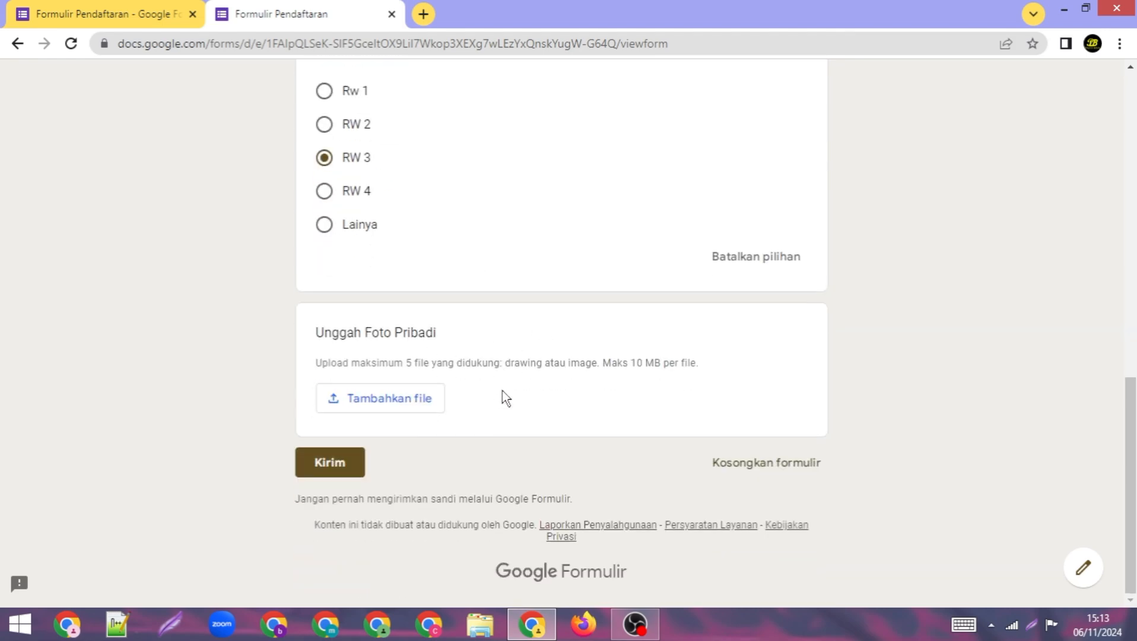
Step: Upload 10jose.jpg as the answer to Unggah Foto Pribadi
click(388, 401)
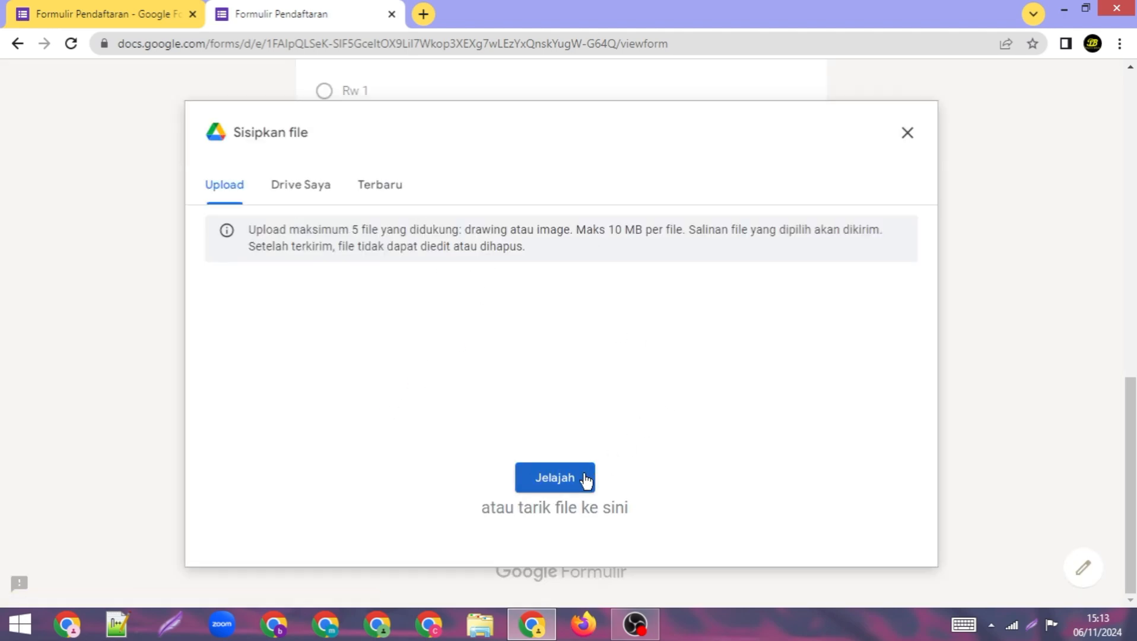
click(584, 477)
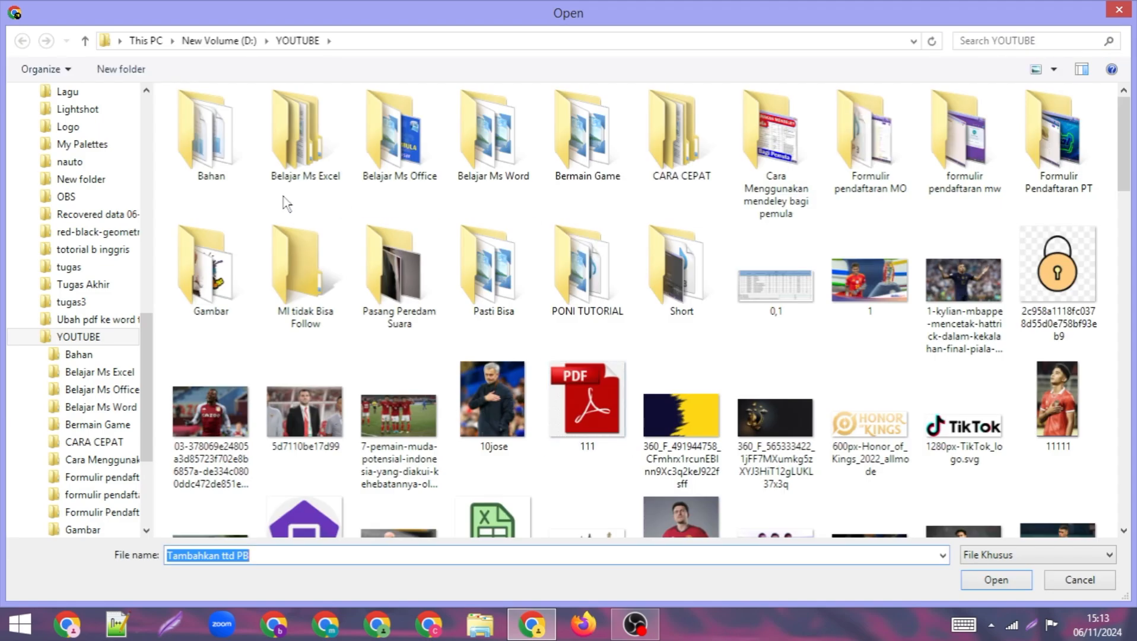
click(494, 403)
click(996, 580)
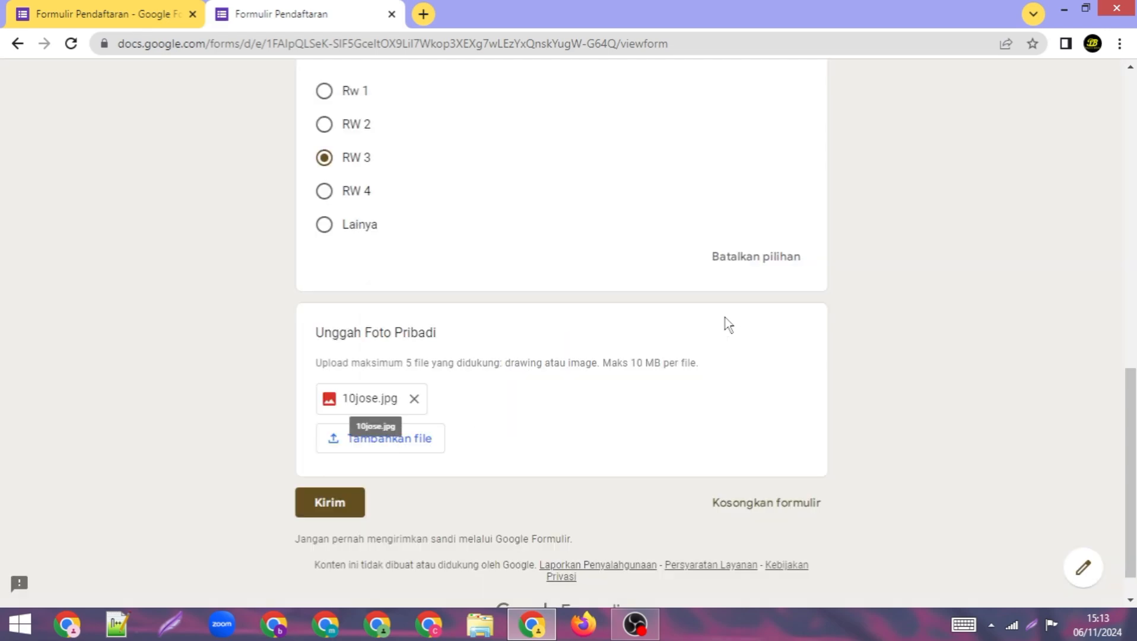
scroll(730, 415, up, 10)
scroll(729, 415, down, 6)
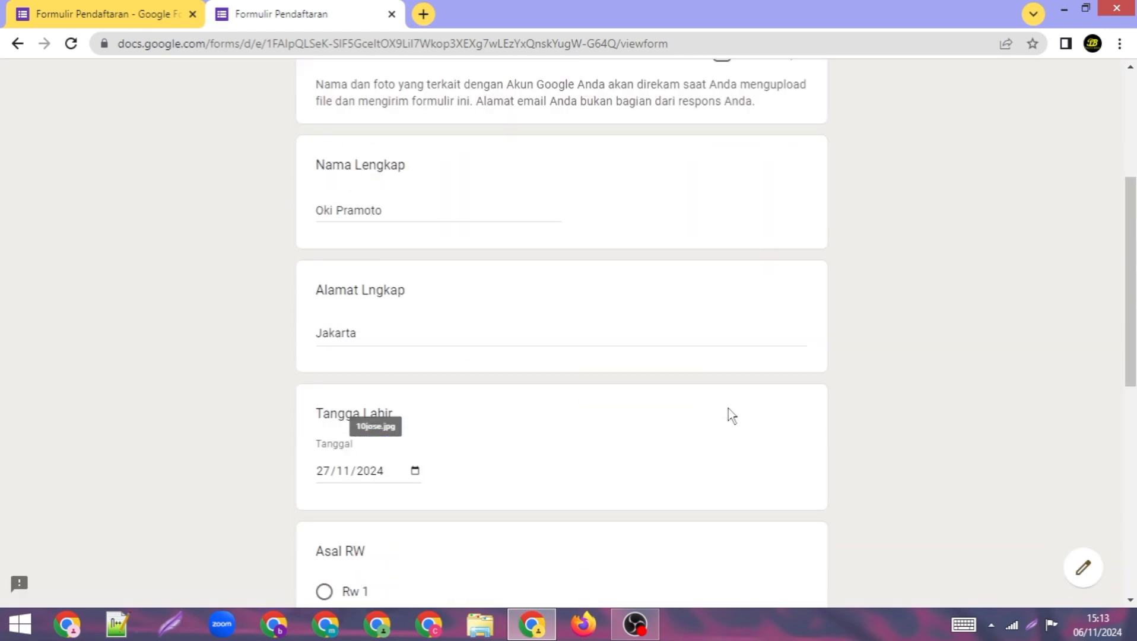
scroll(728, 409, down, 5)
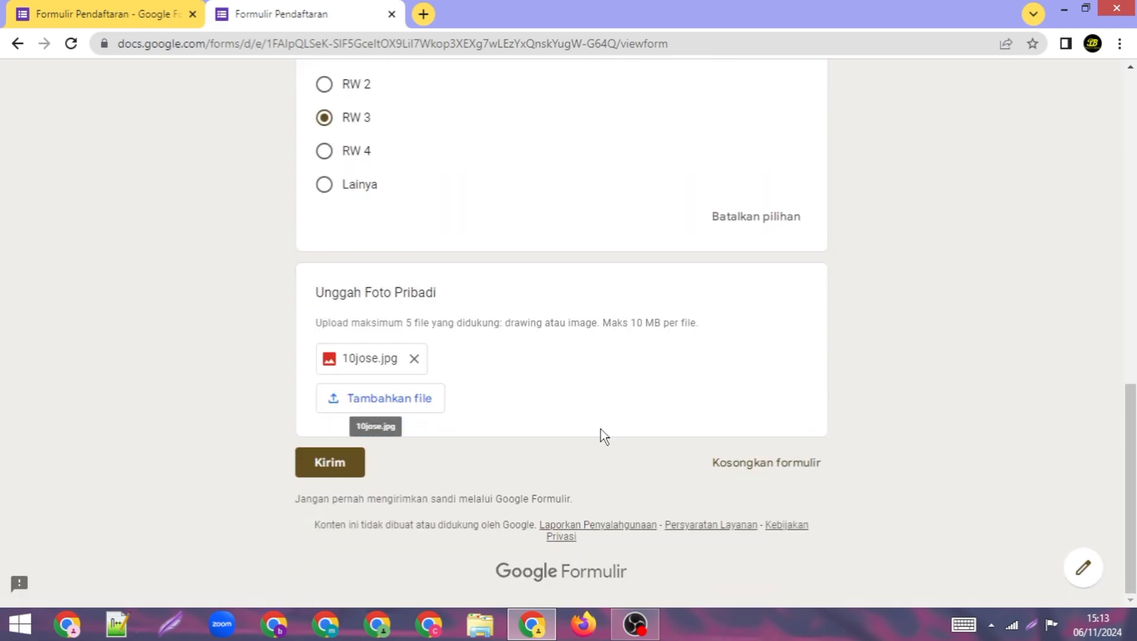
Step: Submit the filled registration form and return to the form editor tab
click(342, 470)
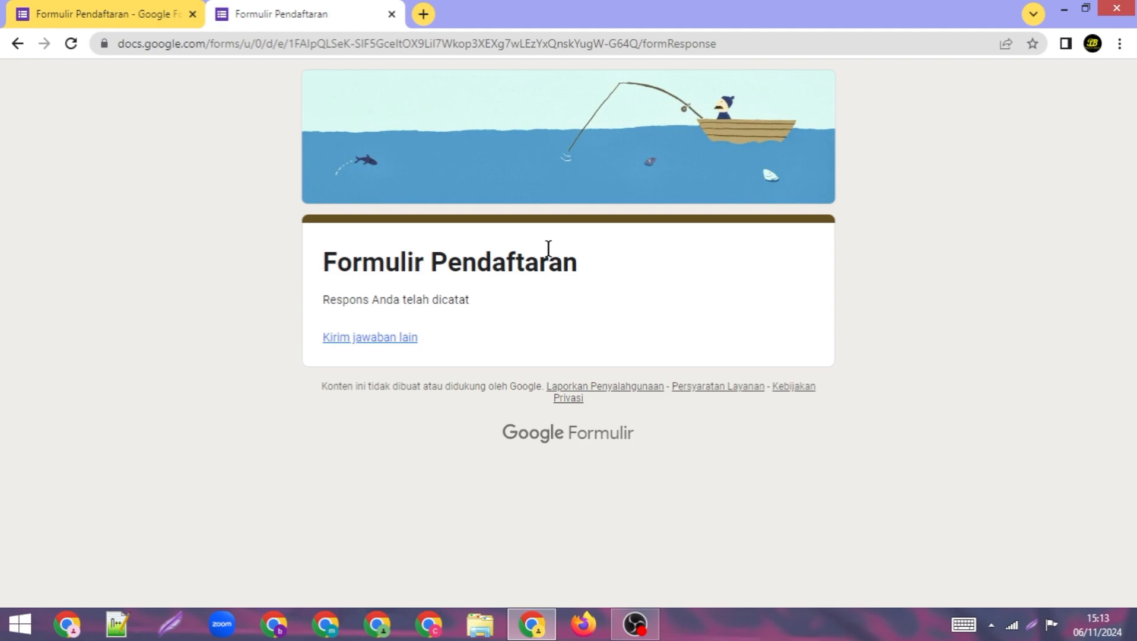
click(57, 12)
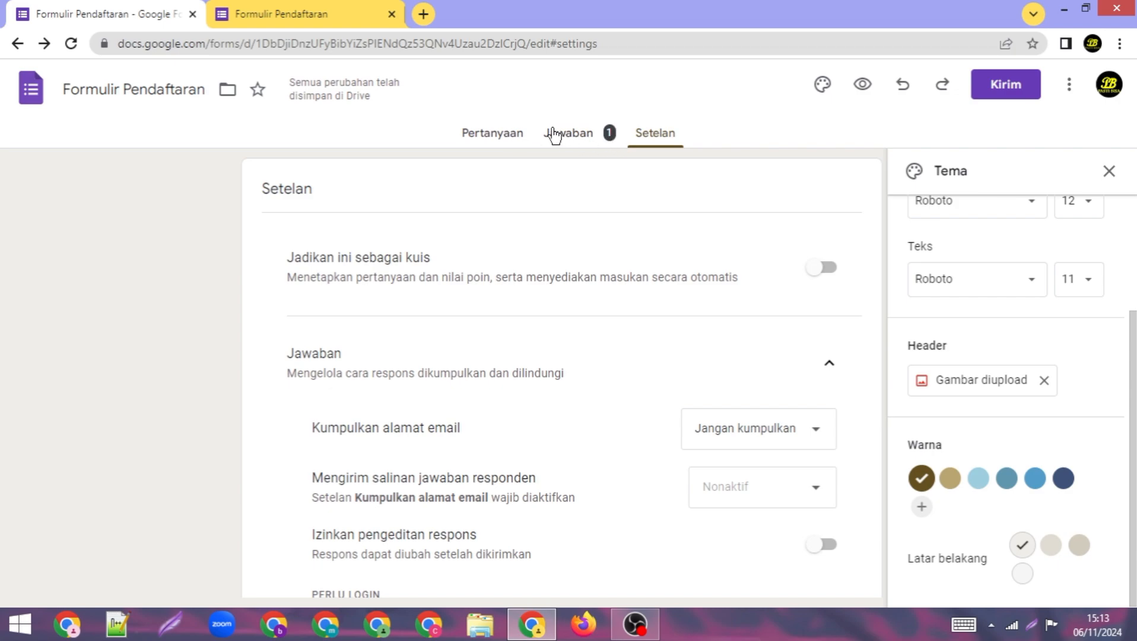
Step: Browse the Ringkasan, Pertanyaan and Individual response views, then choose Link ke Spreadsheet
click(490, 134)
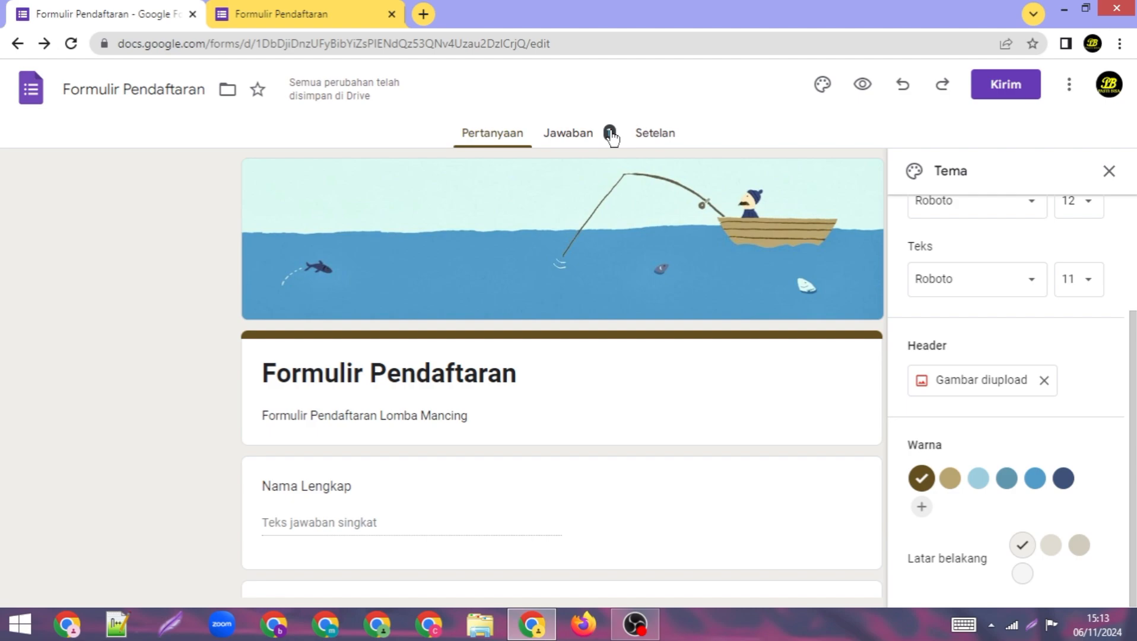
click(586, 138)
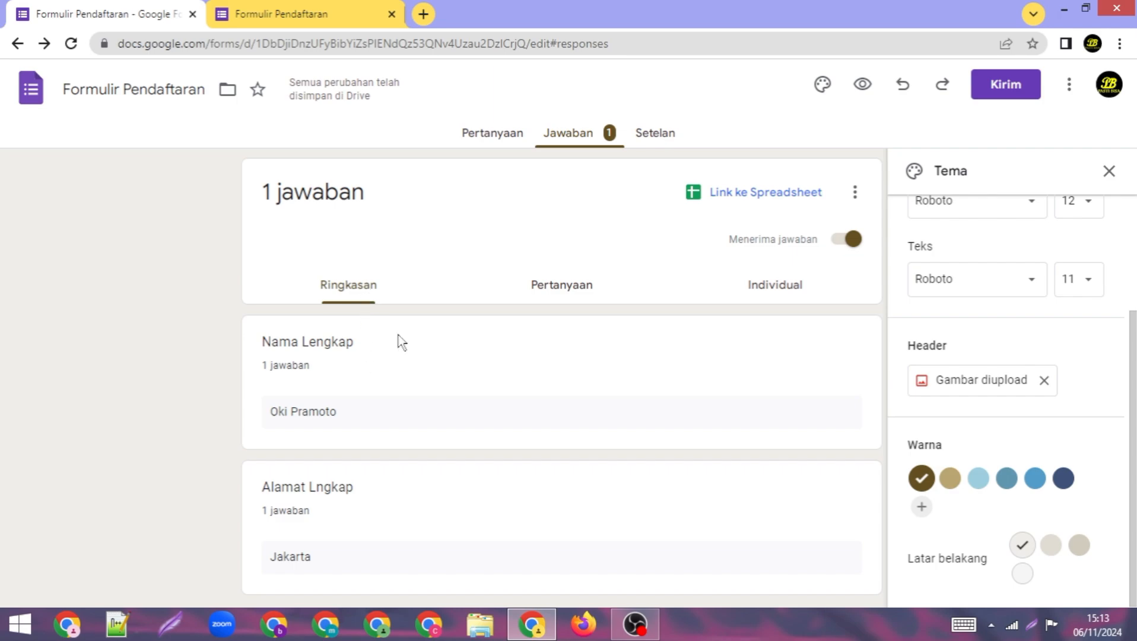
click(528, 289)
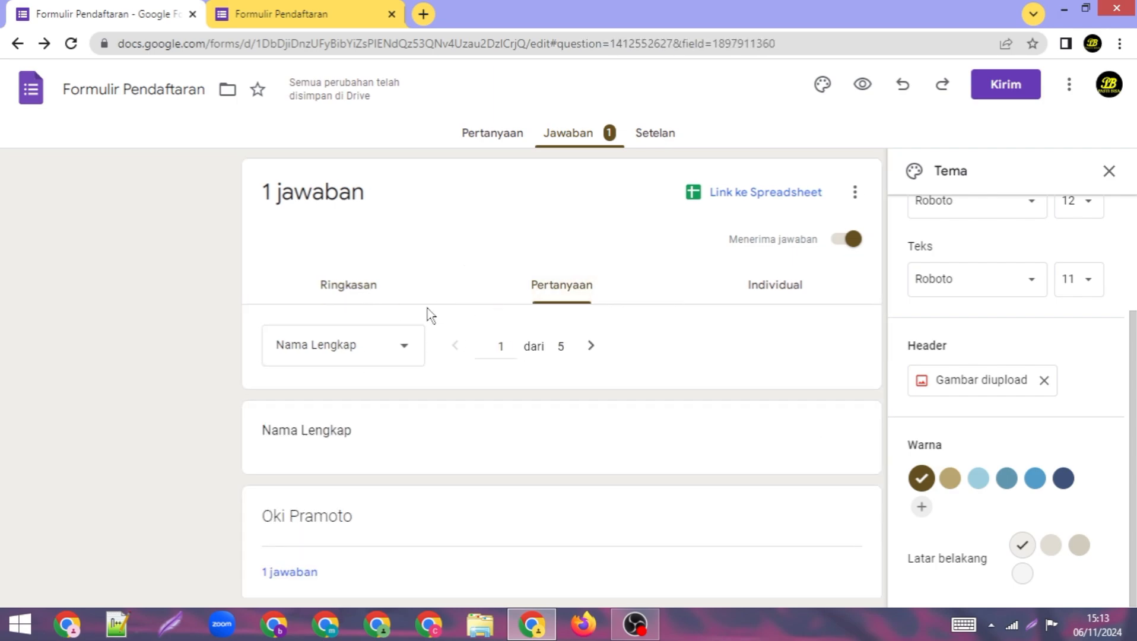
click(788, 297)
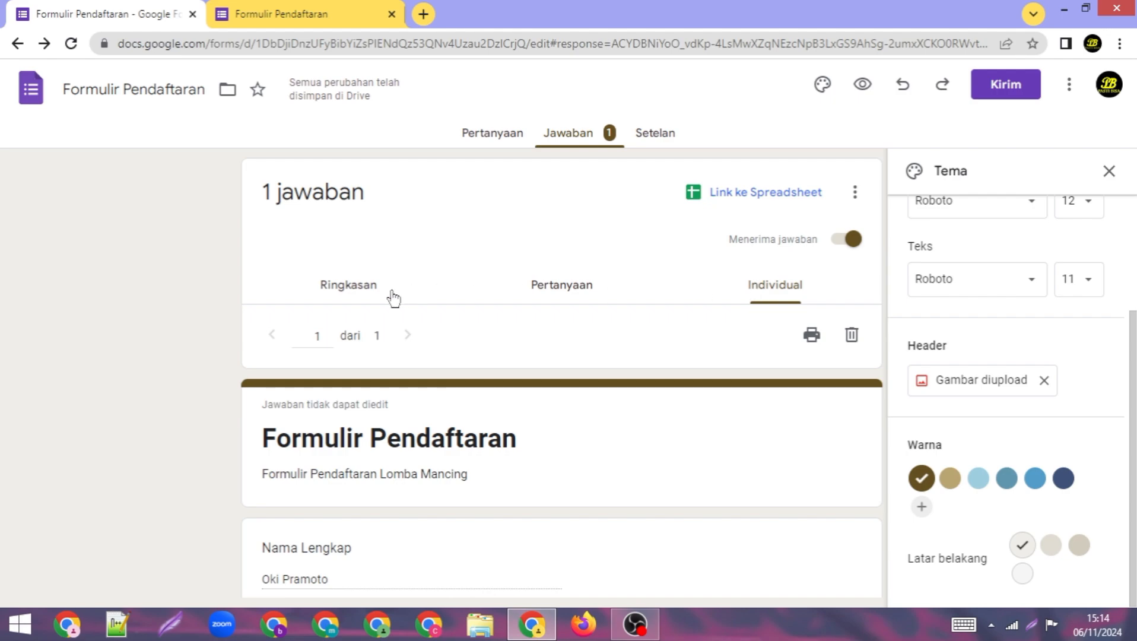
click(356, 284)
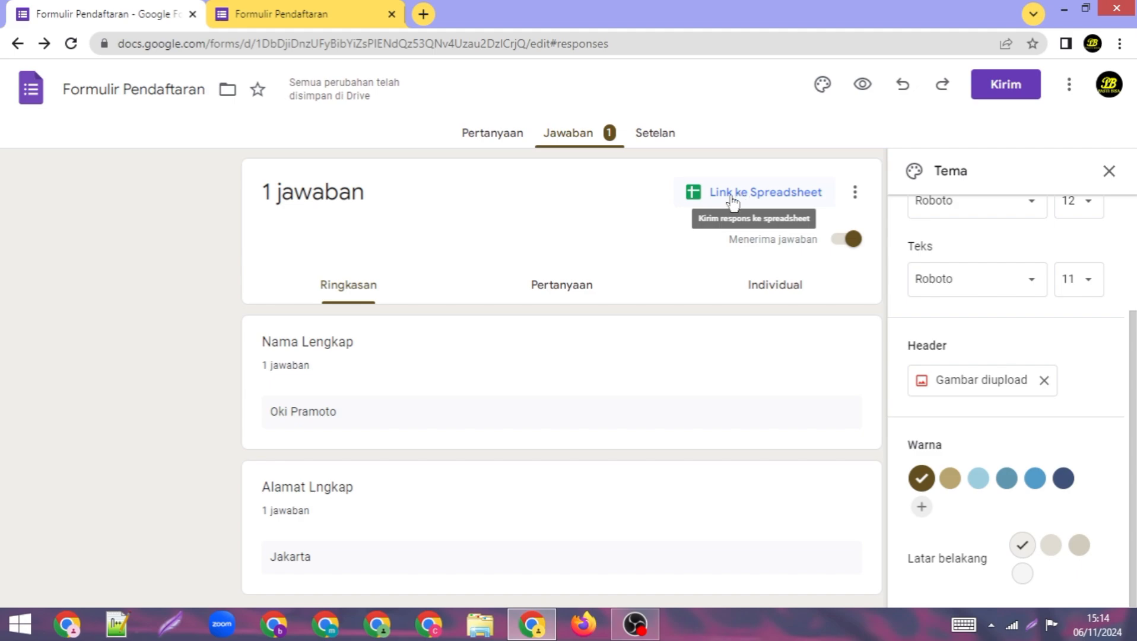
click(731, 200)
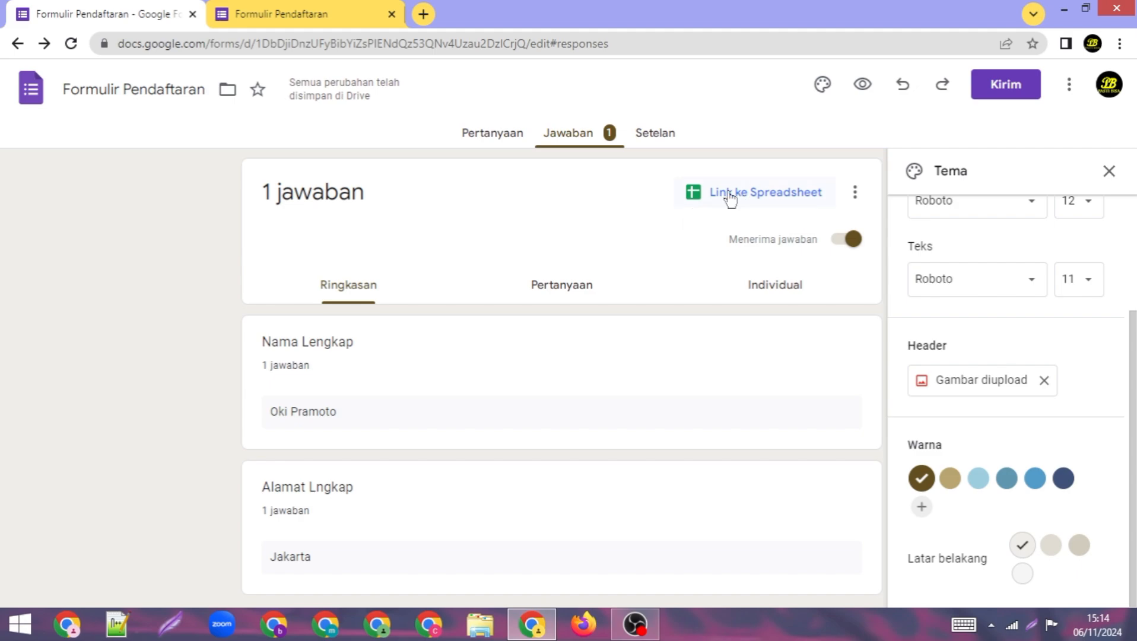
click(730, 200)
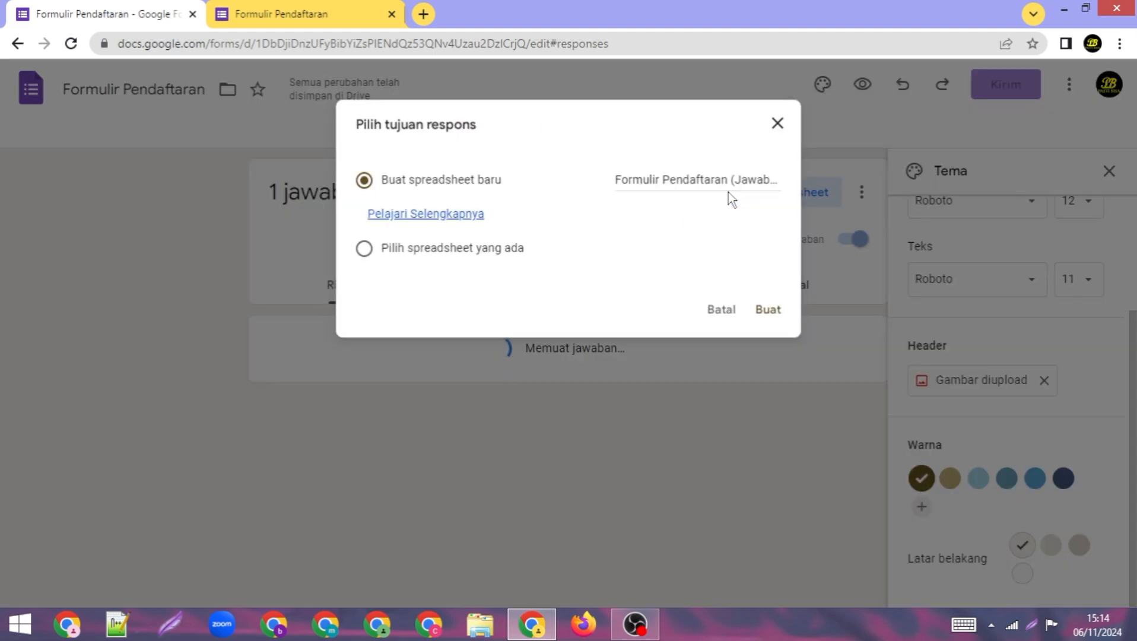
Step: Create the linked 'Formulir Pendaftaran (Jawaban)' spreadsheet and inspect the entry's photo link
click(781, 313)
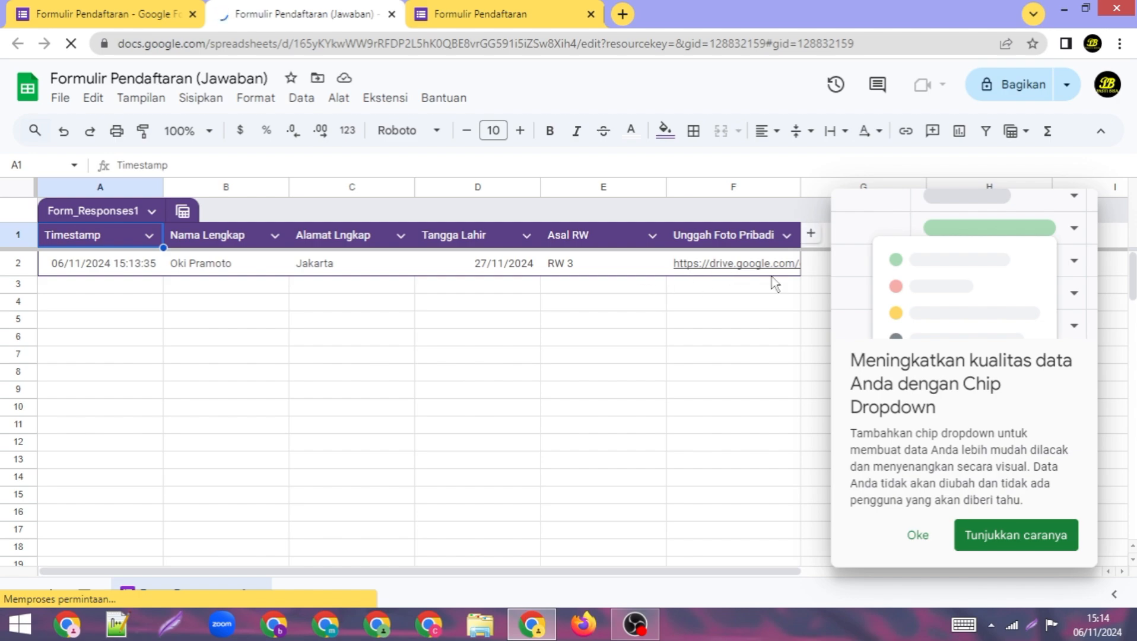
click(741, 331)
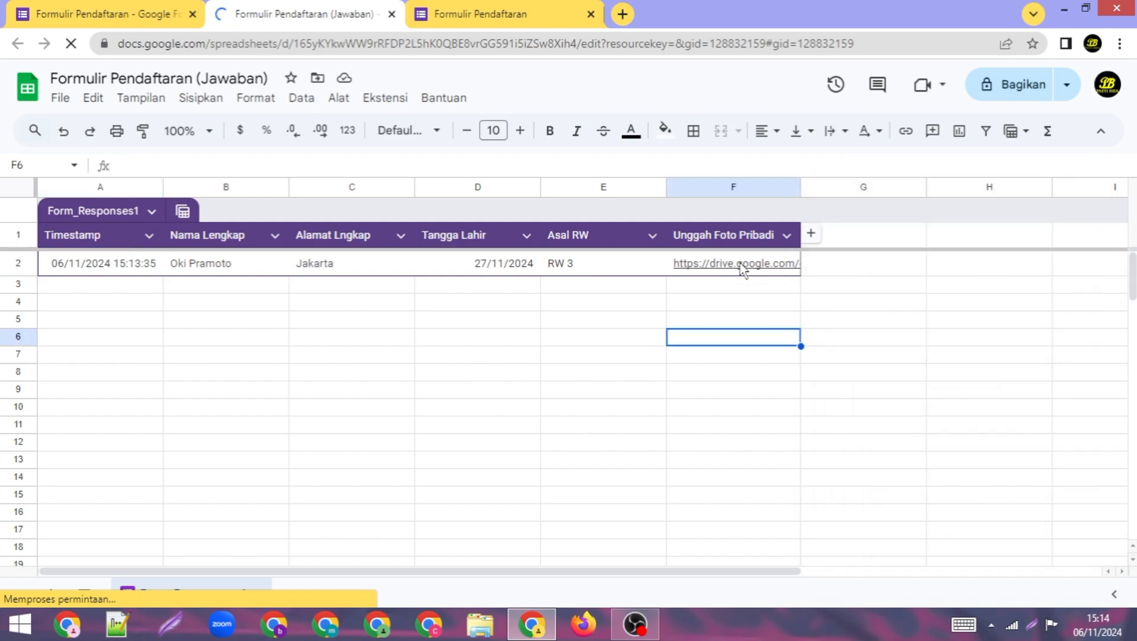
mouse_move(741, 271)
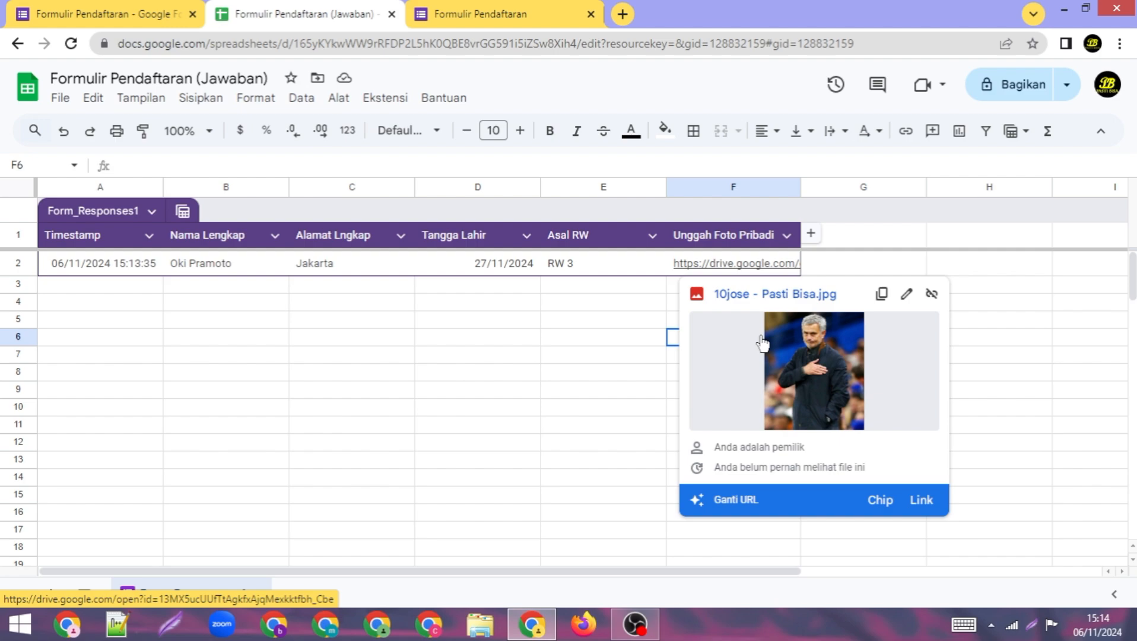
click(426, 356)
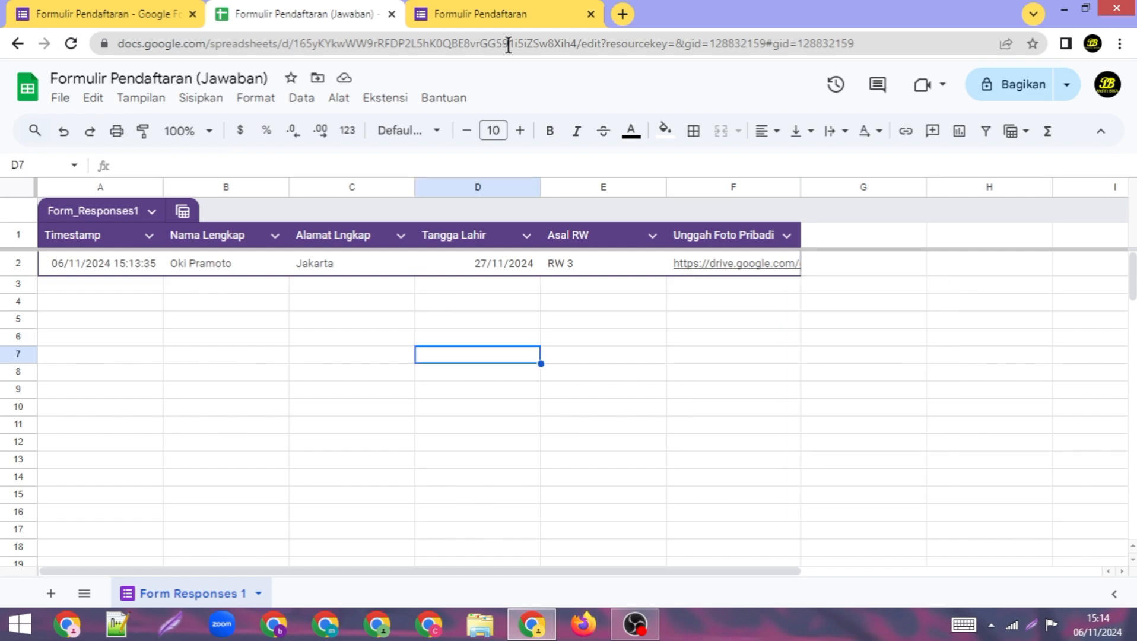
click(521, 8)
Step: Close the submitted form, response spreadsheet and form editor tabs, keeping a new blank tab
click(164, 8)
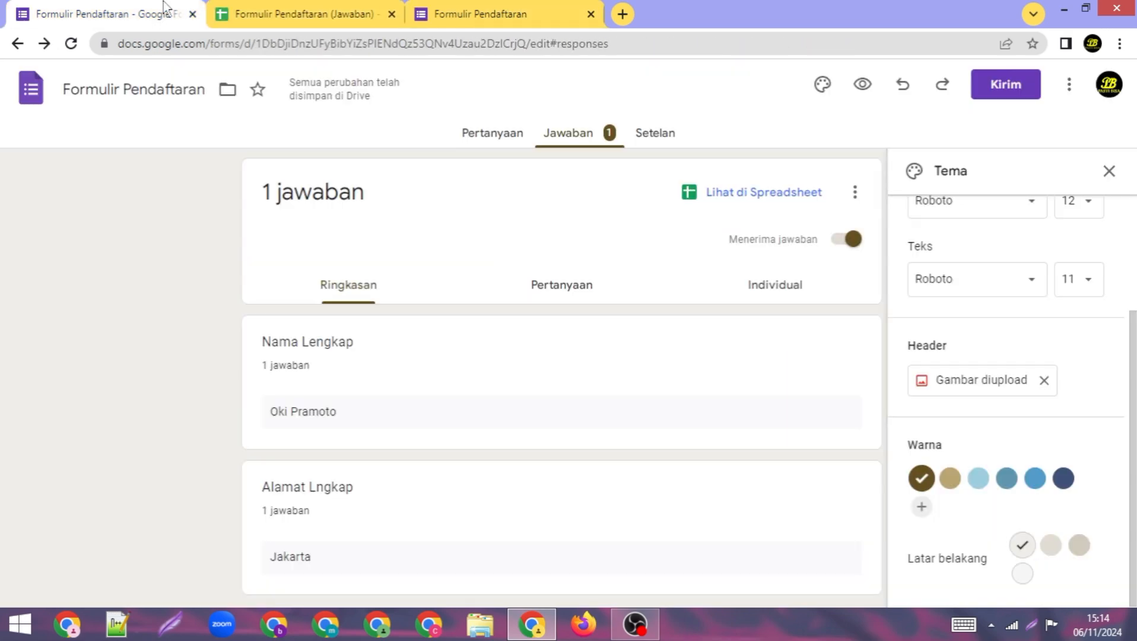
click(590, 14)
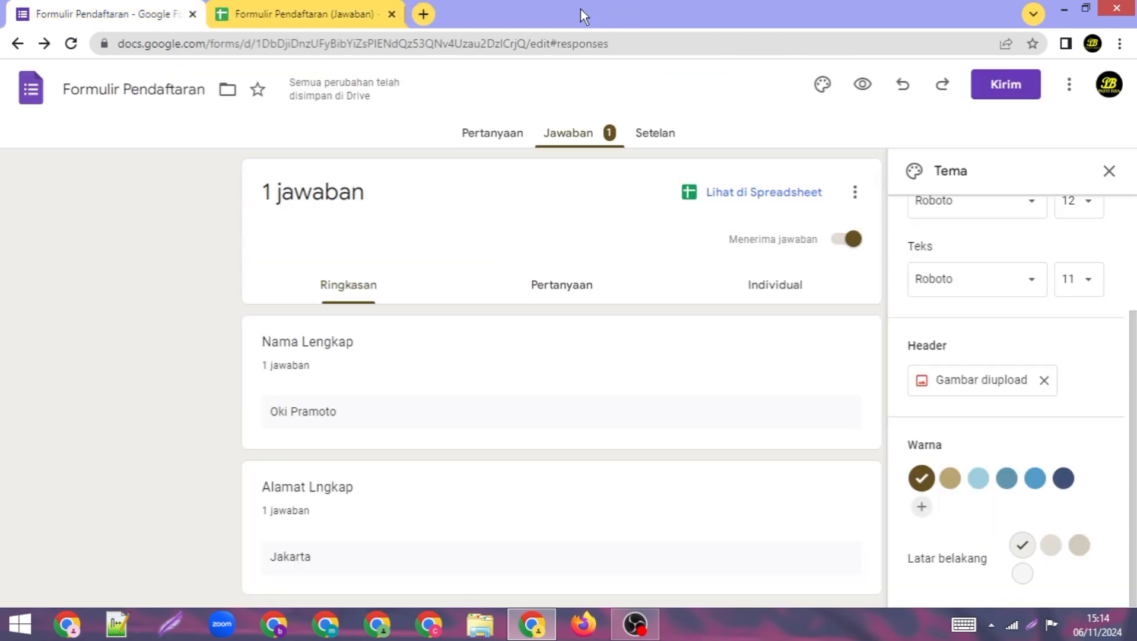
click(390, 14)
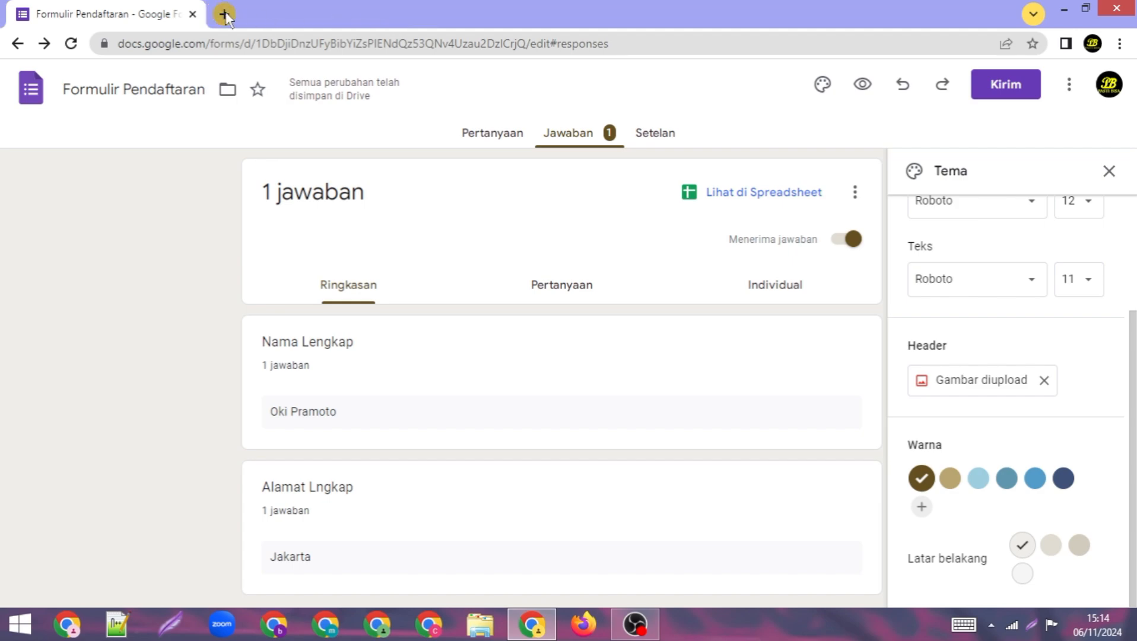
click(225, 14)
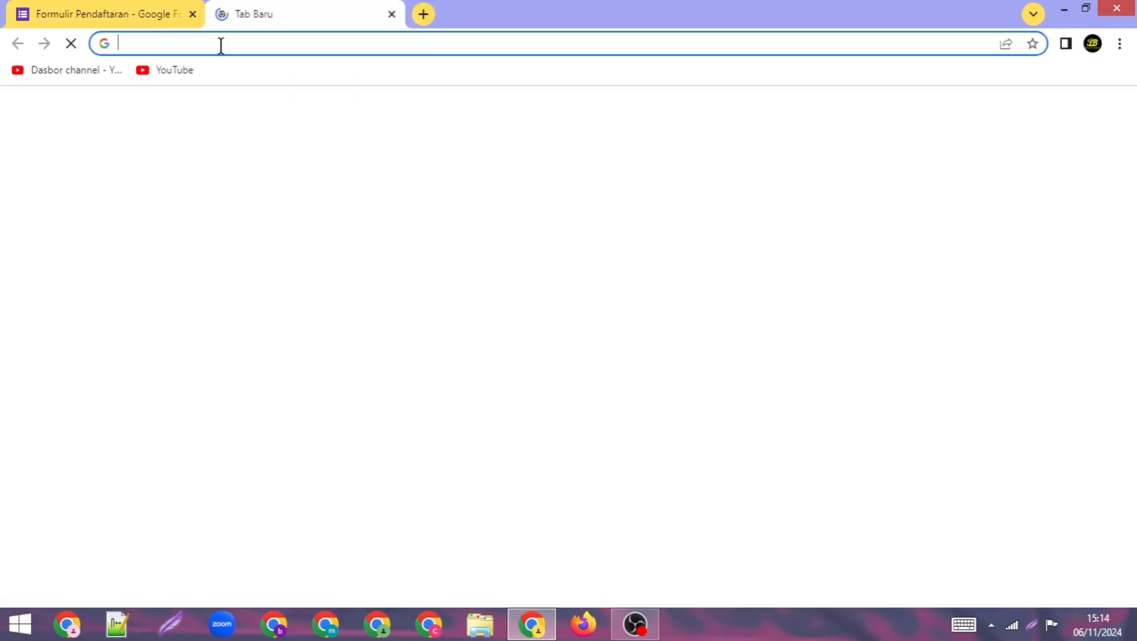
click(192, 13)
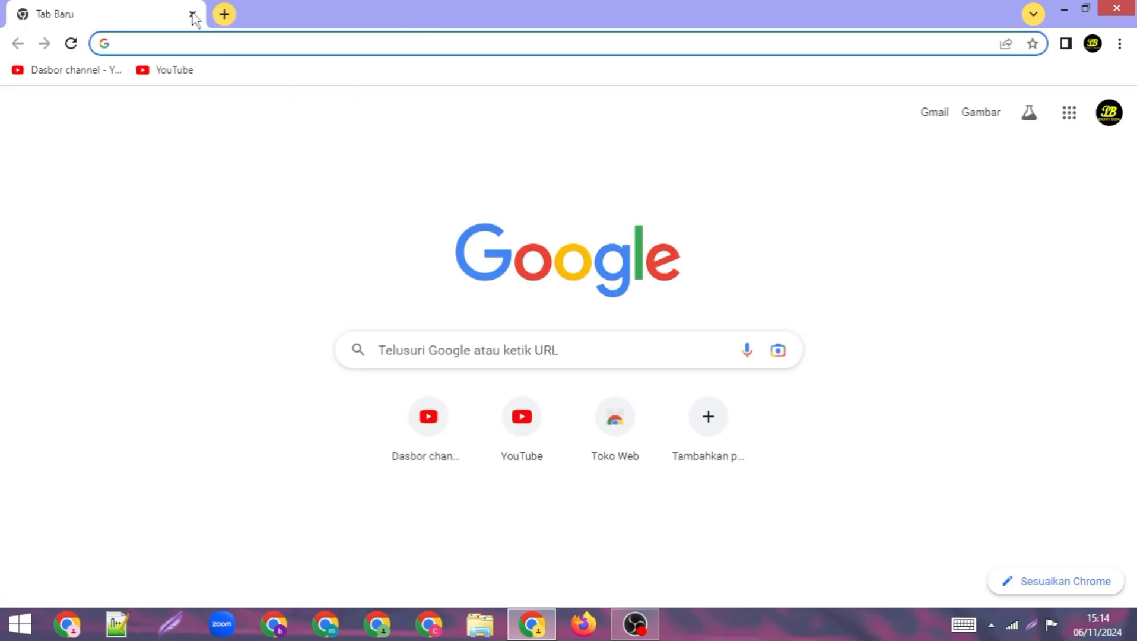
Step: Open the Google Forms home from the Google apps grid, showing Formulir Pendaftaran among recent forms
click(1062, 127)
scroll(1023, 356, down, 6)
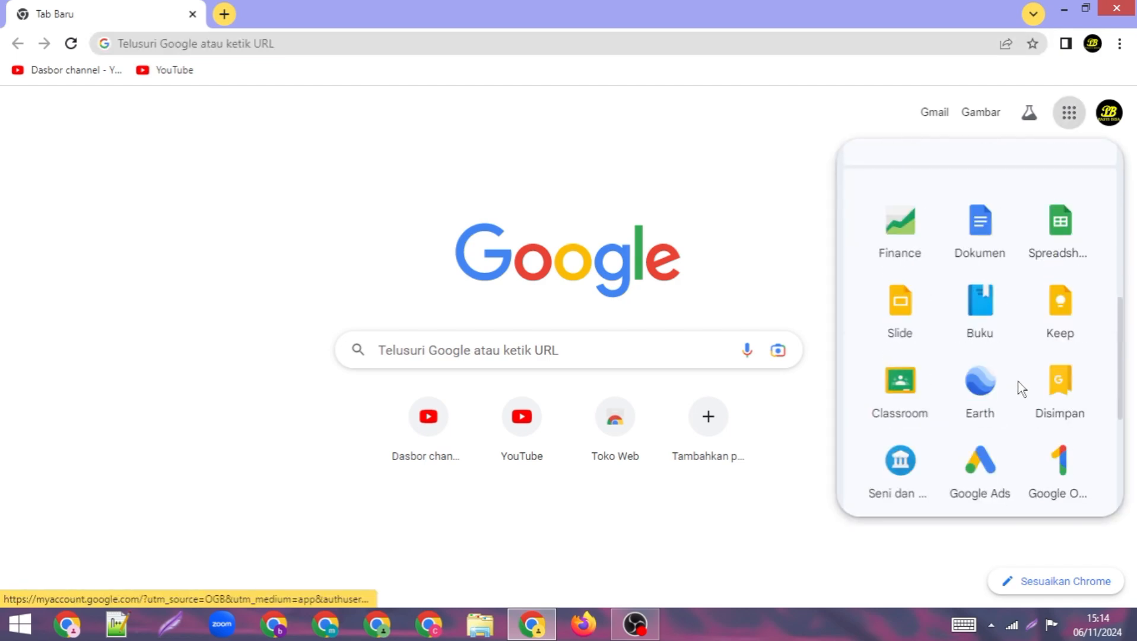
scroll(1005, 406, down, 4)
click(980, 297)
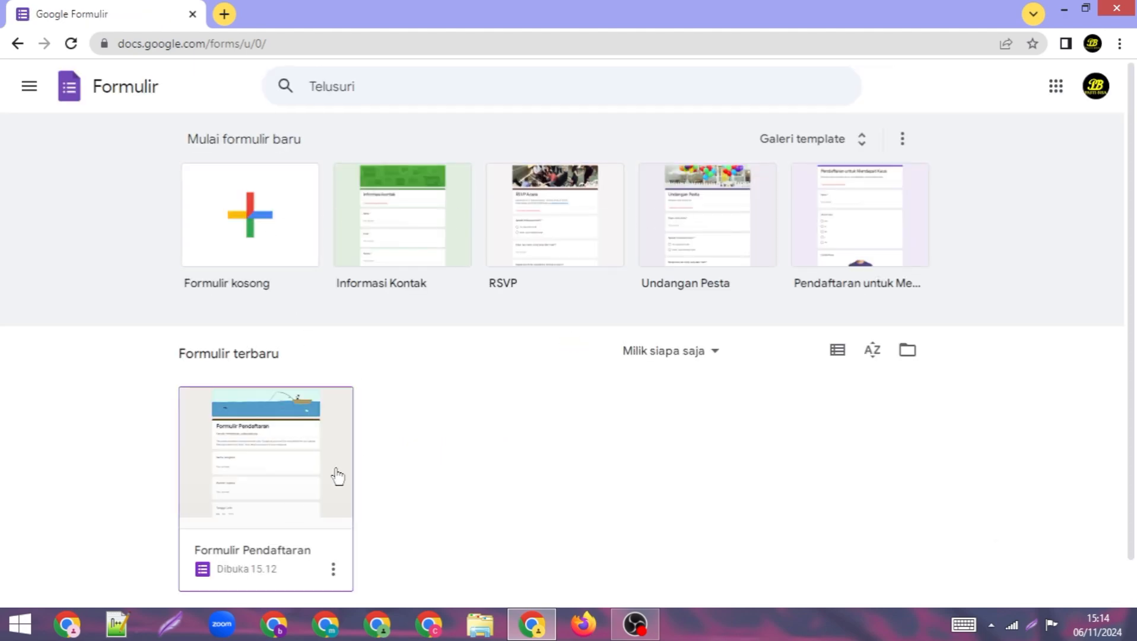
scroll(293, 479, down, 1)
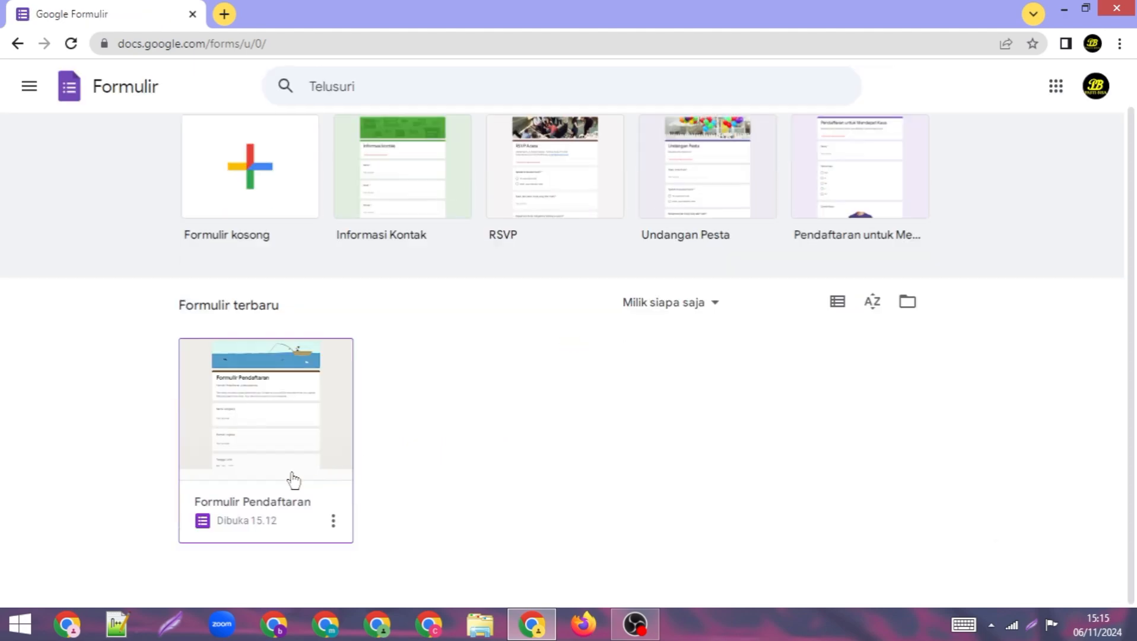
Step: Reopen 'Formulir Pendaftaran' from the recent forms list and close the 'Style your text' tip
click(301, 437)
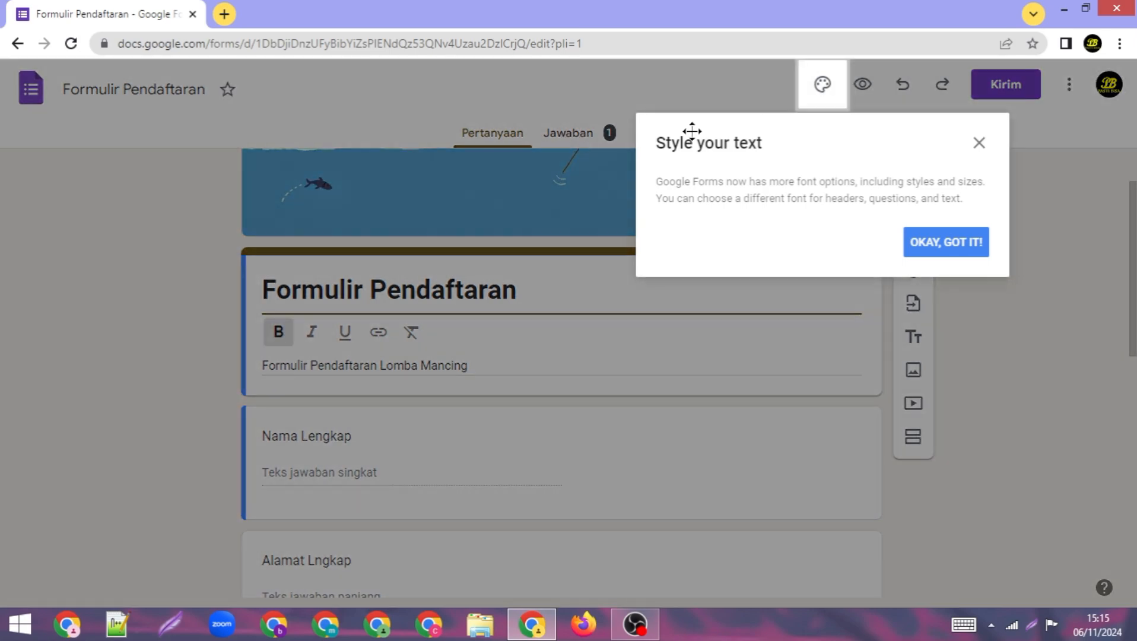
click(979, 143)
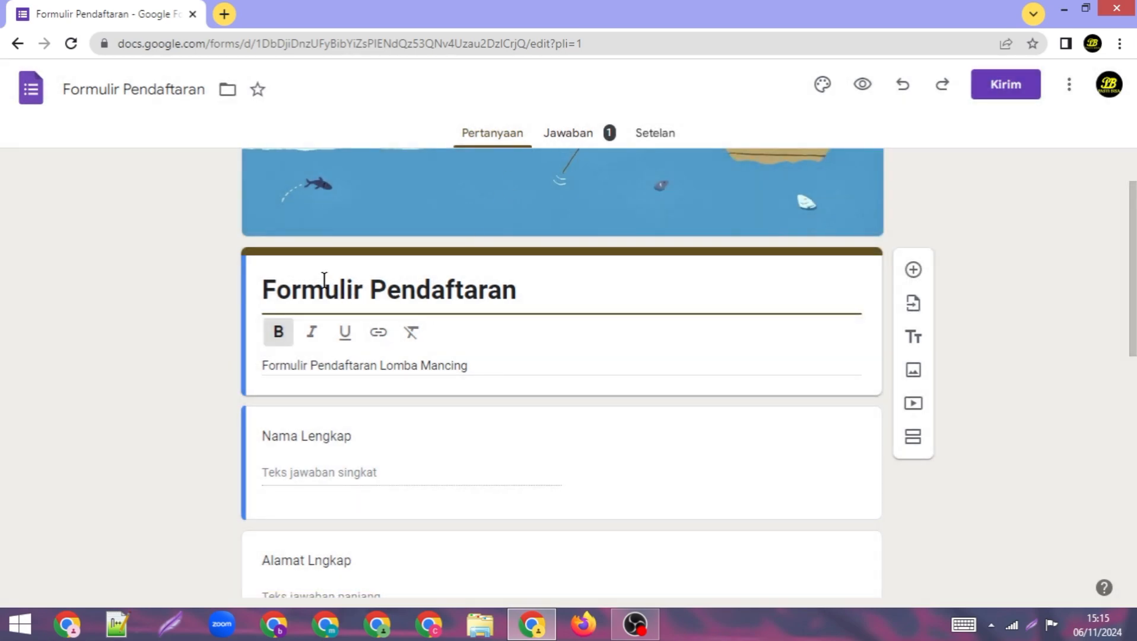
scroll(324, 285, down, 3)
scroll(525, 413, up, 5)
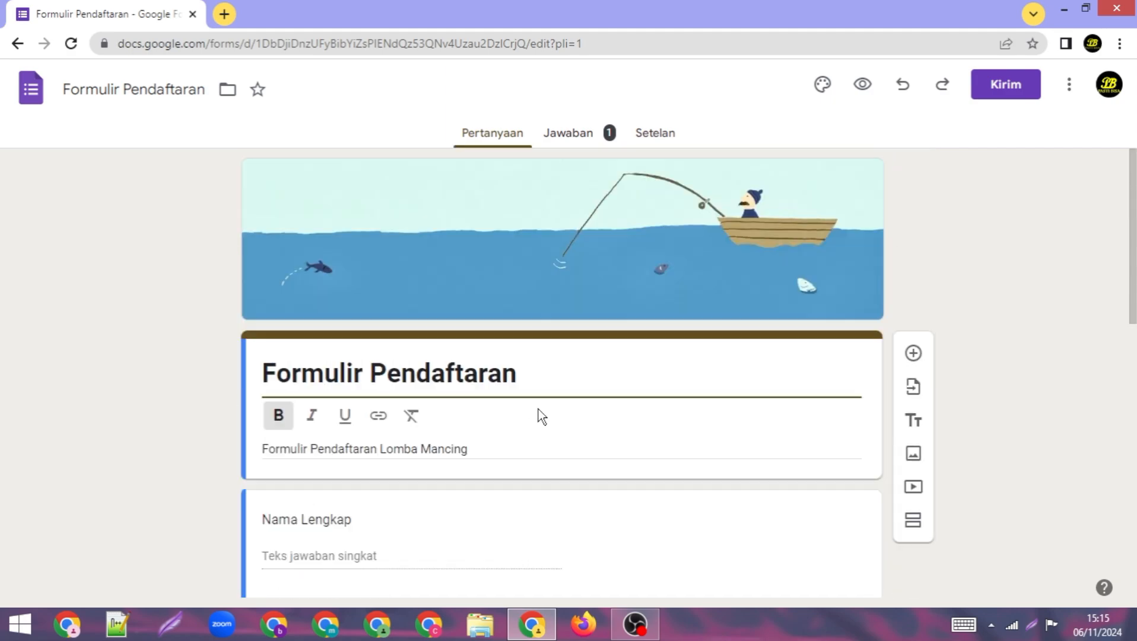